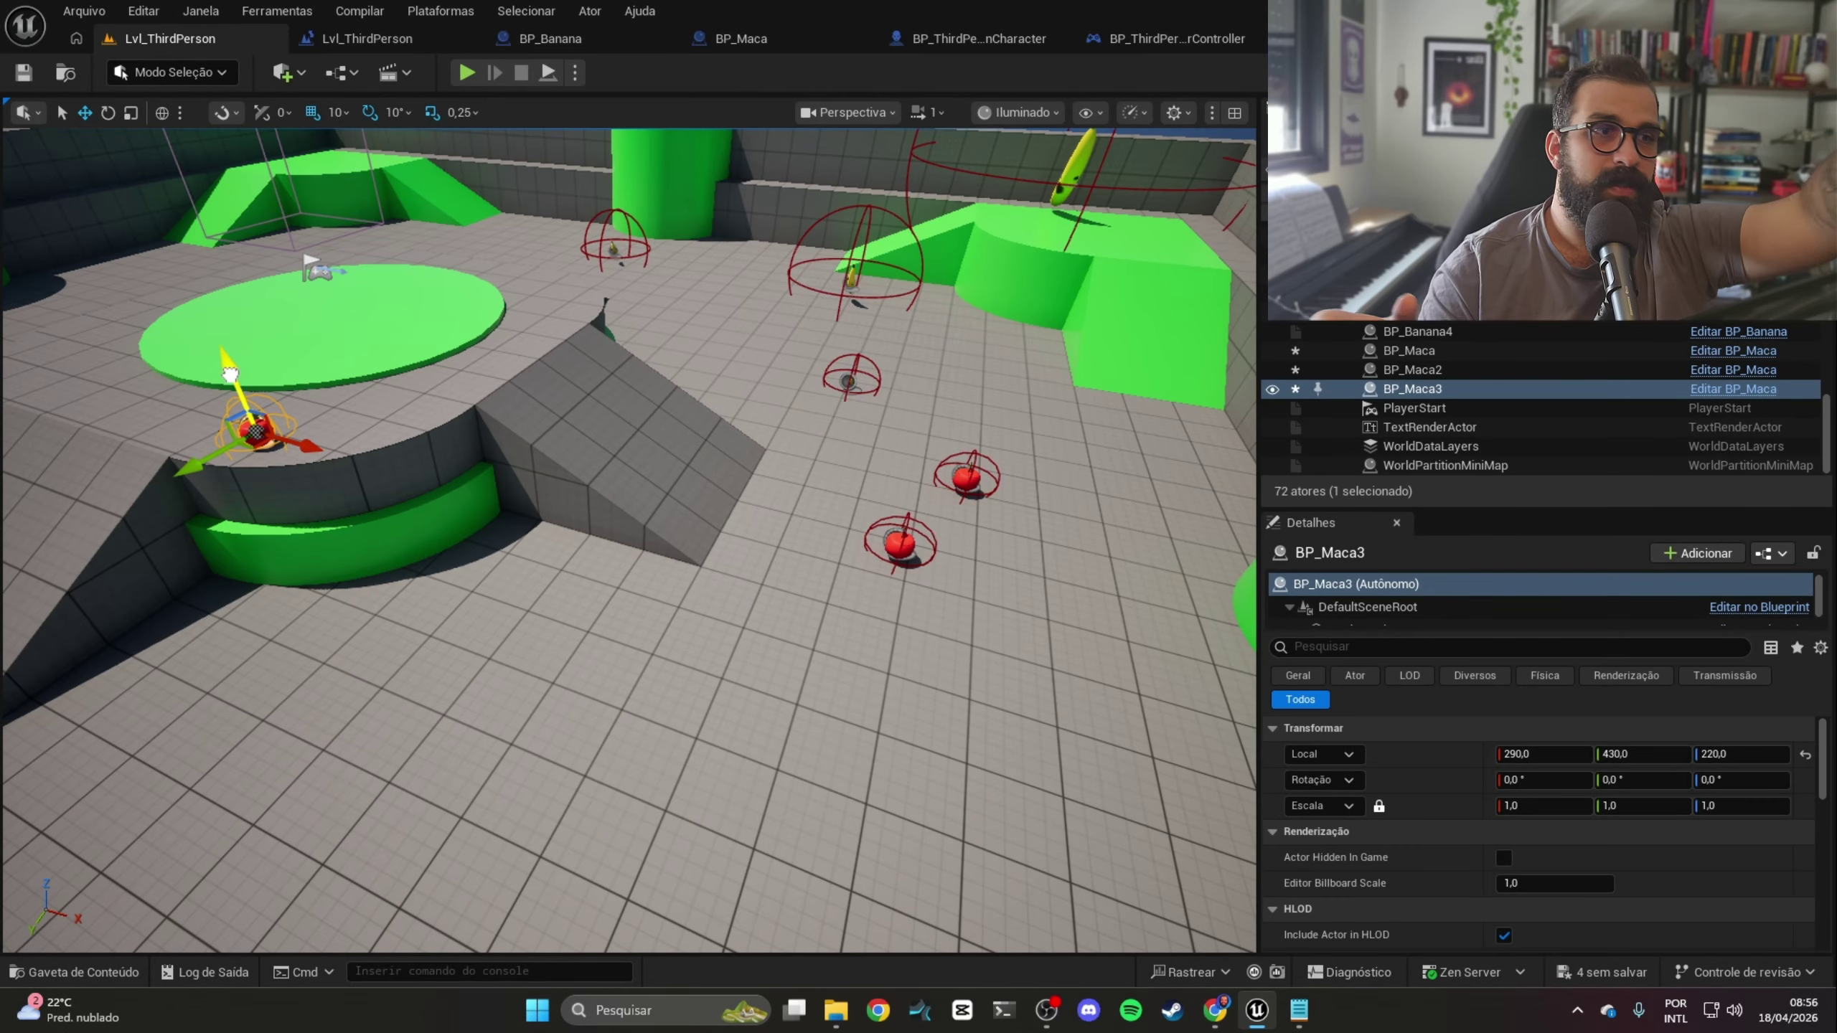
Place another asset from the project content into the level beside the green blocks
right_drag(237, 370, 585, 608)
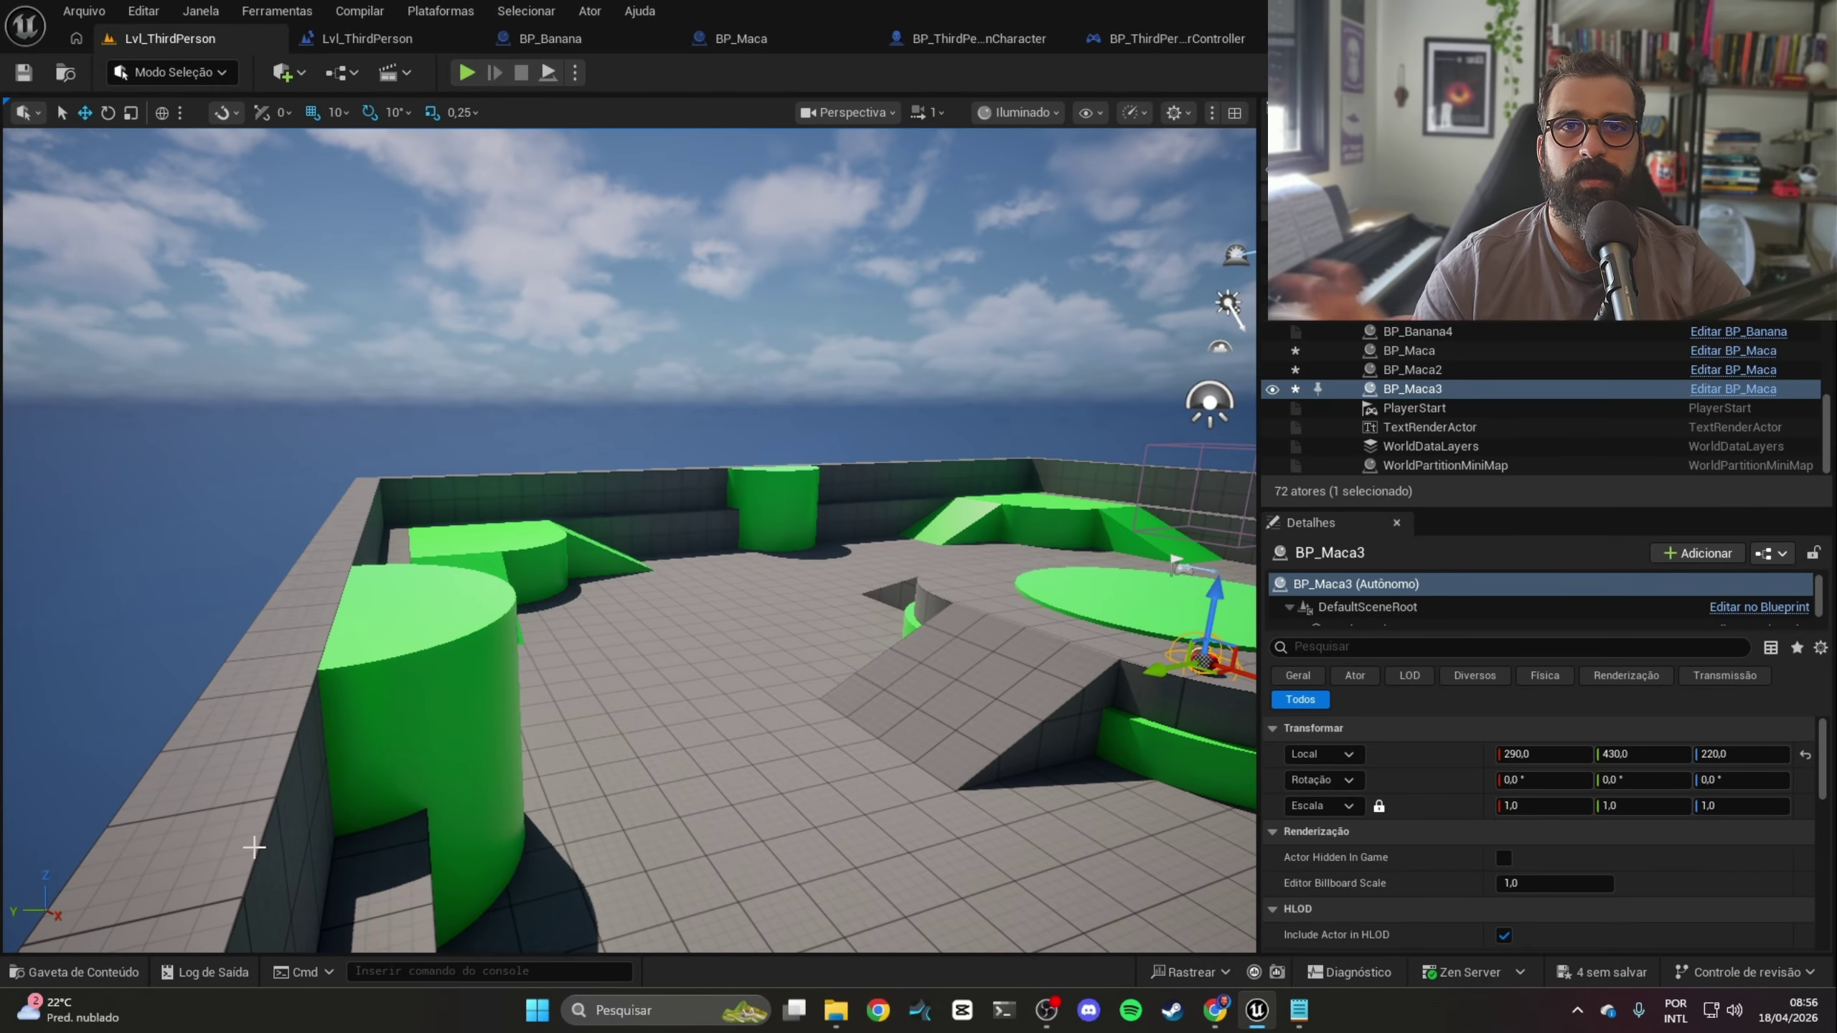
click(83, 972)
drag(289, 716, 343, 620)
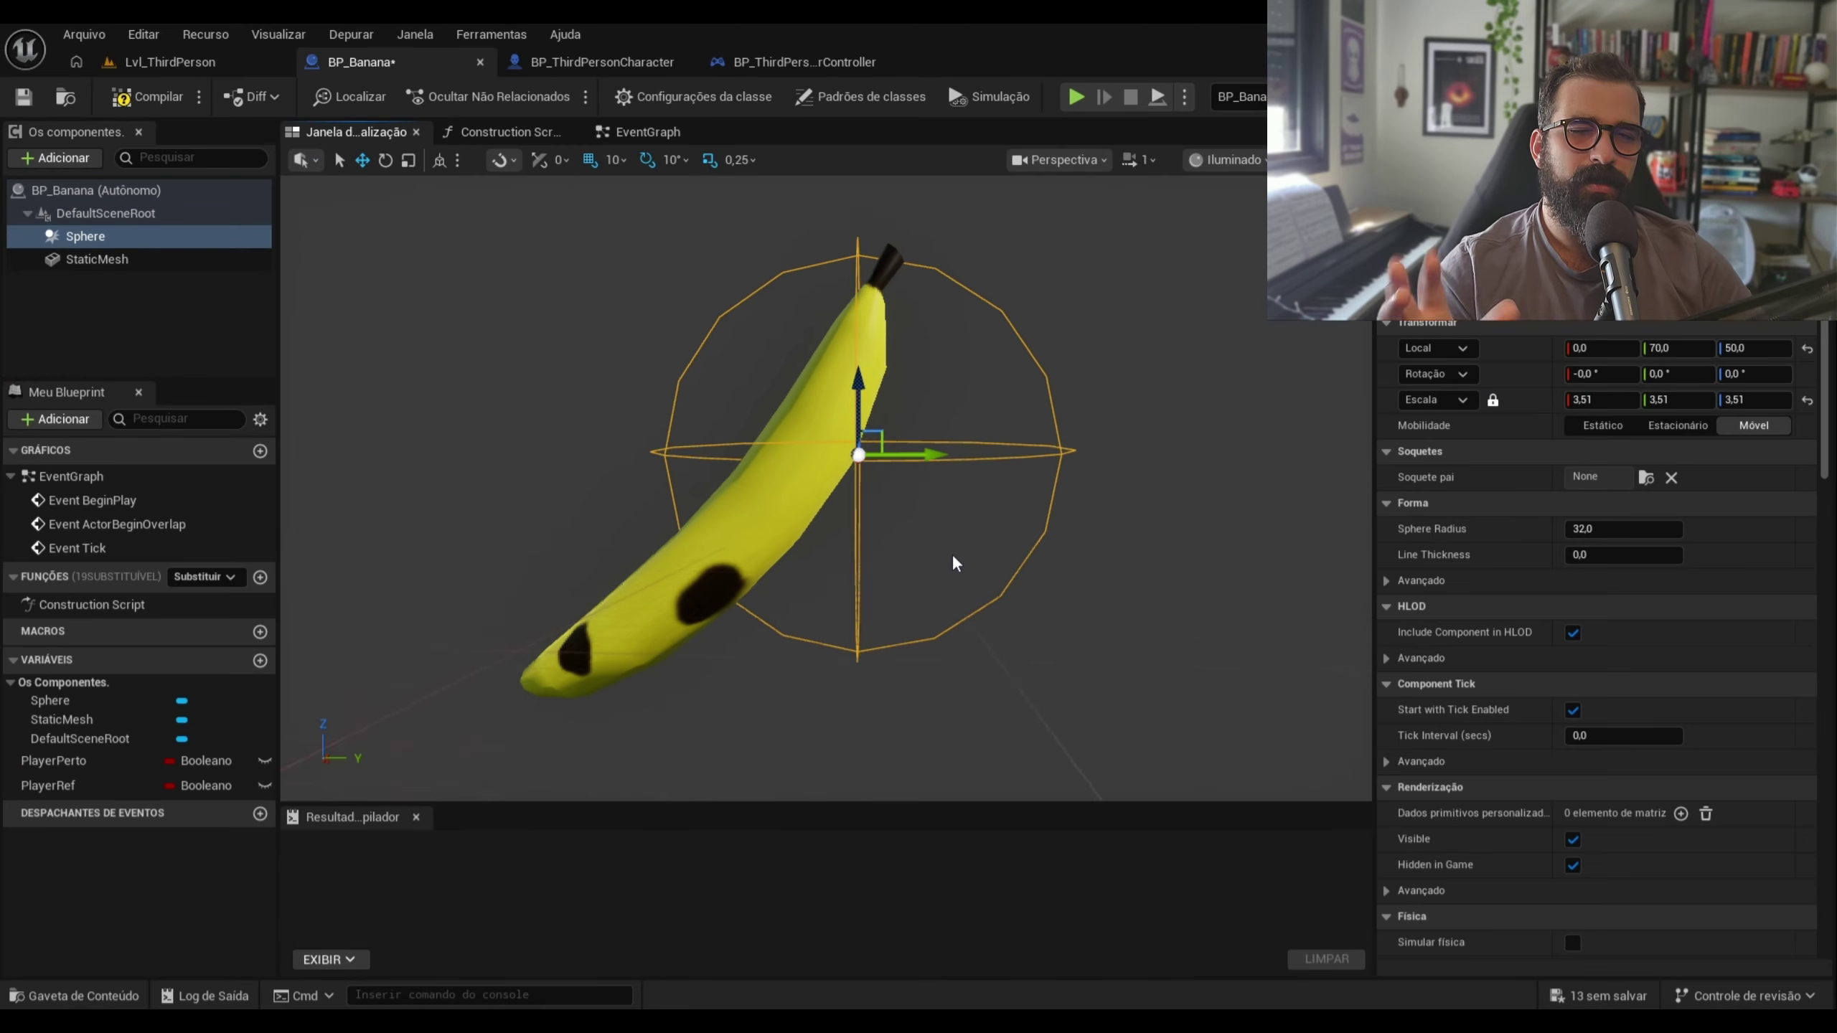
Move the Sphere component of BP_Banana along Y to -20 and adjust its uniform scale
drag(938, 451, 787, 465)
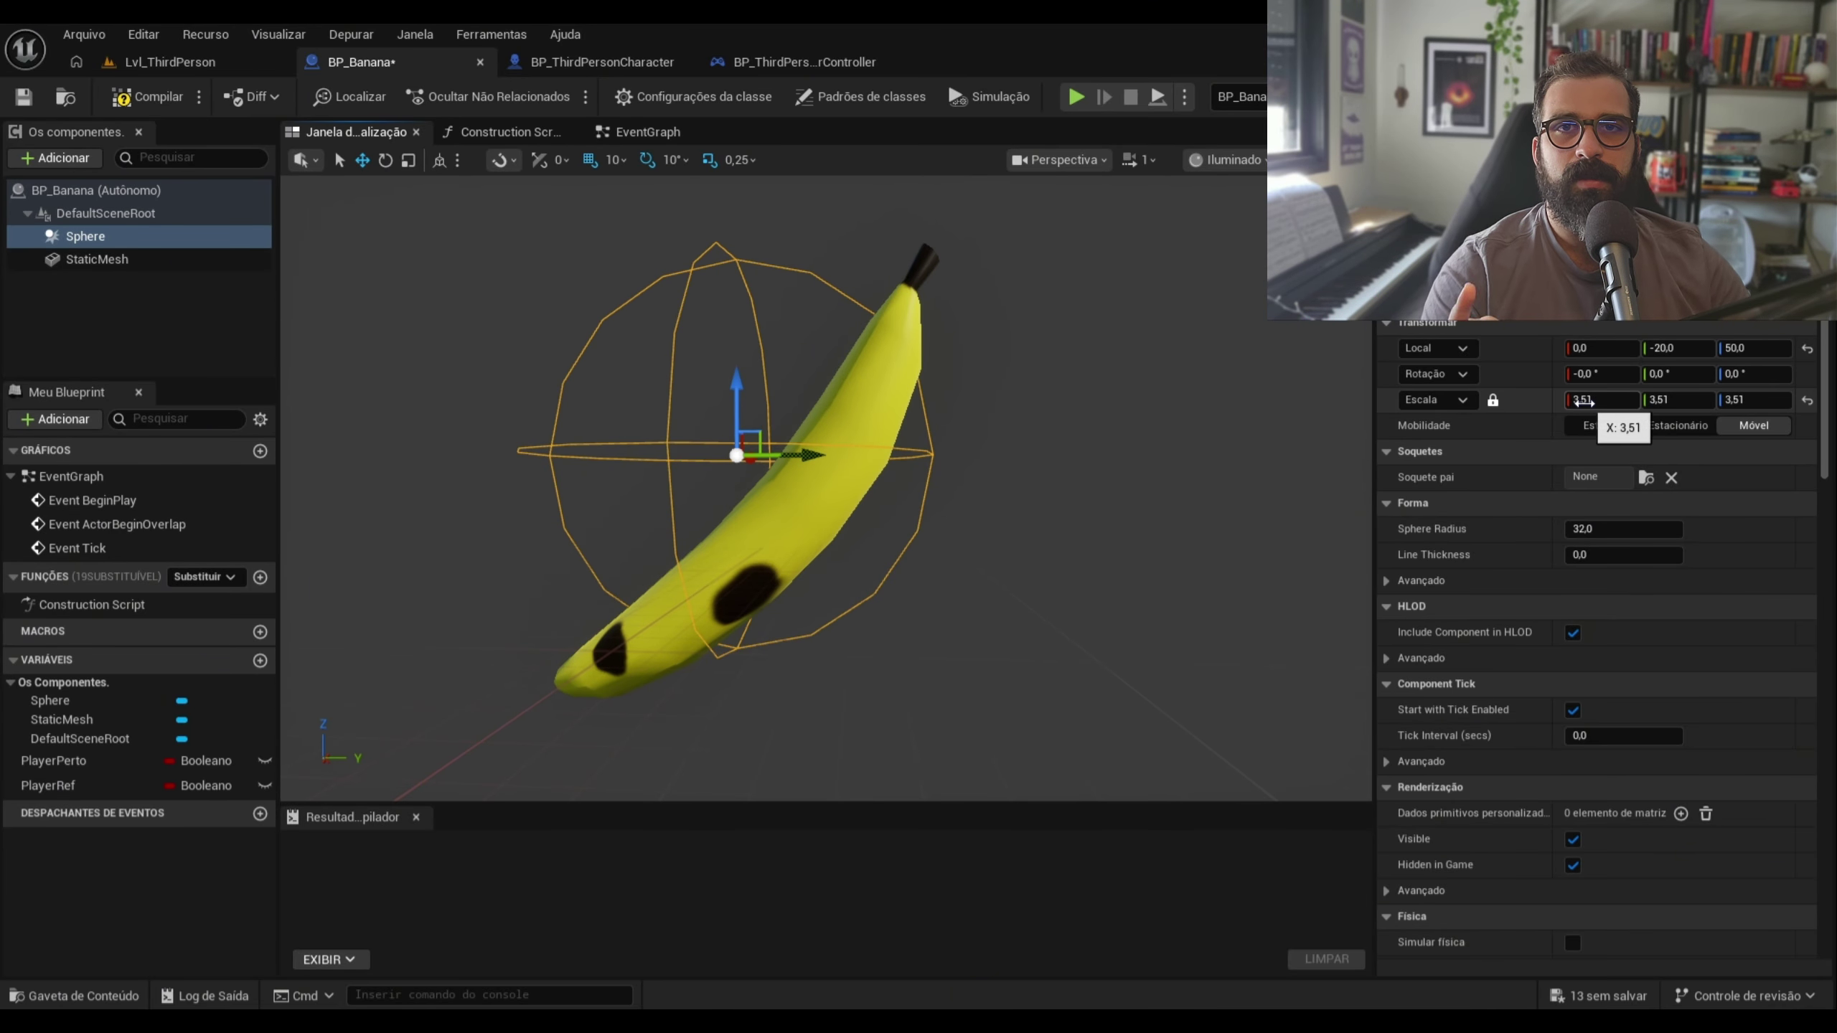
mouse_move(1601, 400)
mouse_down()
mouse_move(1700, 400)
mouse_move(1584, 402)
mouse_up()
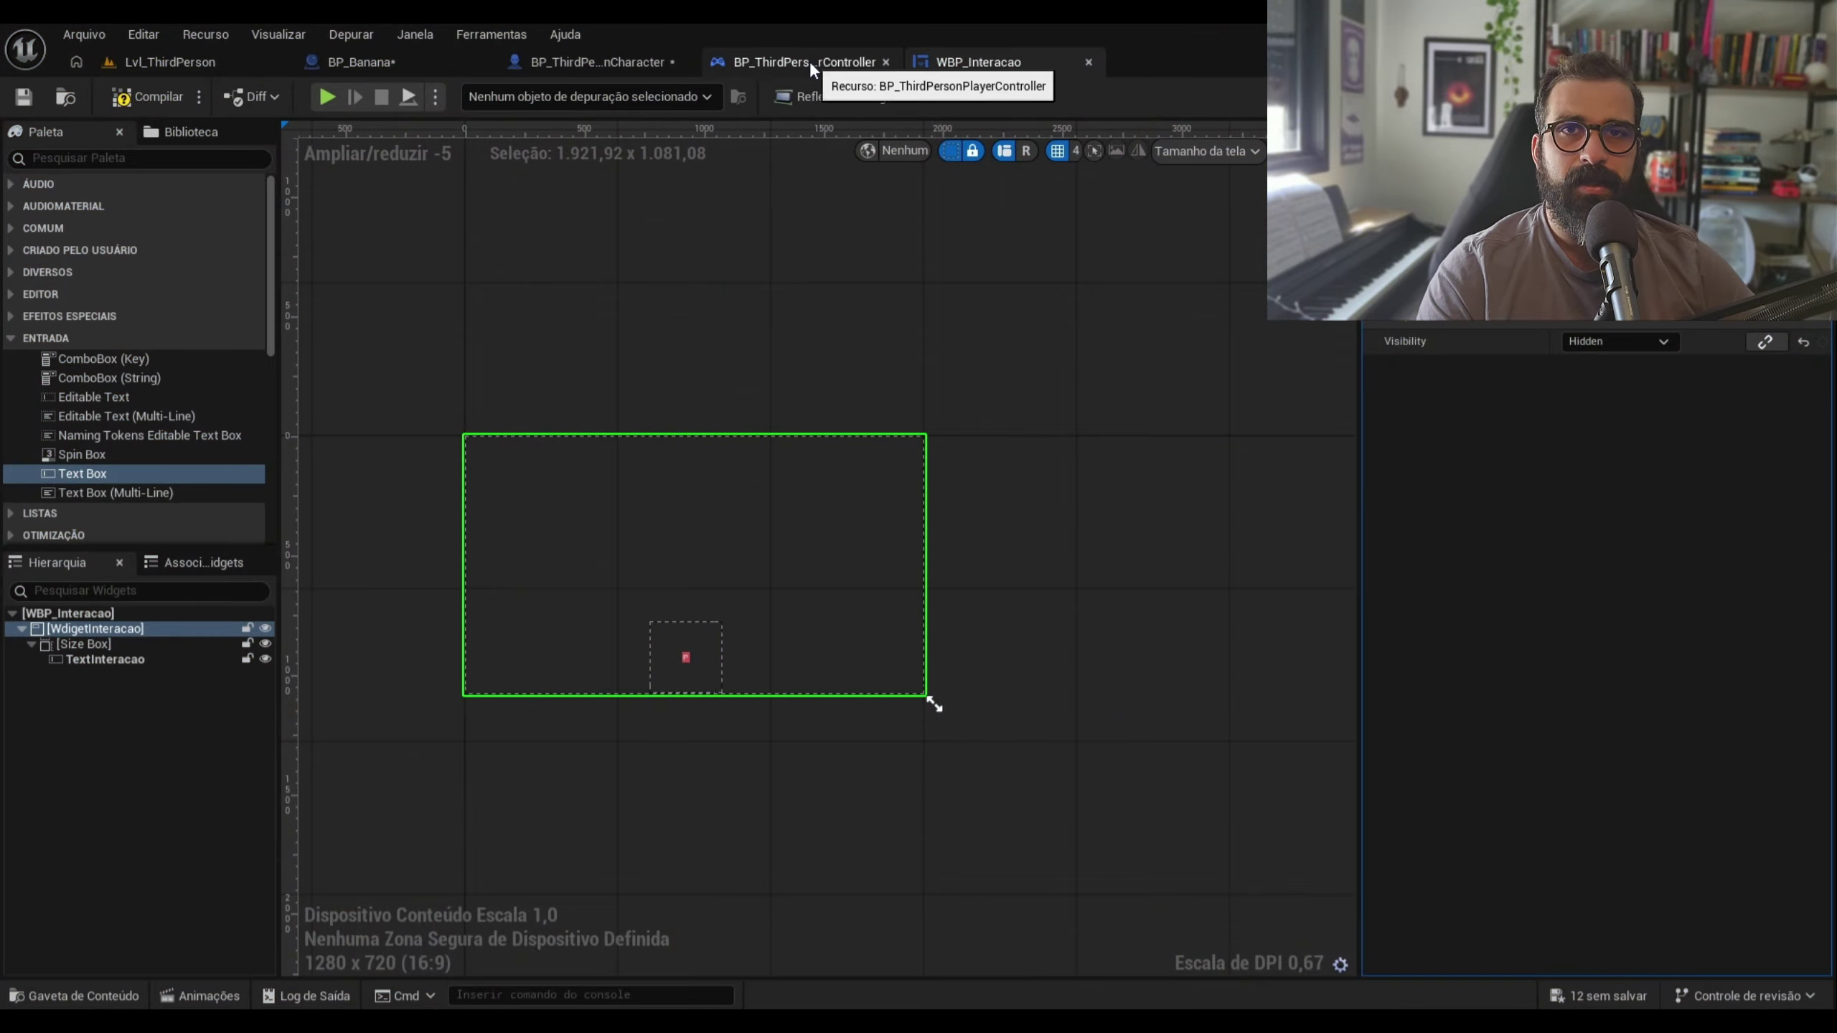
Look at the BP_ThirdPersonPlayerController event graph and switch to the BP_ThirdPersonCharacter blueprint
click(809, 61)
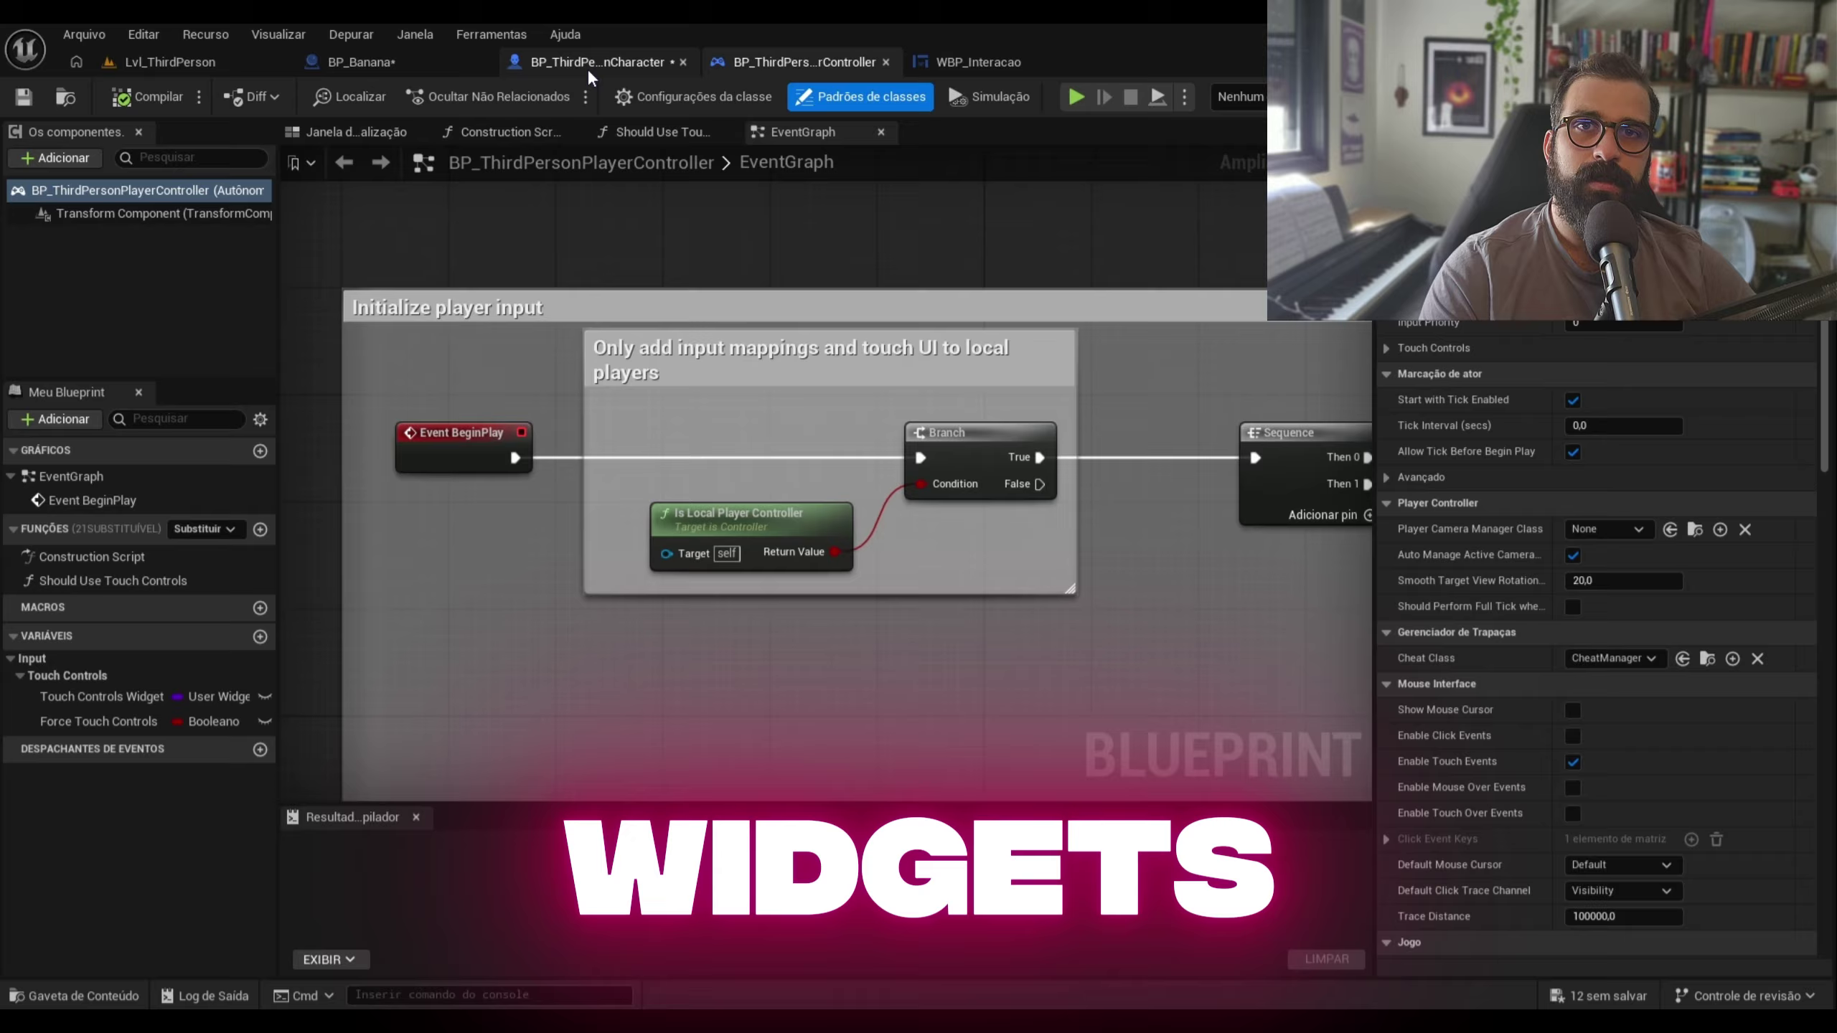
click(587, 65)
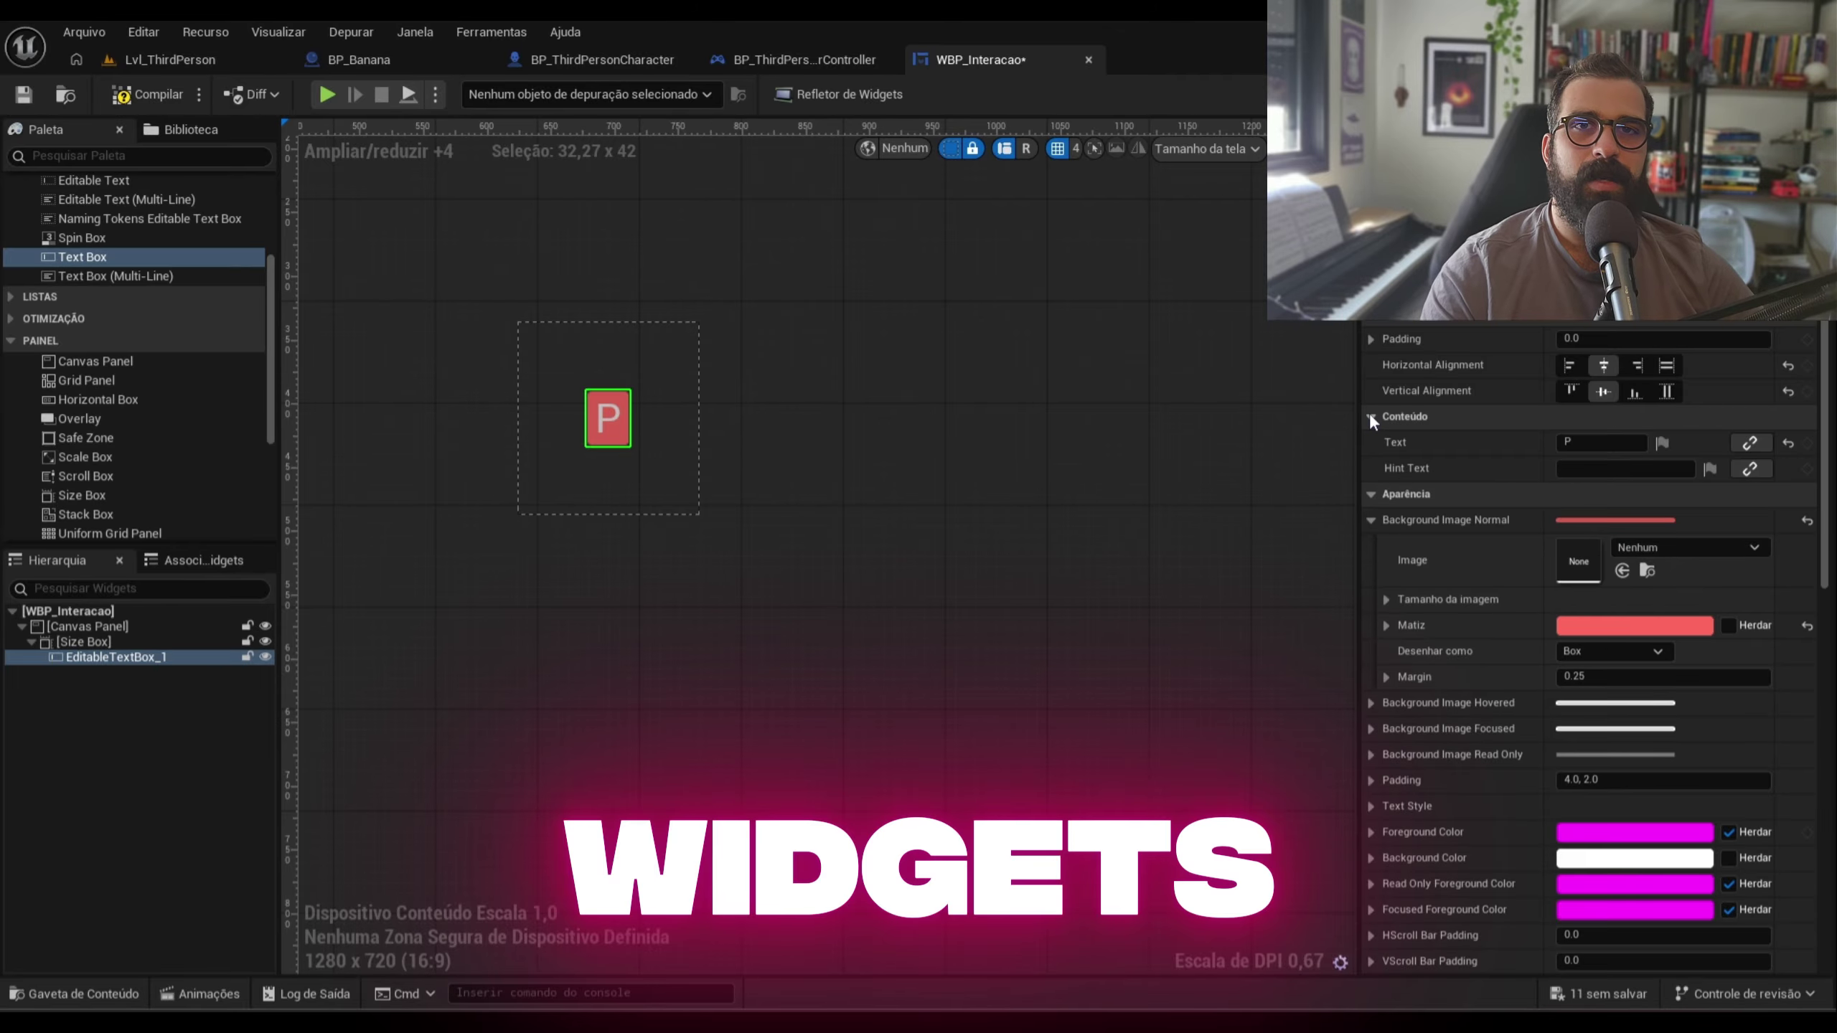
Examine the text box's appearance settings and the canvas layout of the WBP_Interacao widget
scroll(1562, 761, down, 6)
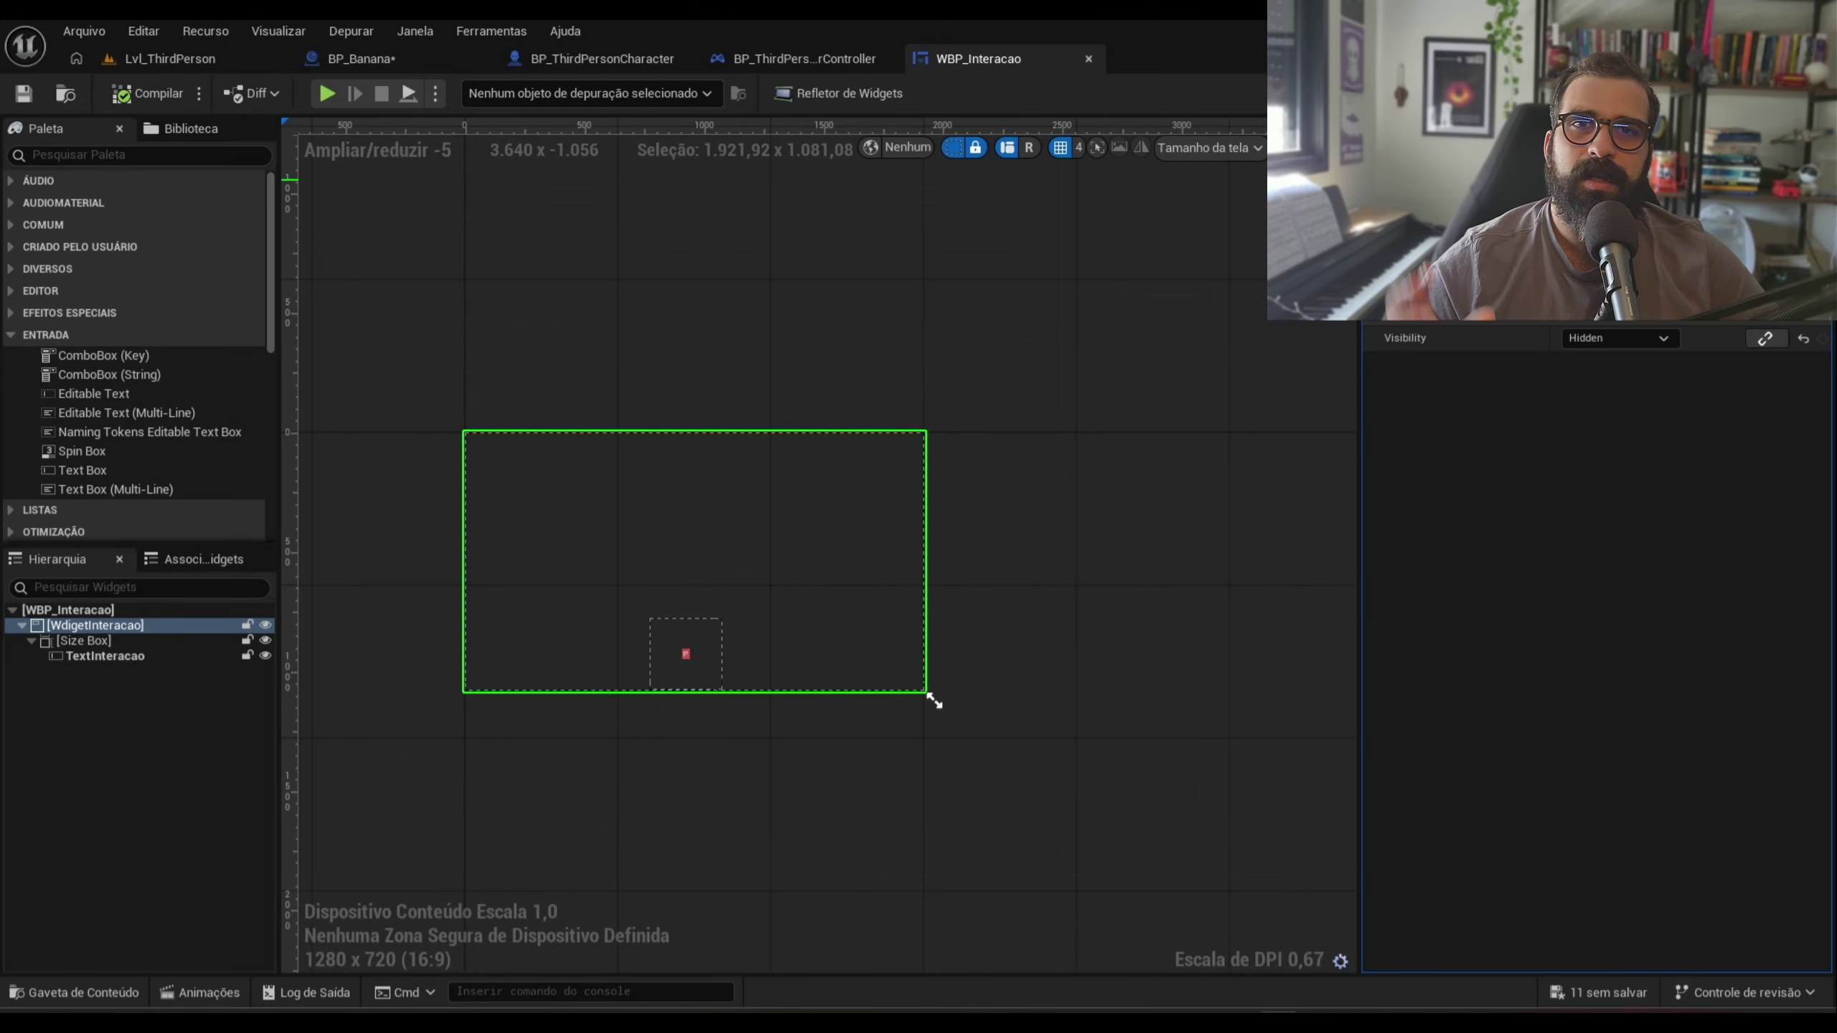
click(934, 700)
drag(935, 700, 1302, 1016)
scroll(1194, 861, down, 2)
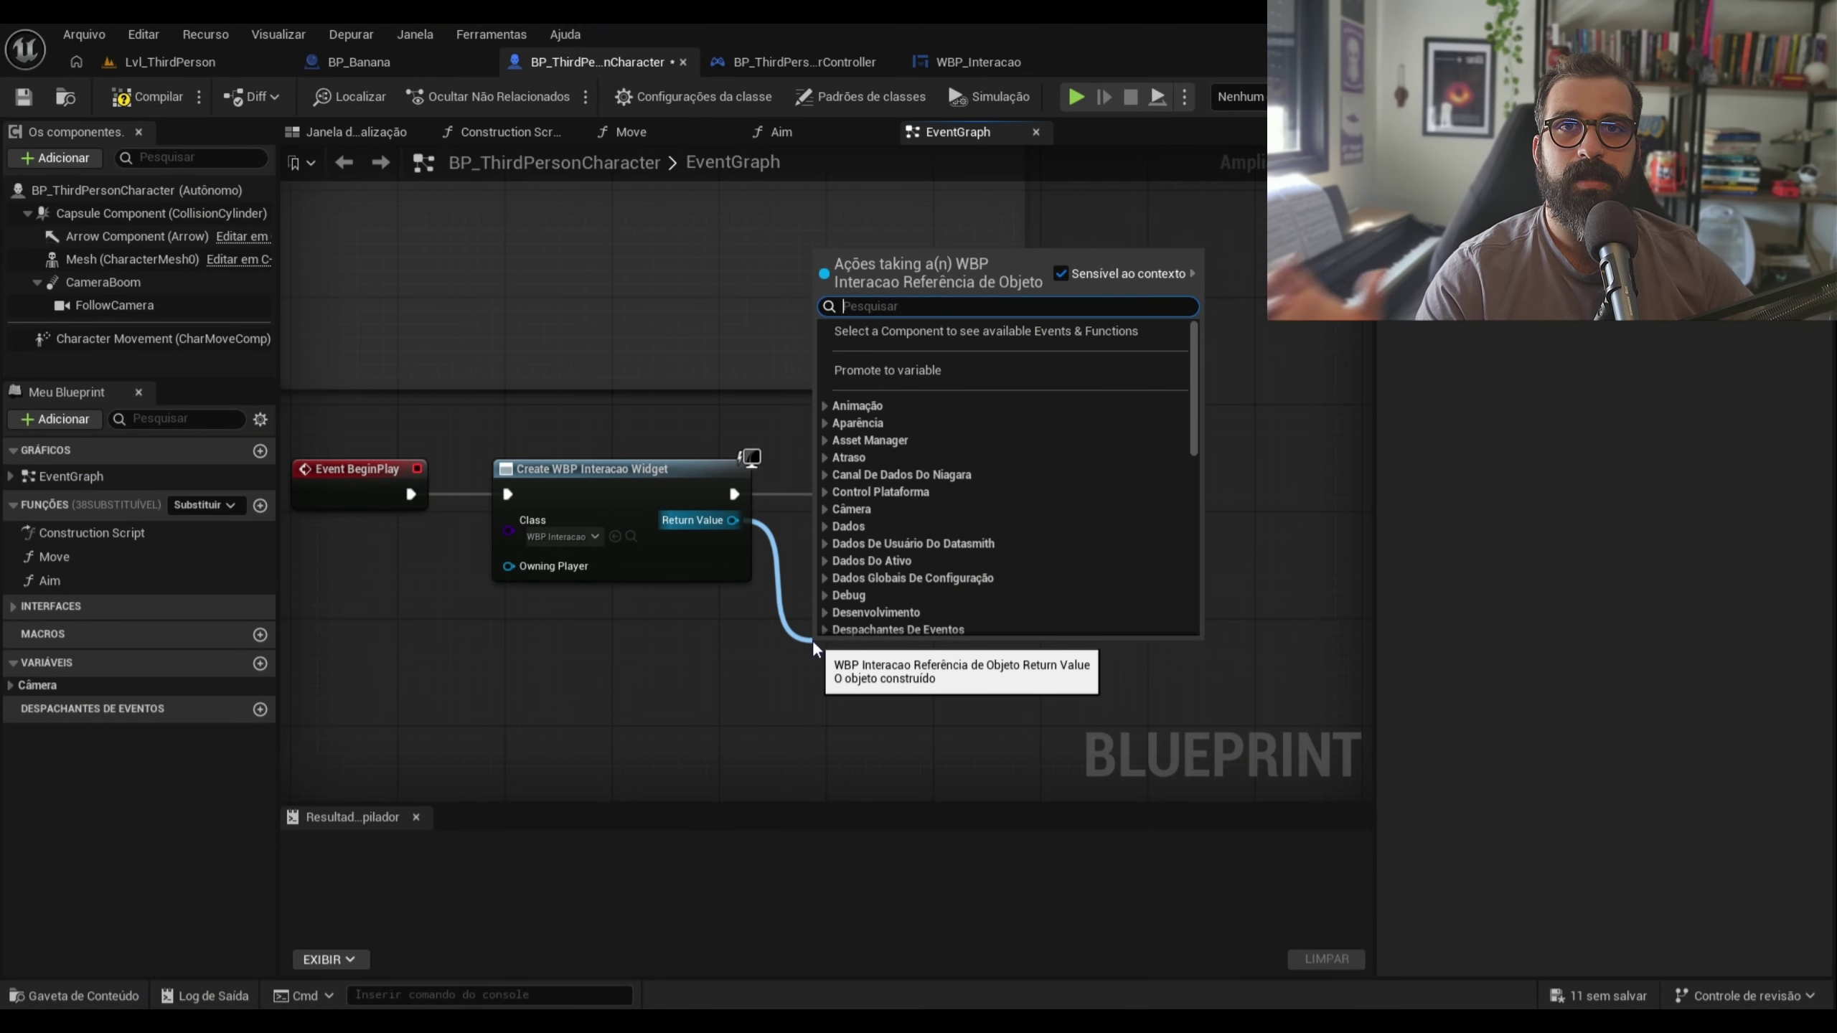
Search the actions for the Create WBP Interacao Widget return value for "WBP" and expand the WBP Interacao variables
text(WBP)
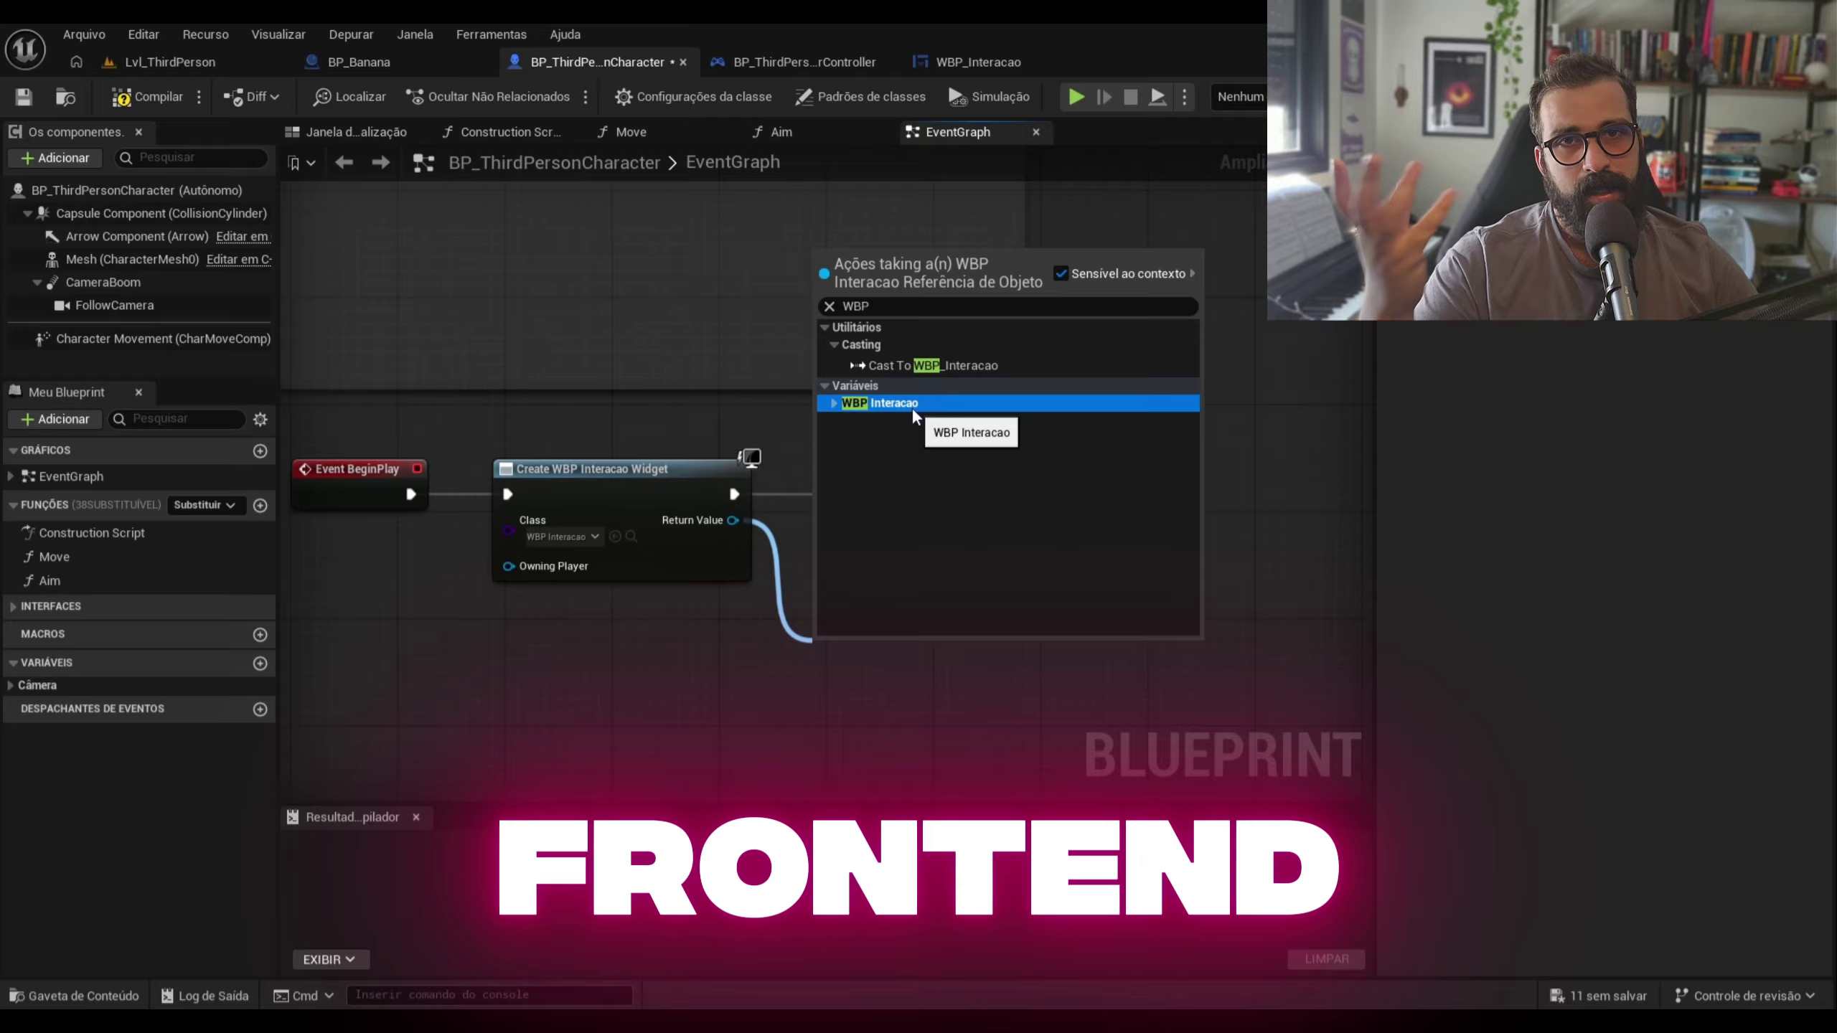
click(834, 404)
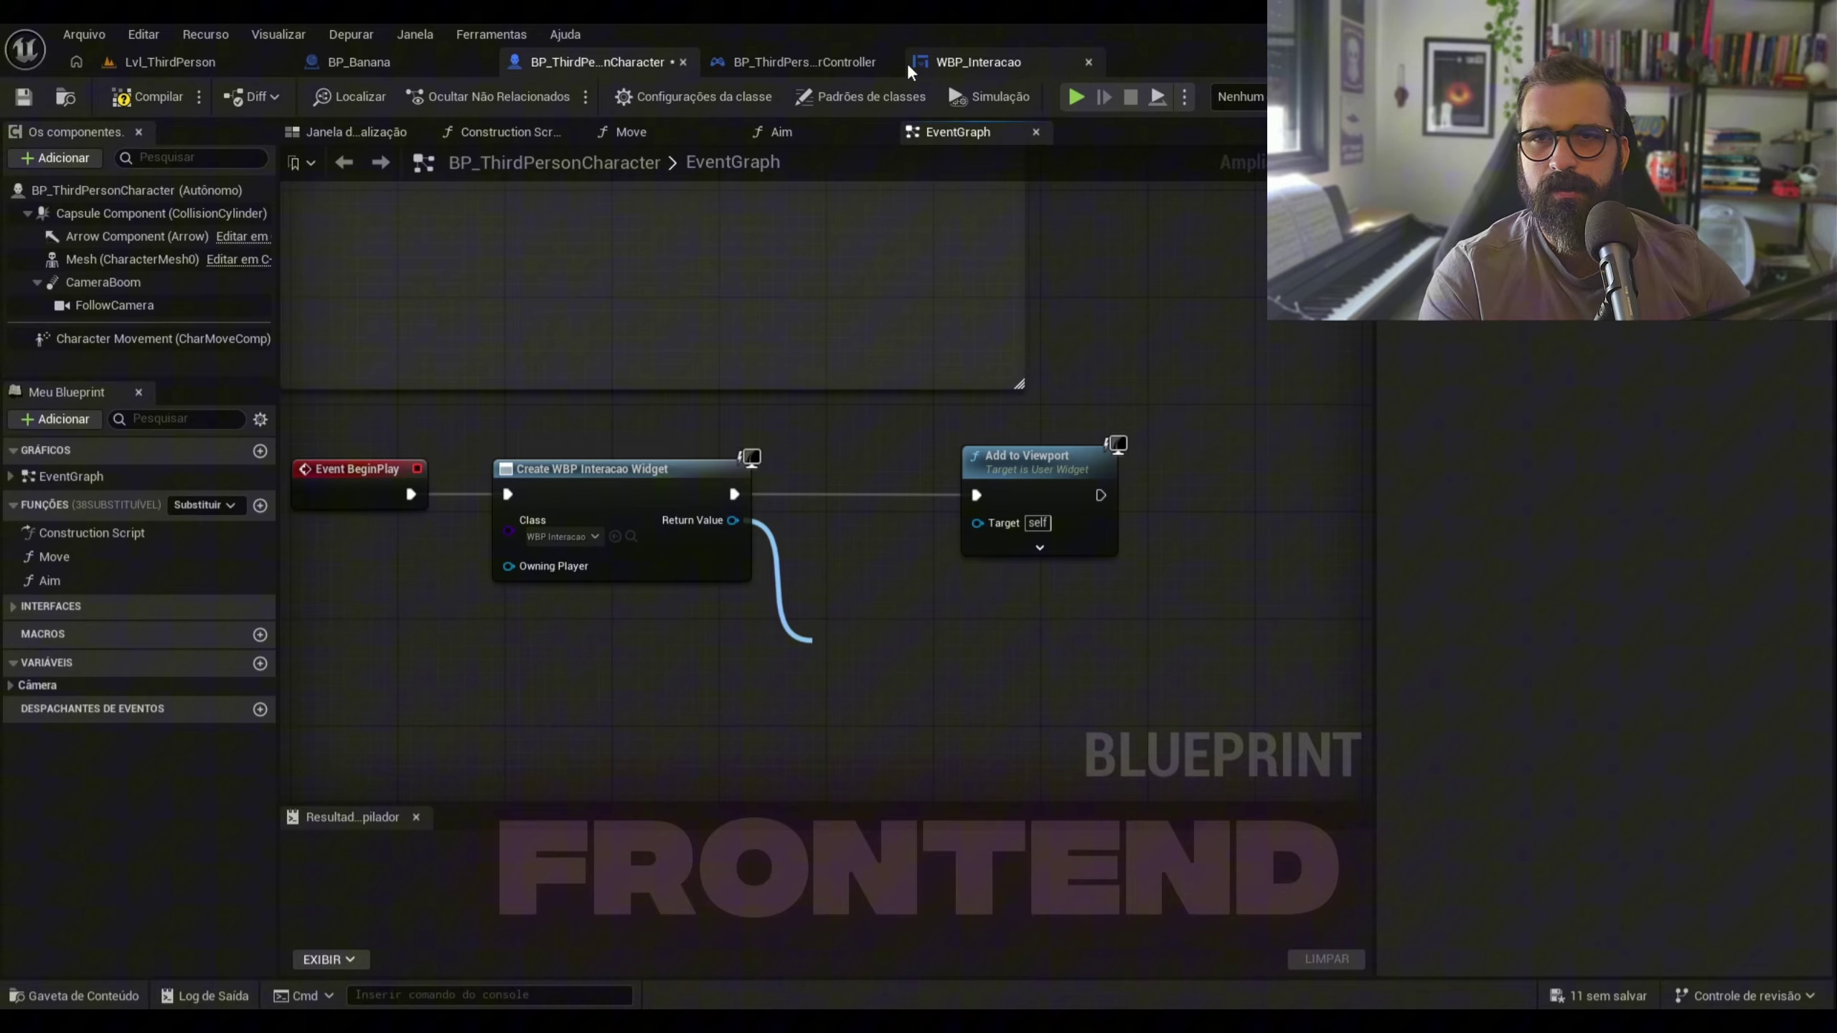
Return to the WBP_Interacao widget and select its red "P" text box
click(970, 63)
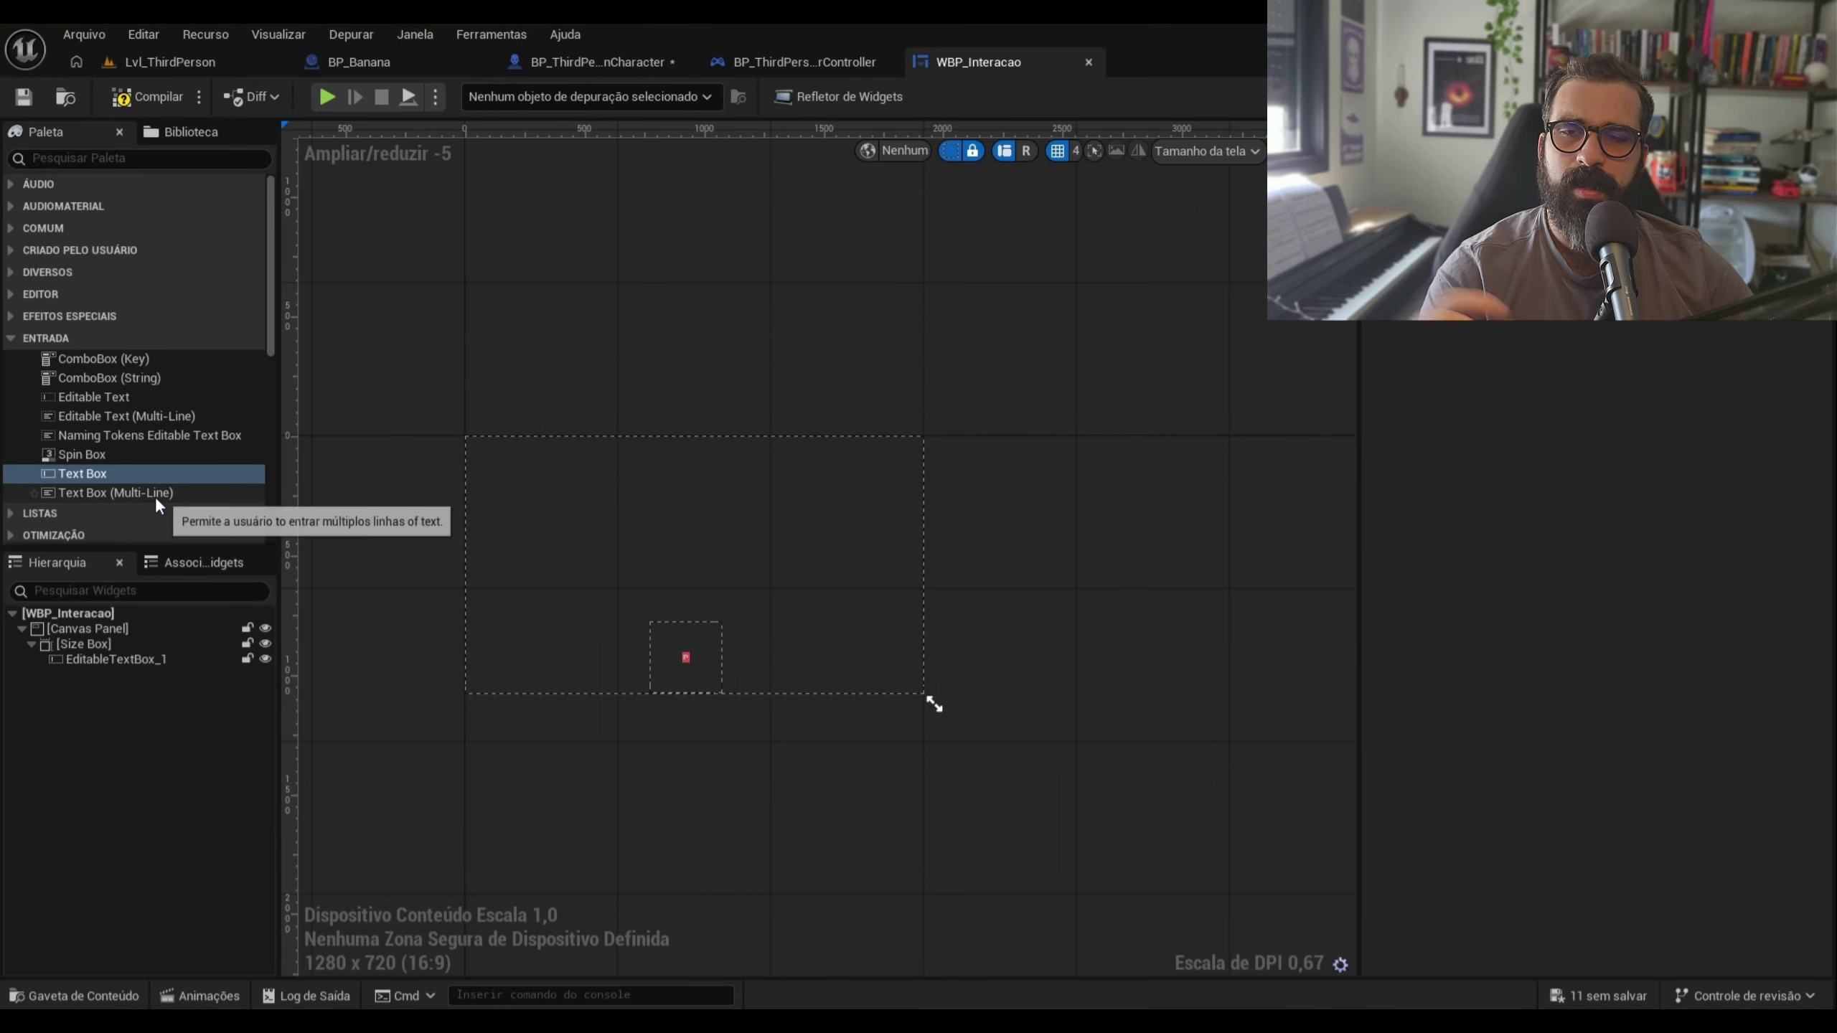
click(686, 659)
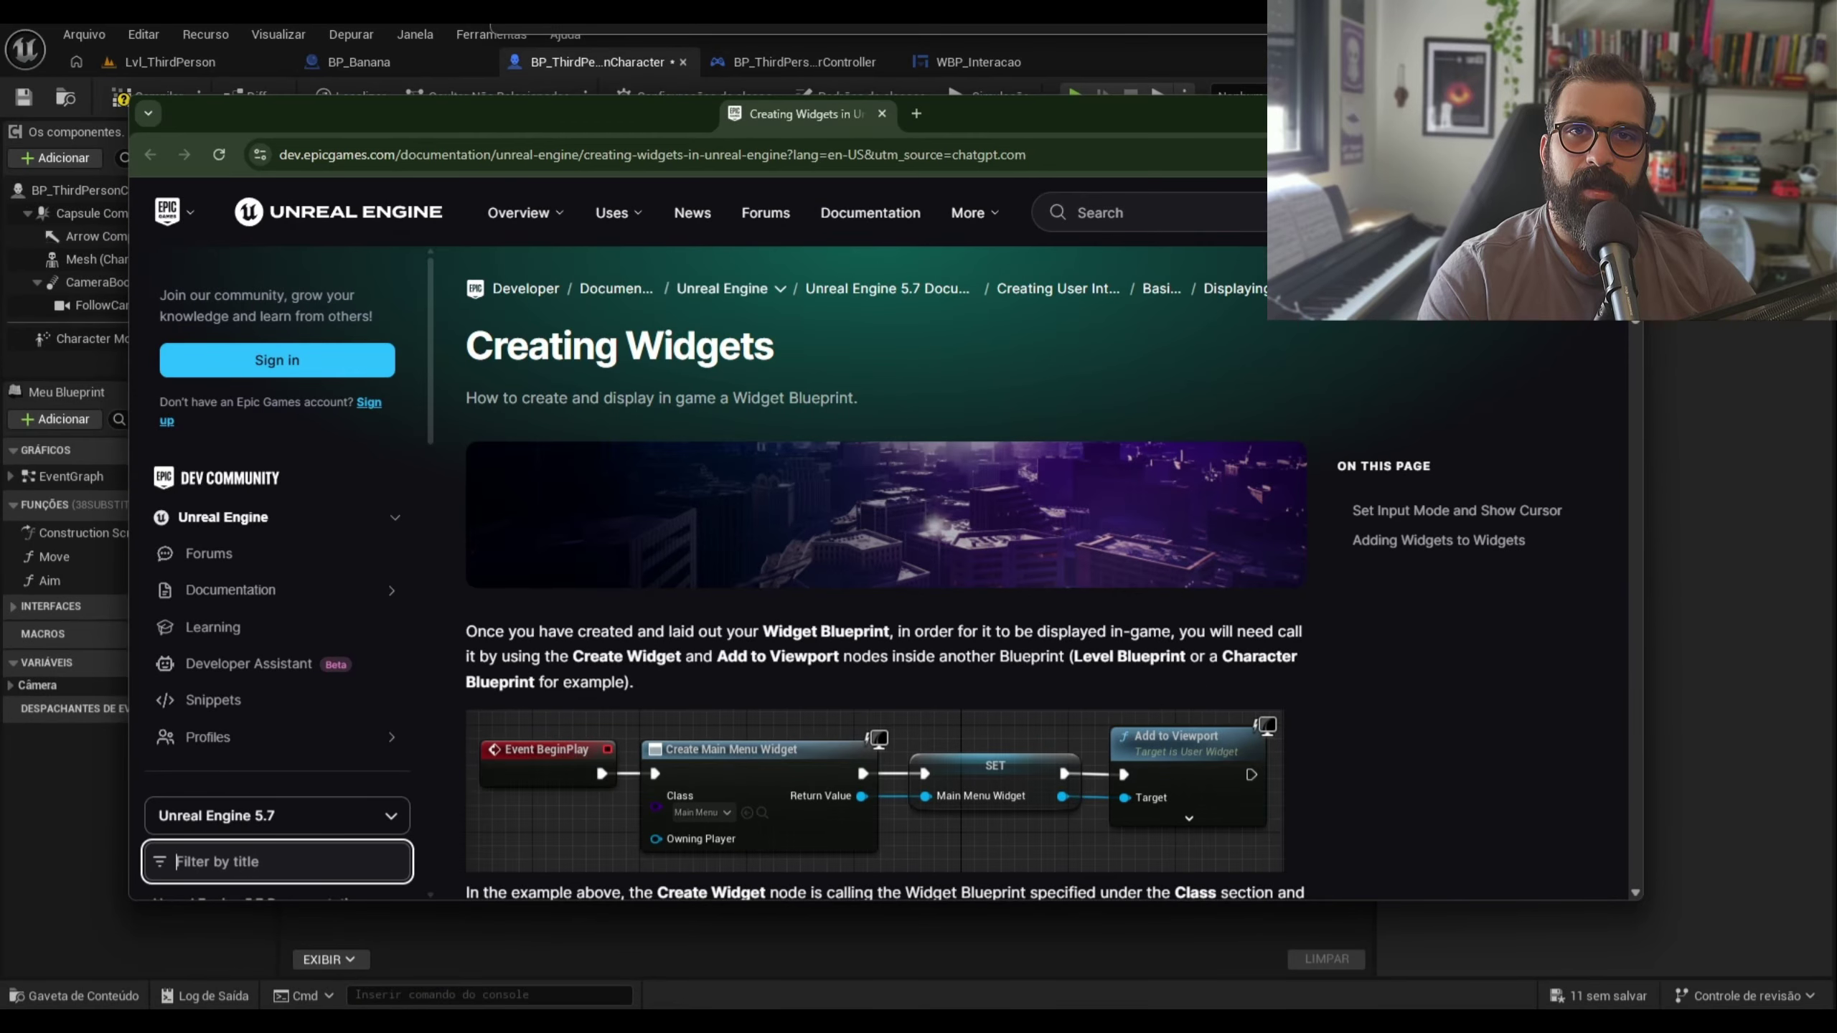
Read the Creating Widgets documentation page on displaying a widget with the Create Widget and Add to Viewport nodes
scroll(759, 648, down, 1)
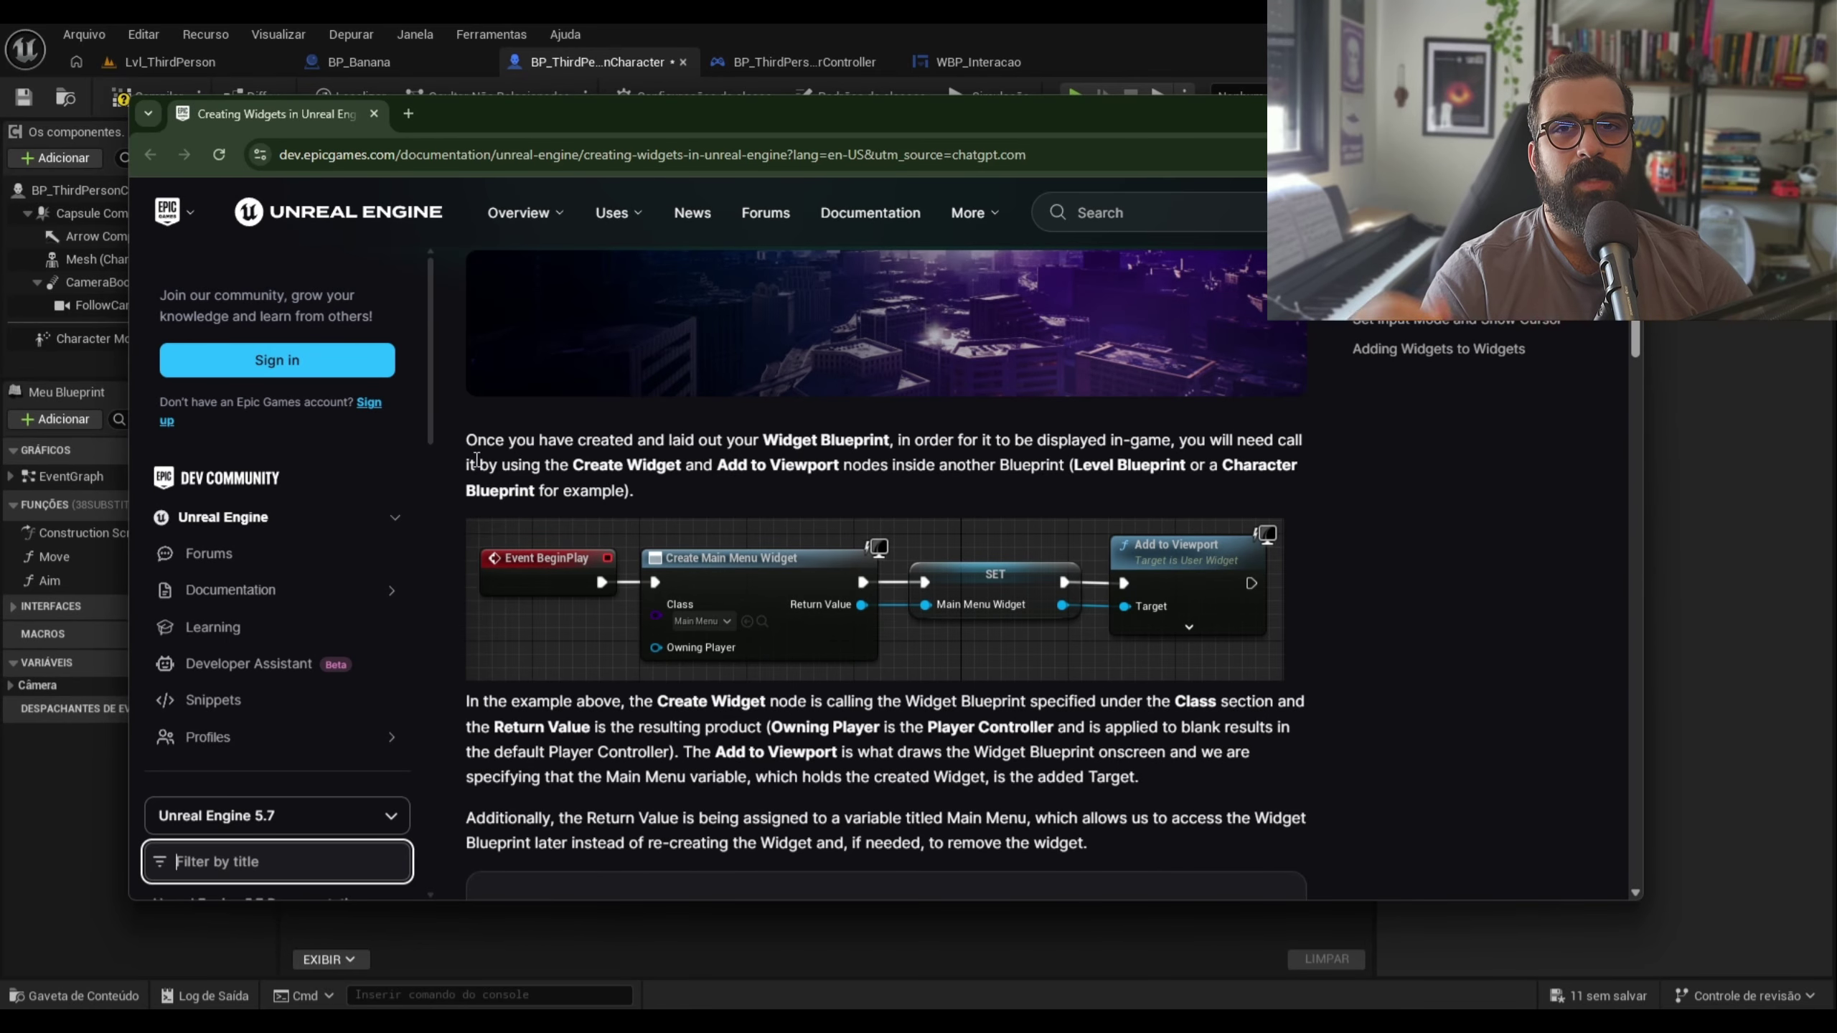
drag(476, 460, 1348, 664)
click(1348, 664)
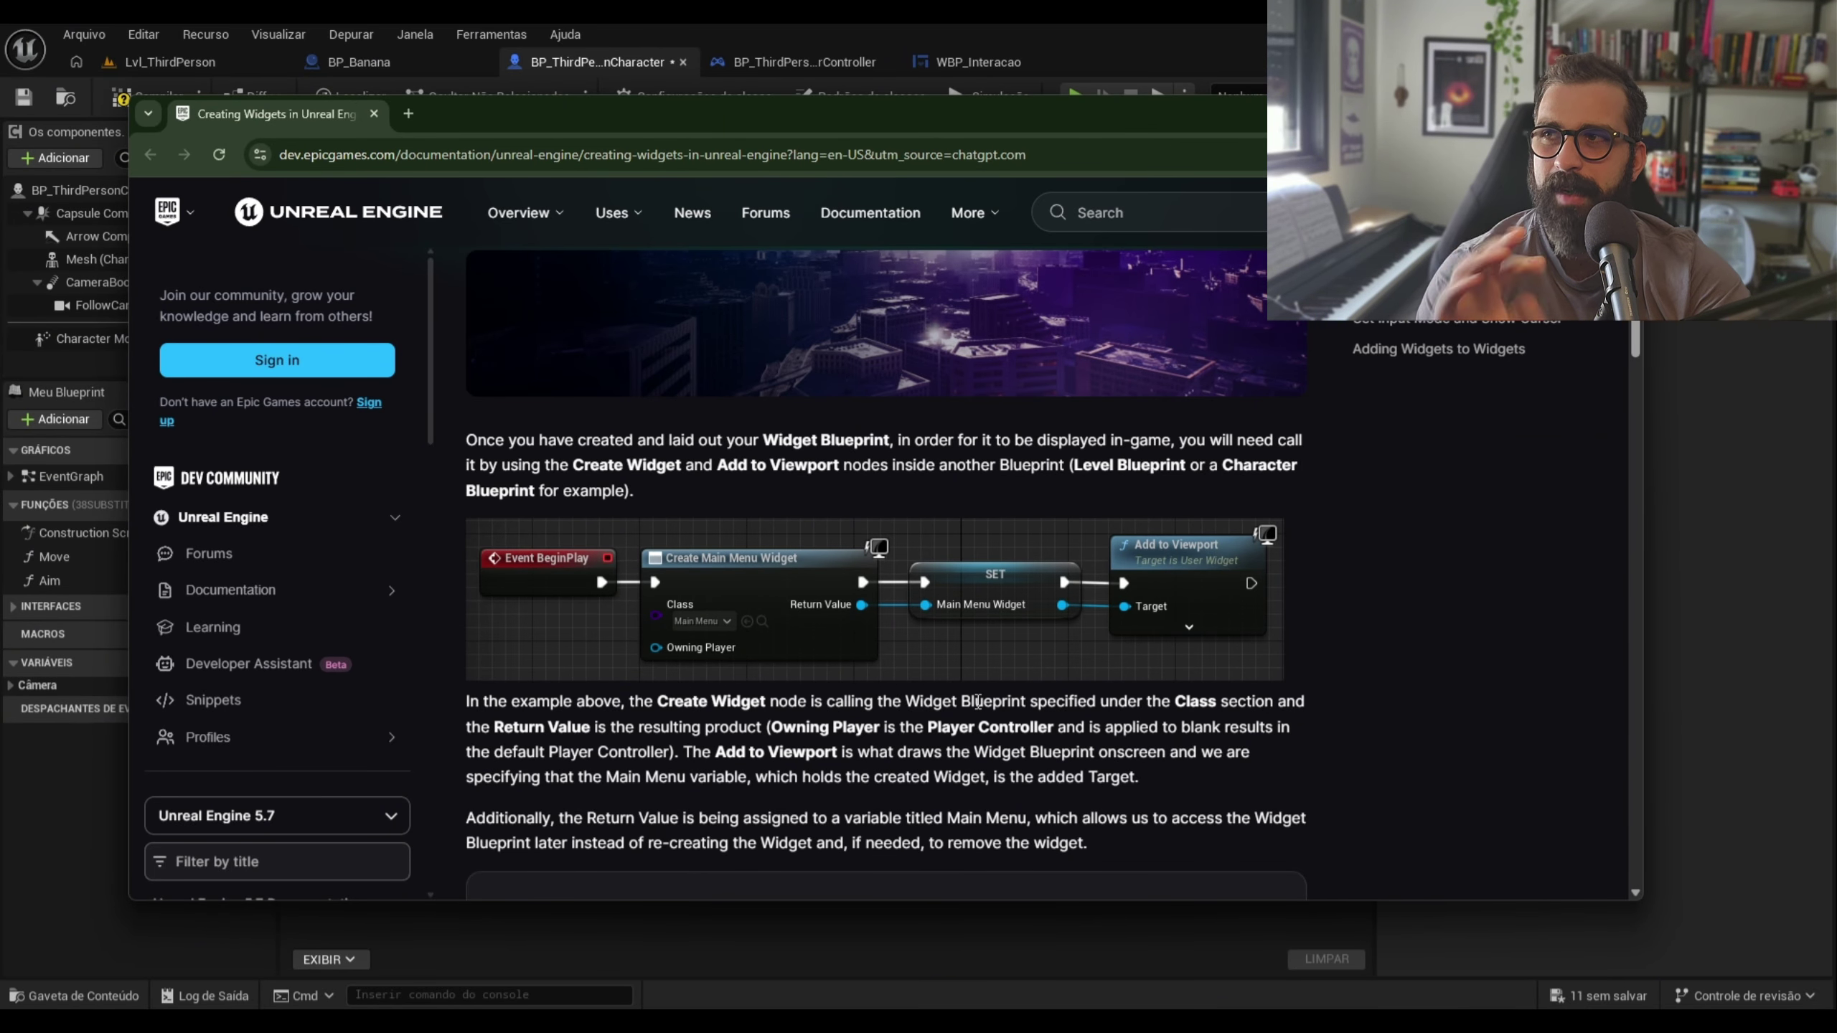
scroll(978, 702, down, 1)
scroll(978, 702, down, 2)
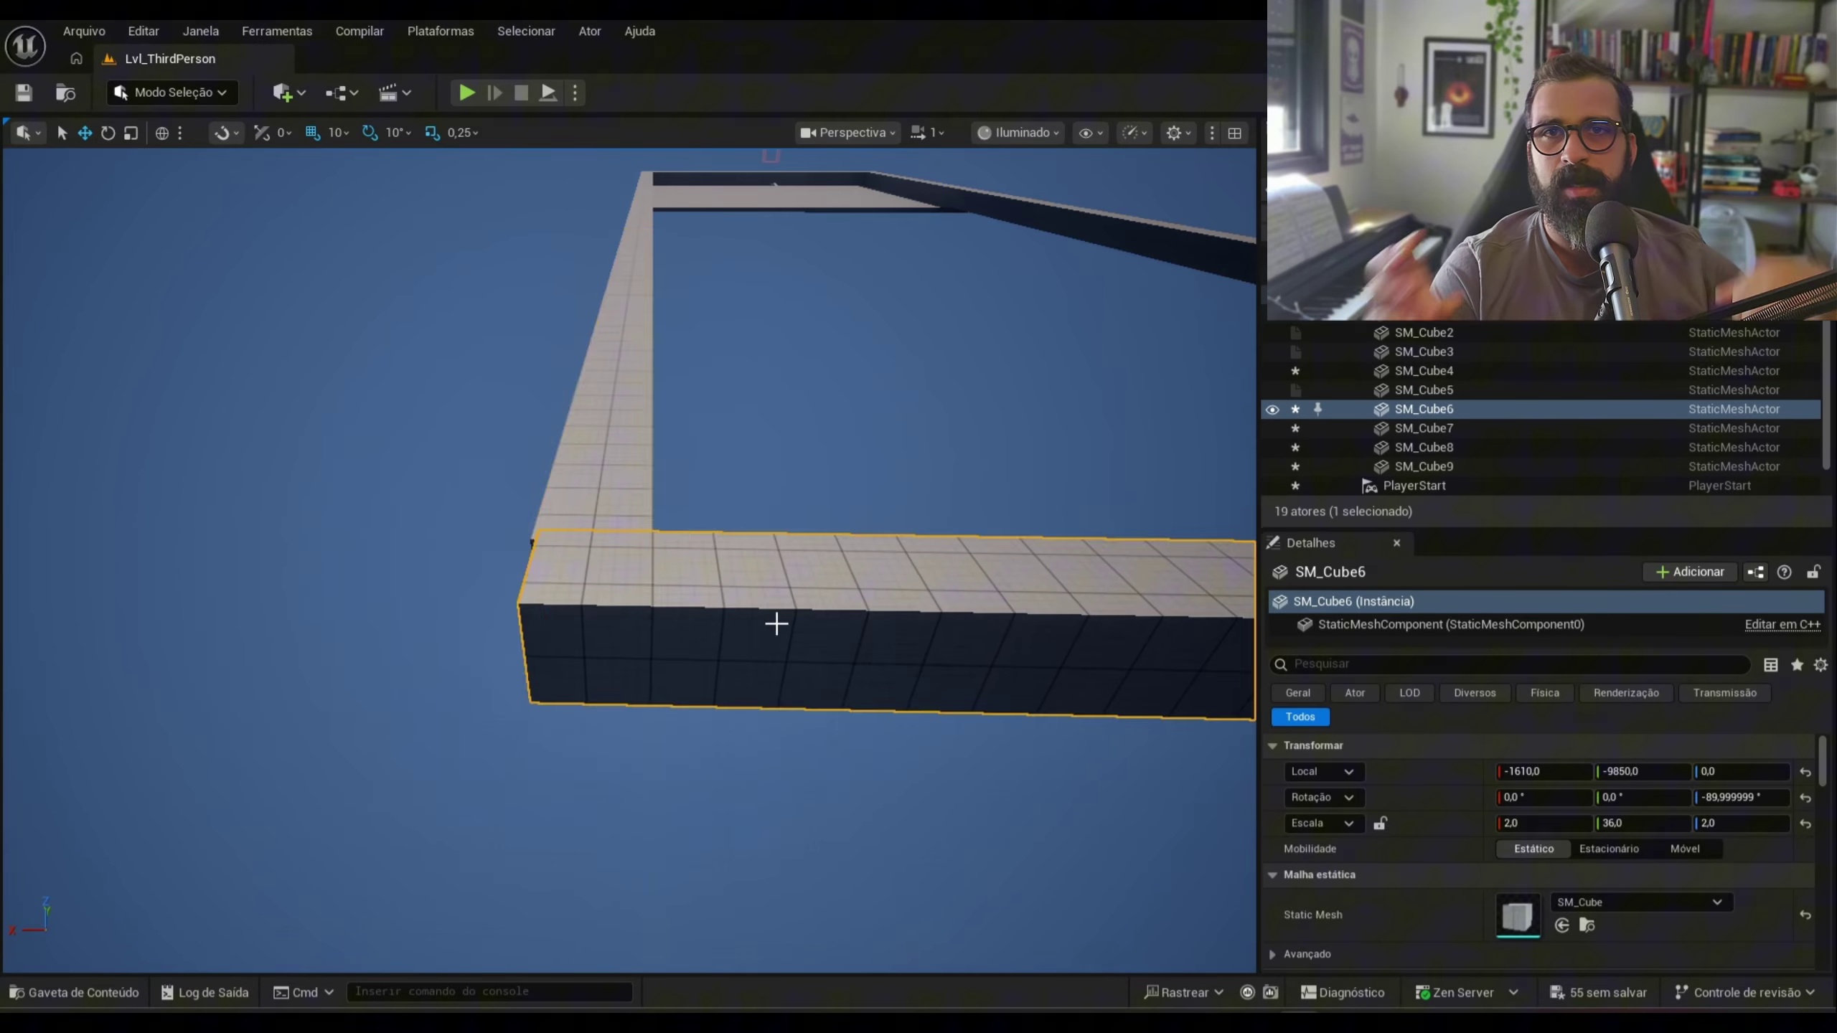
scroll(776, 624, down, 5)
right_drag(775, 623, 264, 619)
click(381, 533)
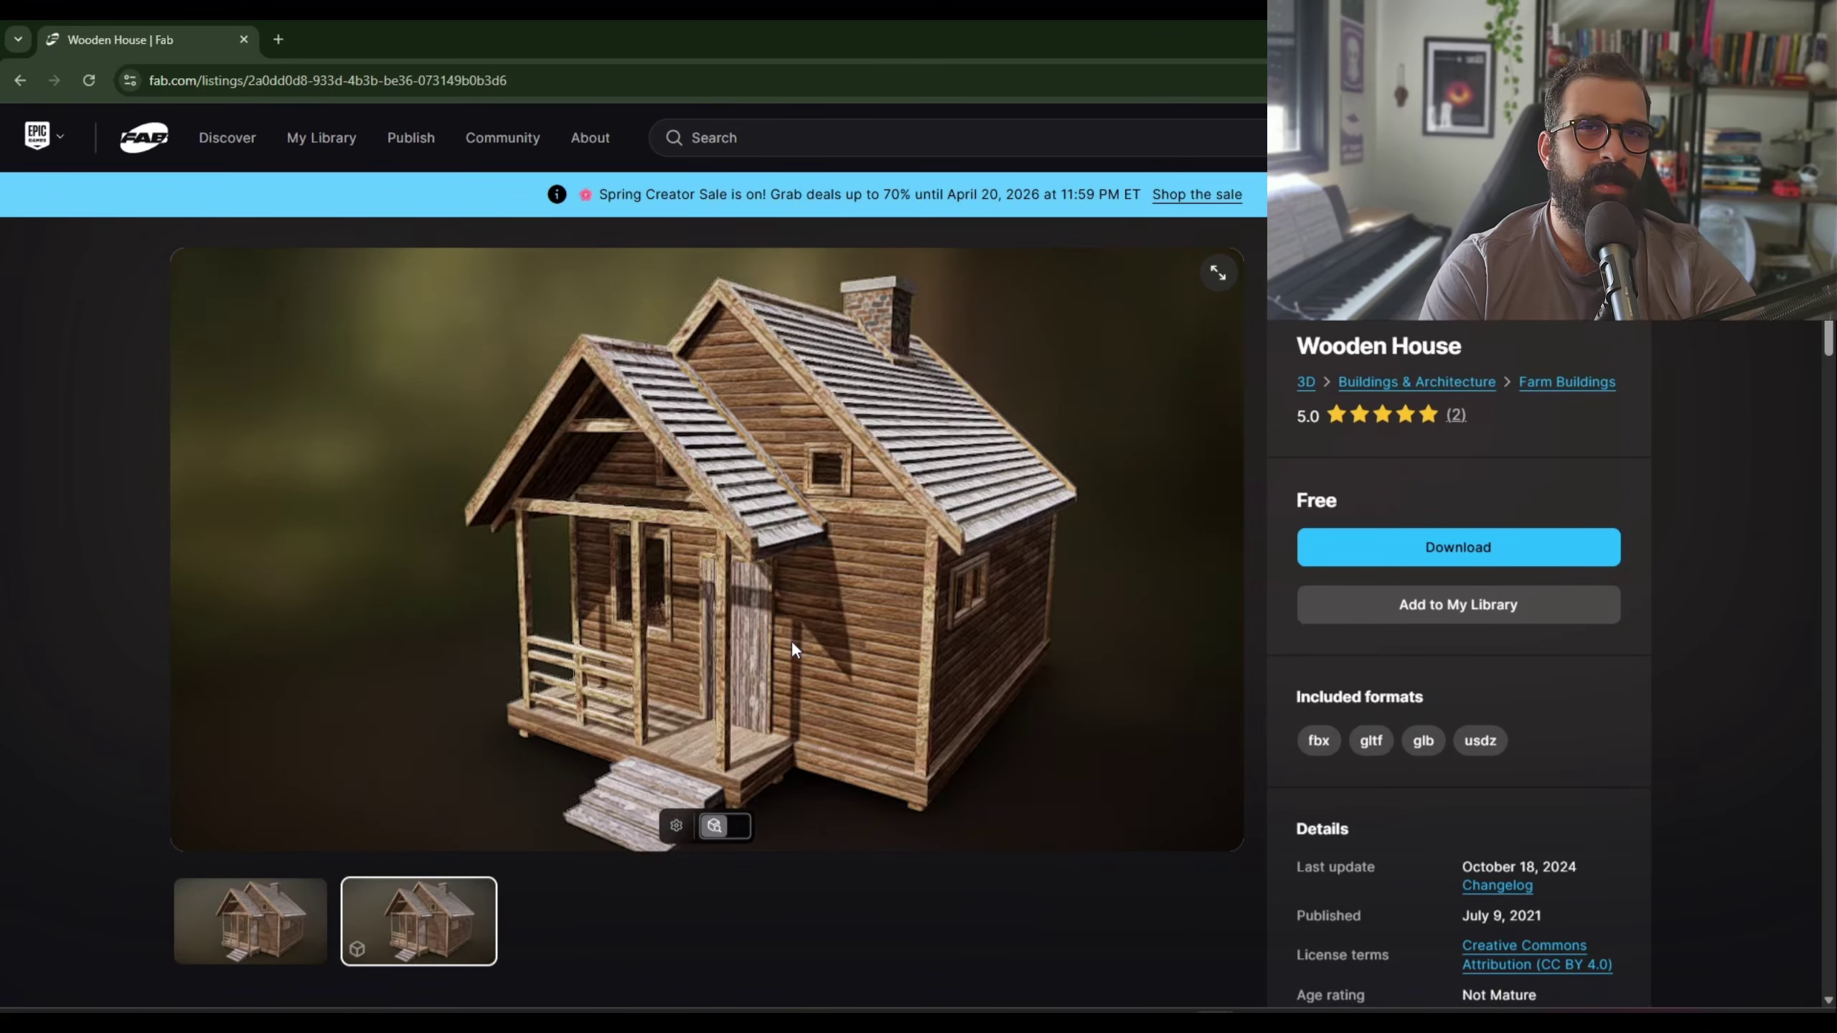
Inspect the Wooden House model in its 3D preview on Fab and start its download
drag(791, 640, 887, 588)
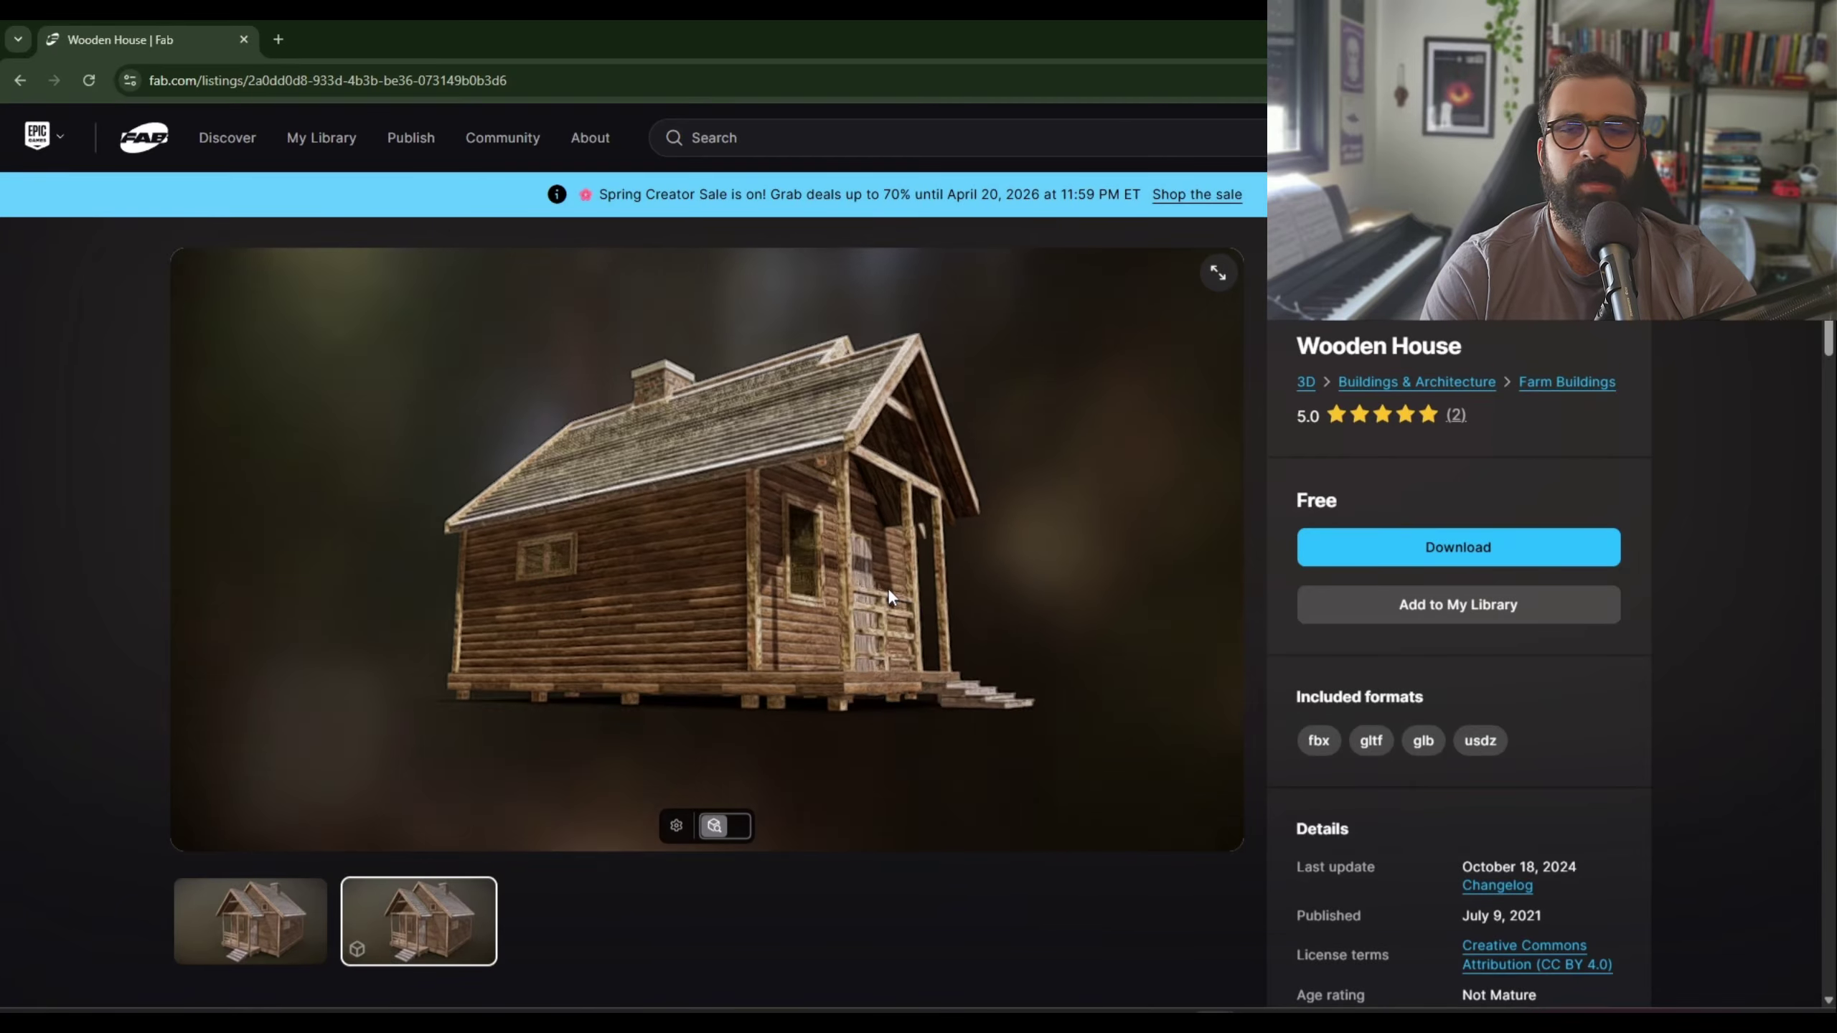
click(249, 920)
click(1486, 546)
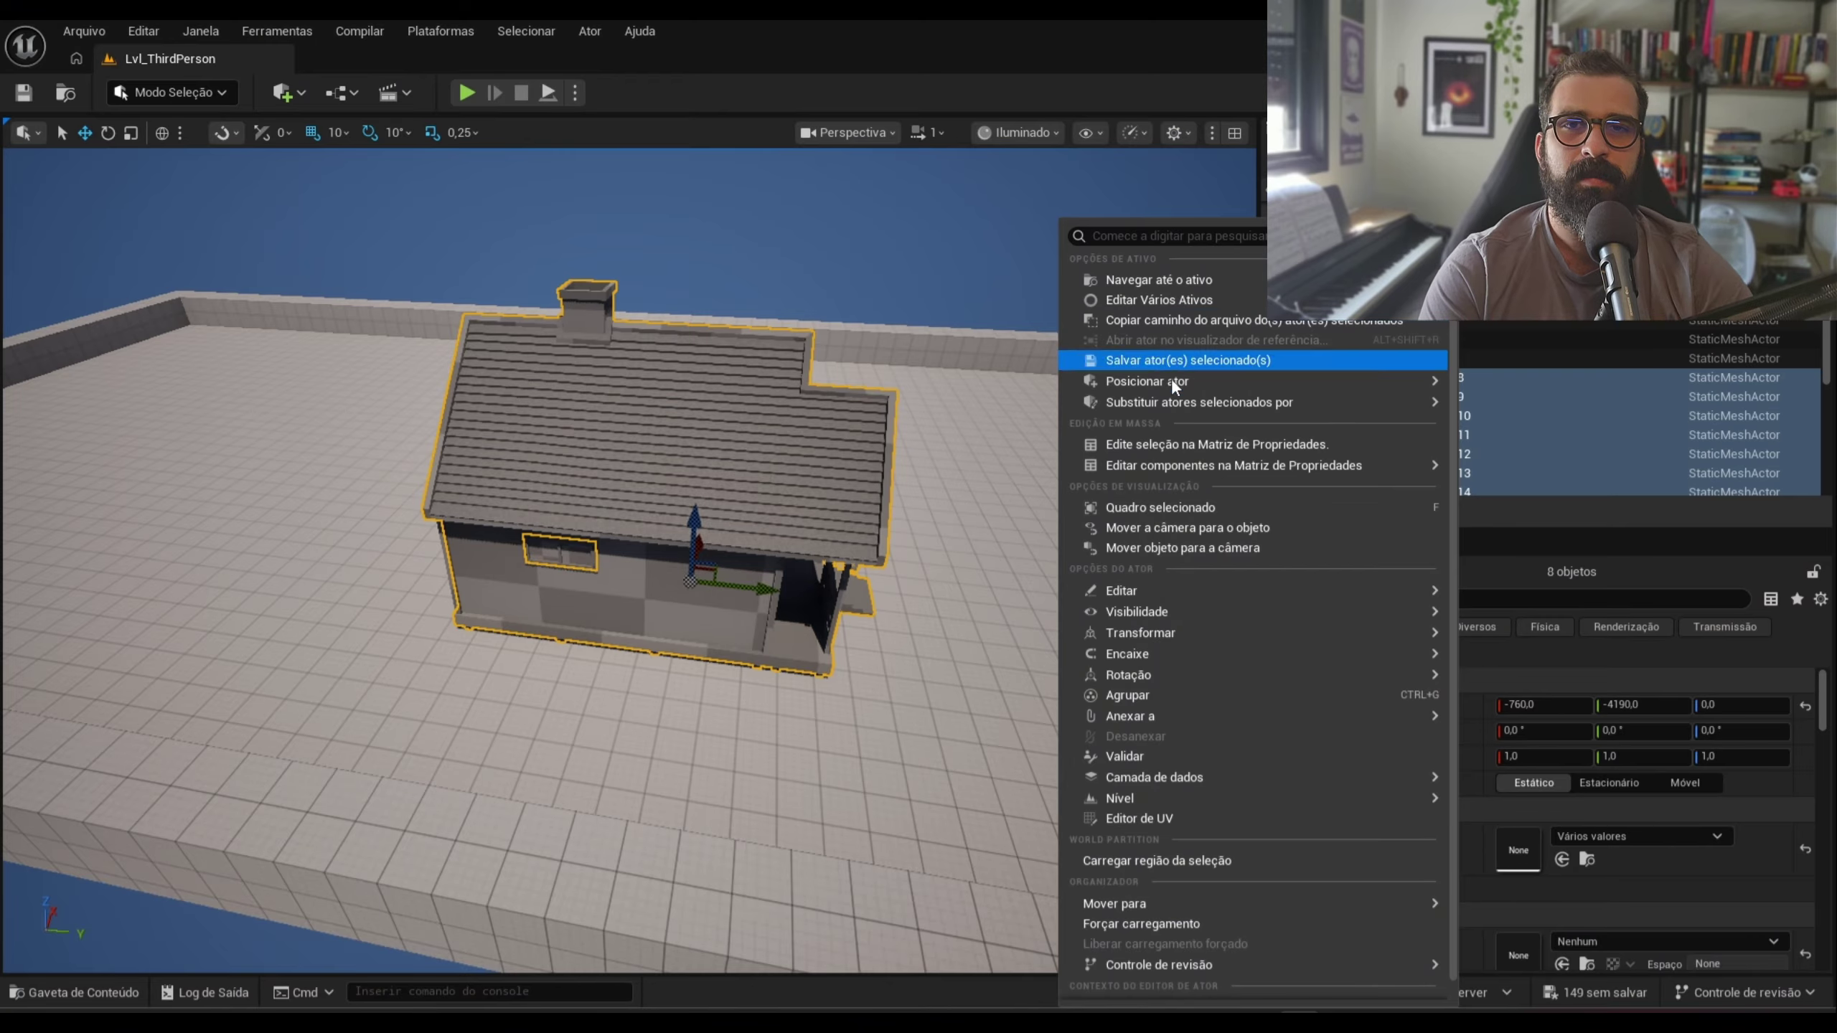
Group the eight selected building parts and move the group along X to 1140
mouse_move(1191, 640)
click(1504, 644)
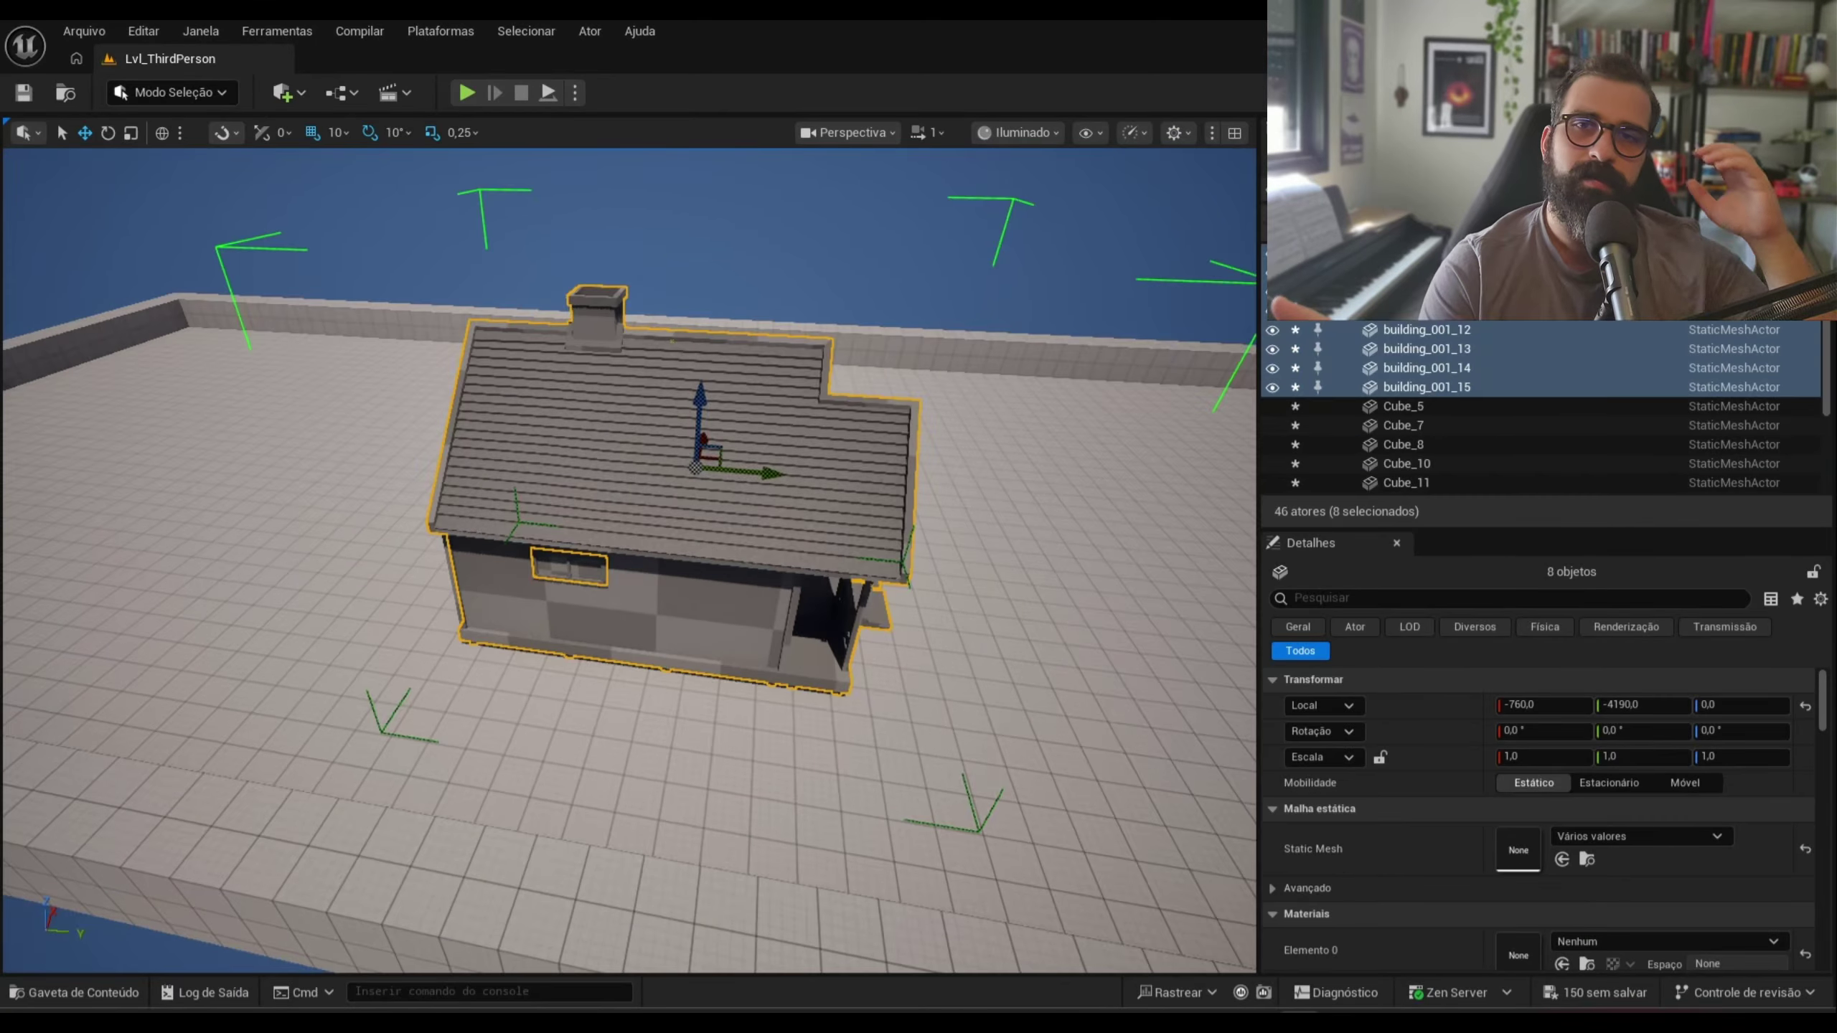
scroll(629, 506, down, 5)
right_drag(629, 506, 672, 507)
drag(676, 575, 1008, 470)
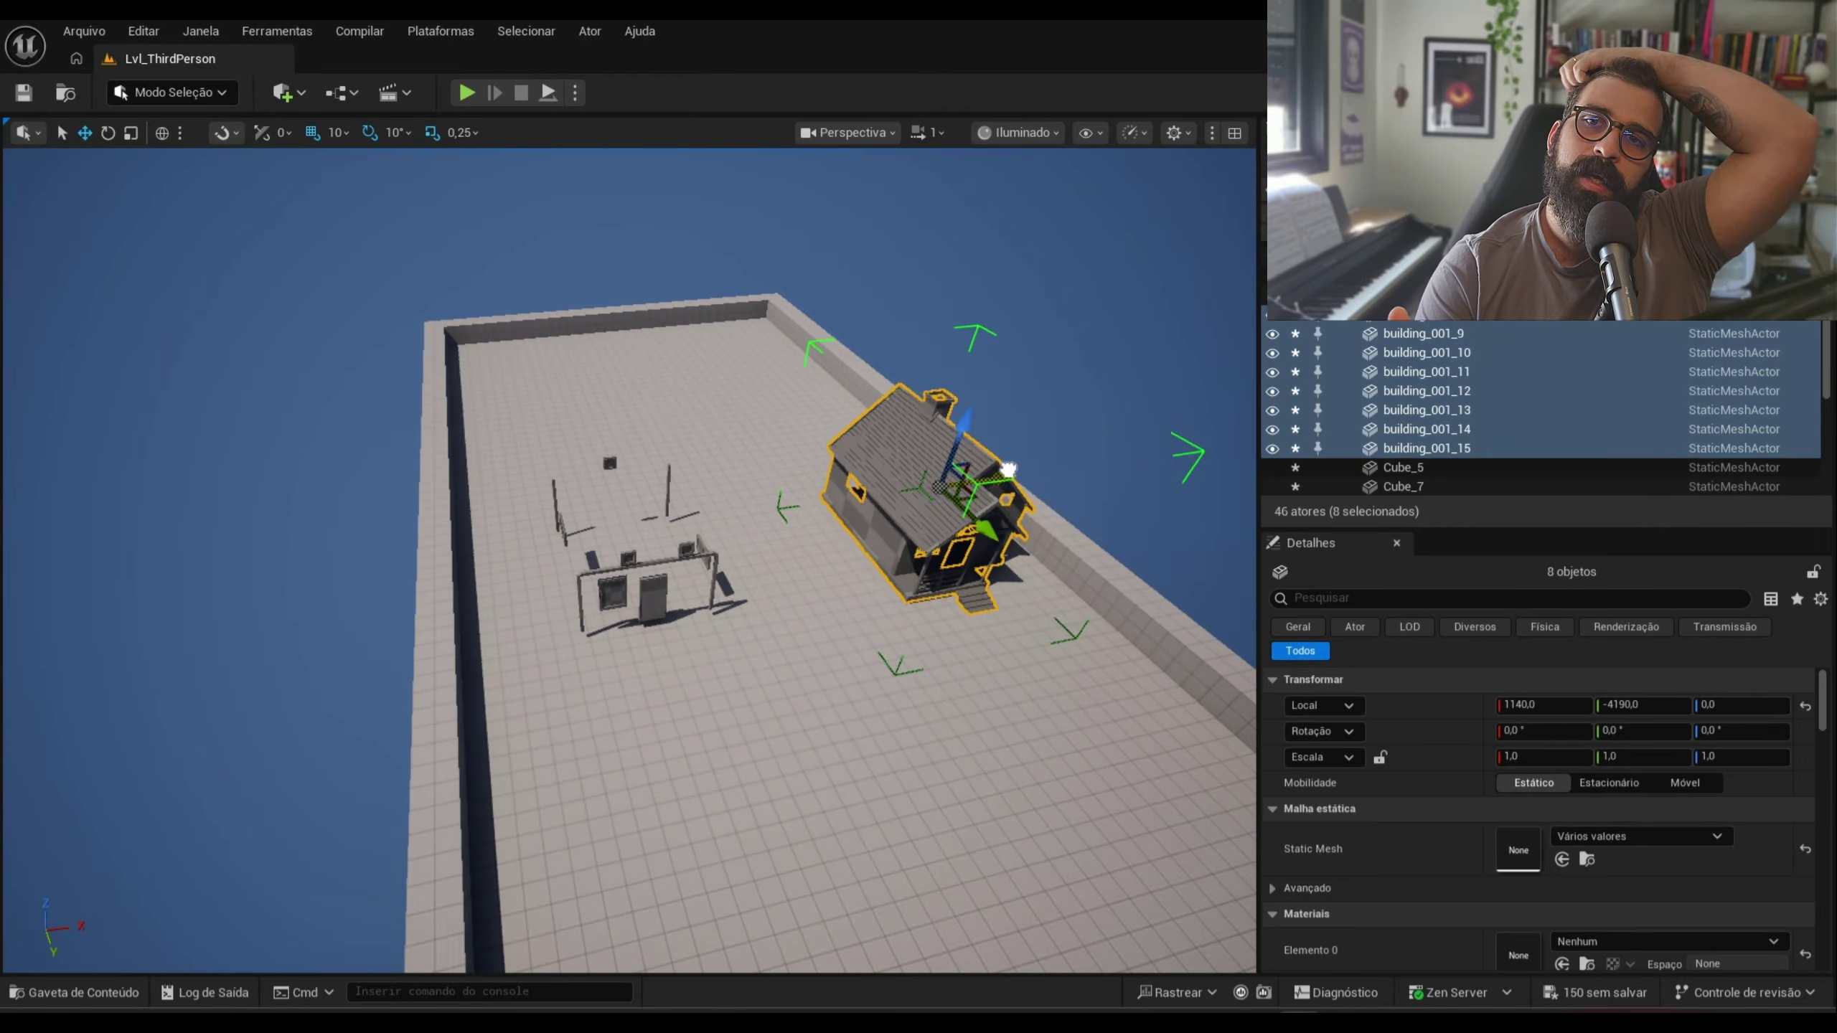
Group all 24 house parts, including the Cube pieces, and move the whole house to X 1260
click(1434, 348)
right_click(1434, 348)
click(1312, 703)
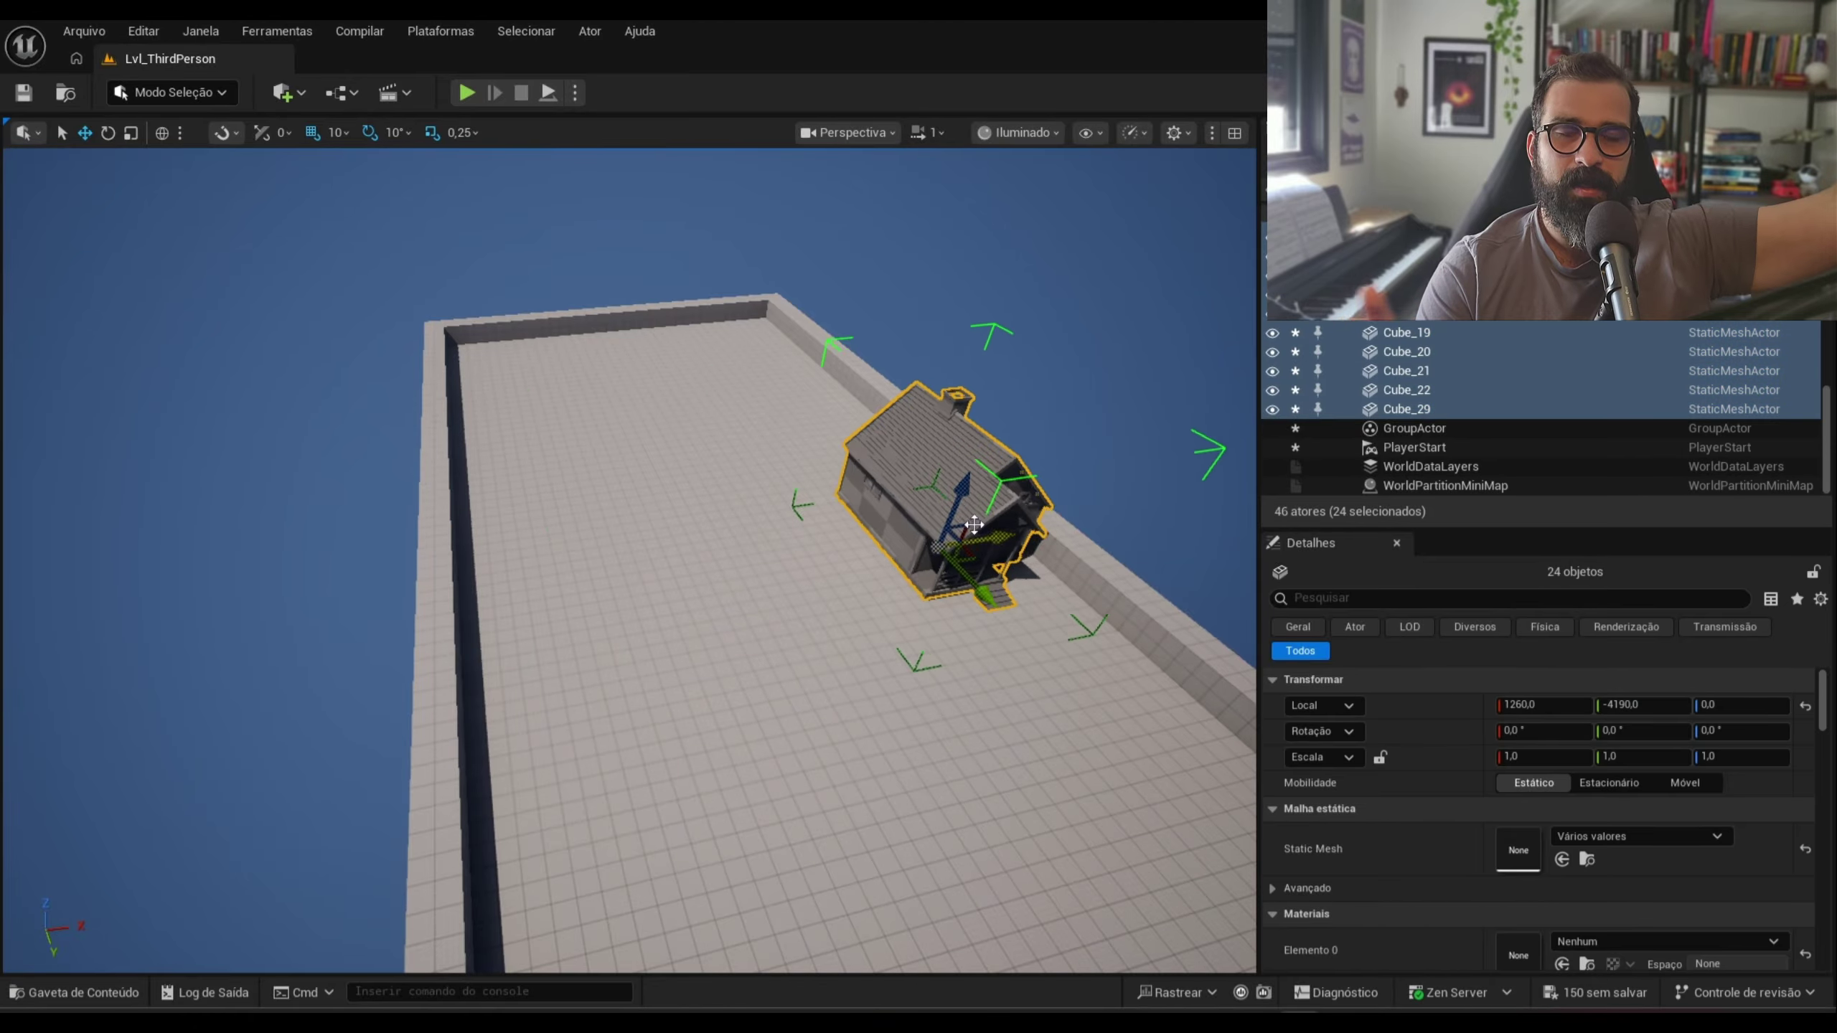
click(1612, 704)
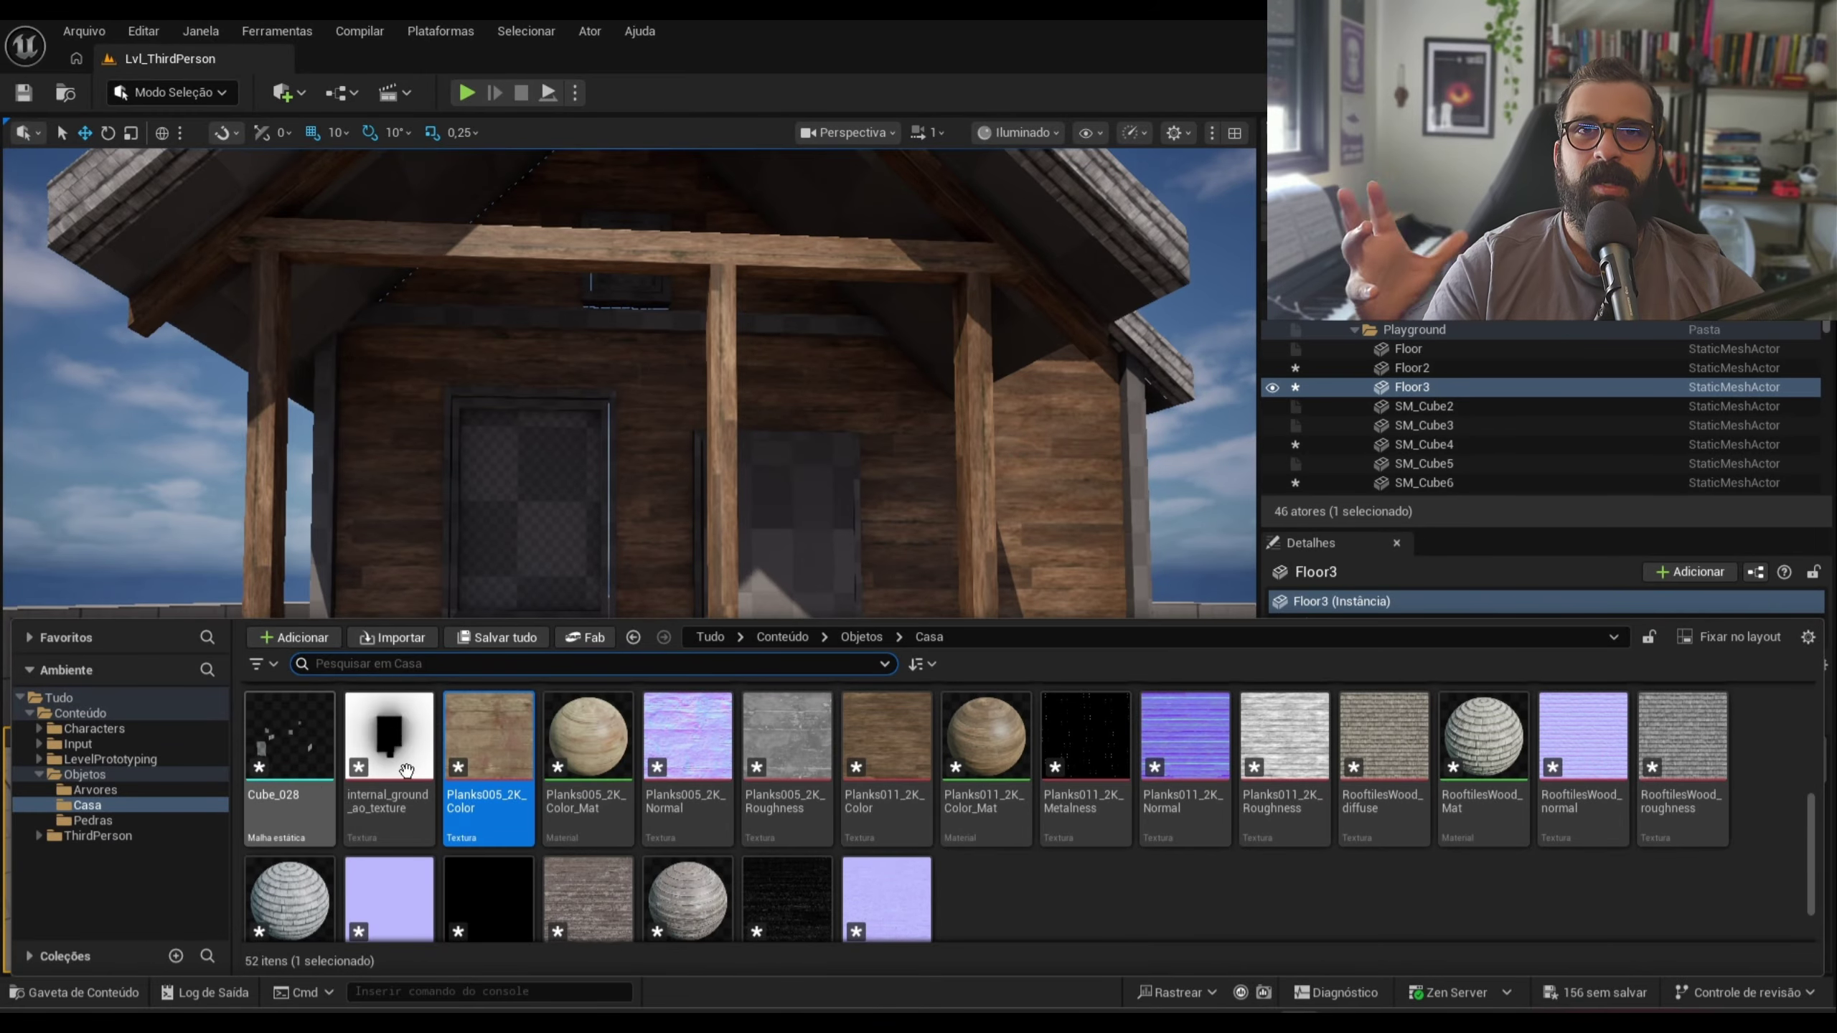
Apply the Planks011_2K_Metalness texture from the Casa folder to the house's front door
scroll(1387, 895, up, 5)
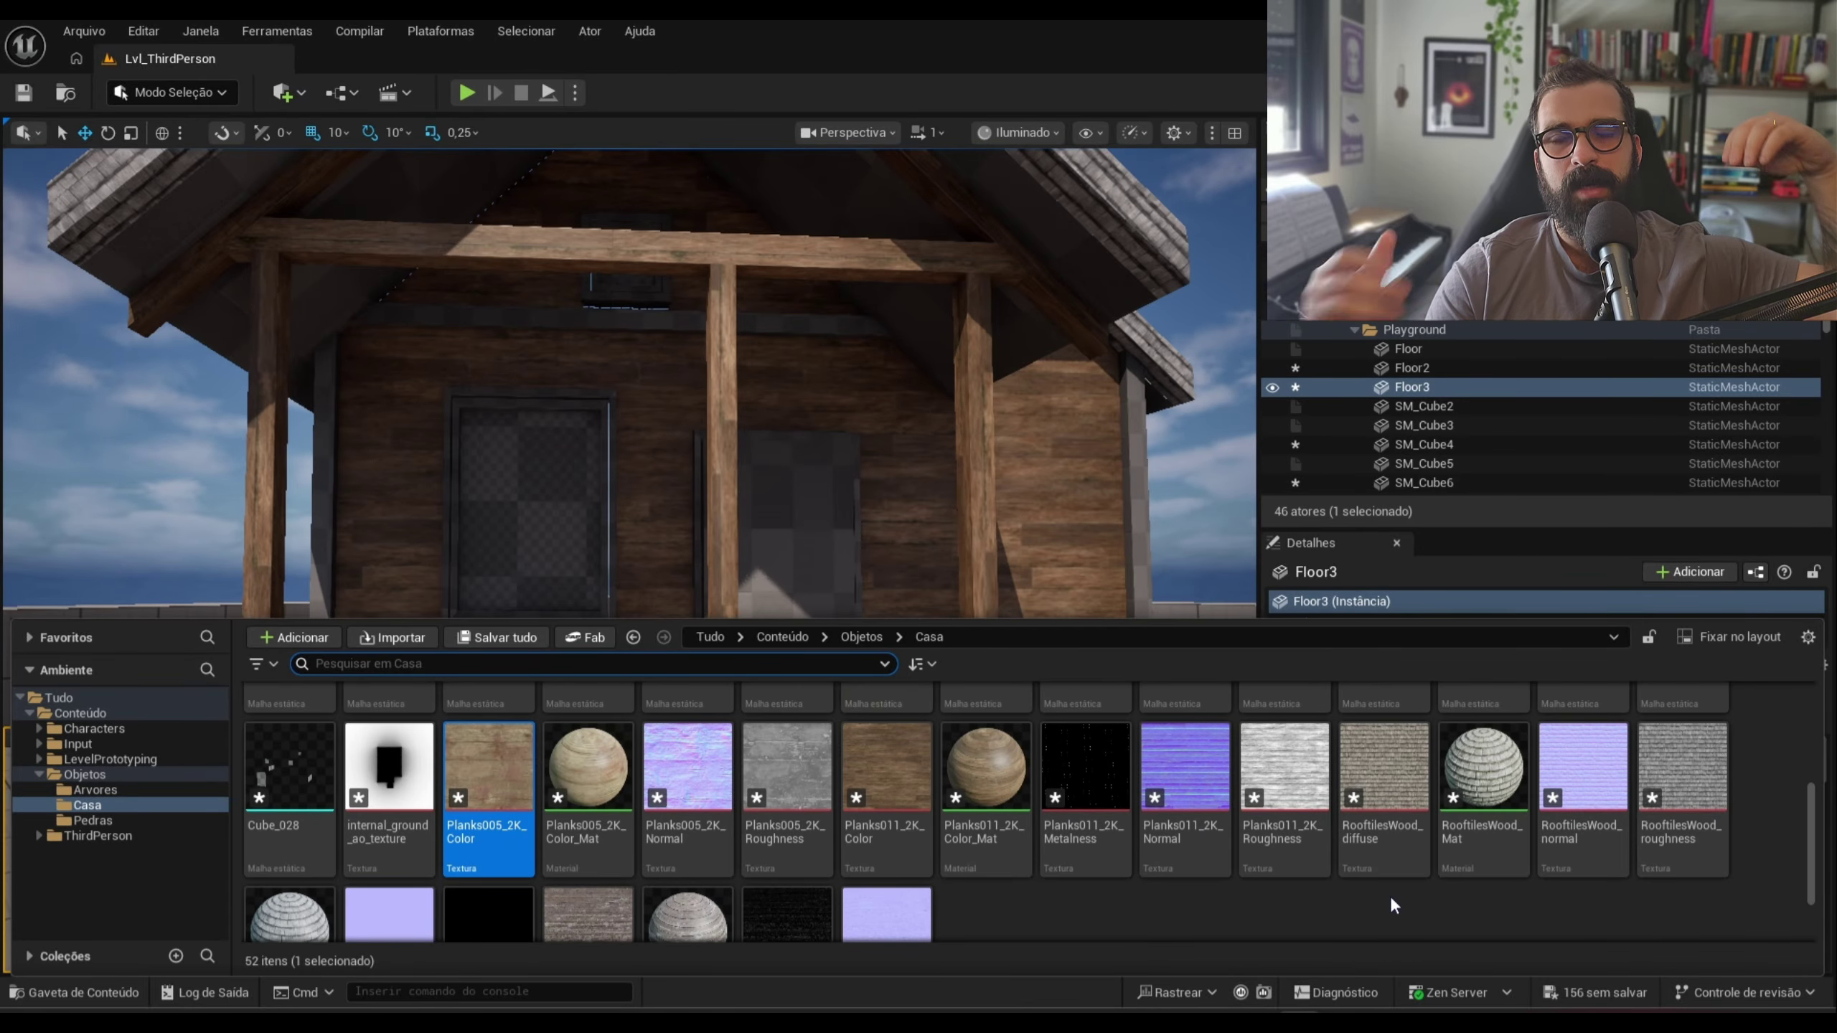
scroll(1387, 895, up, 1)
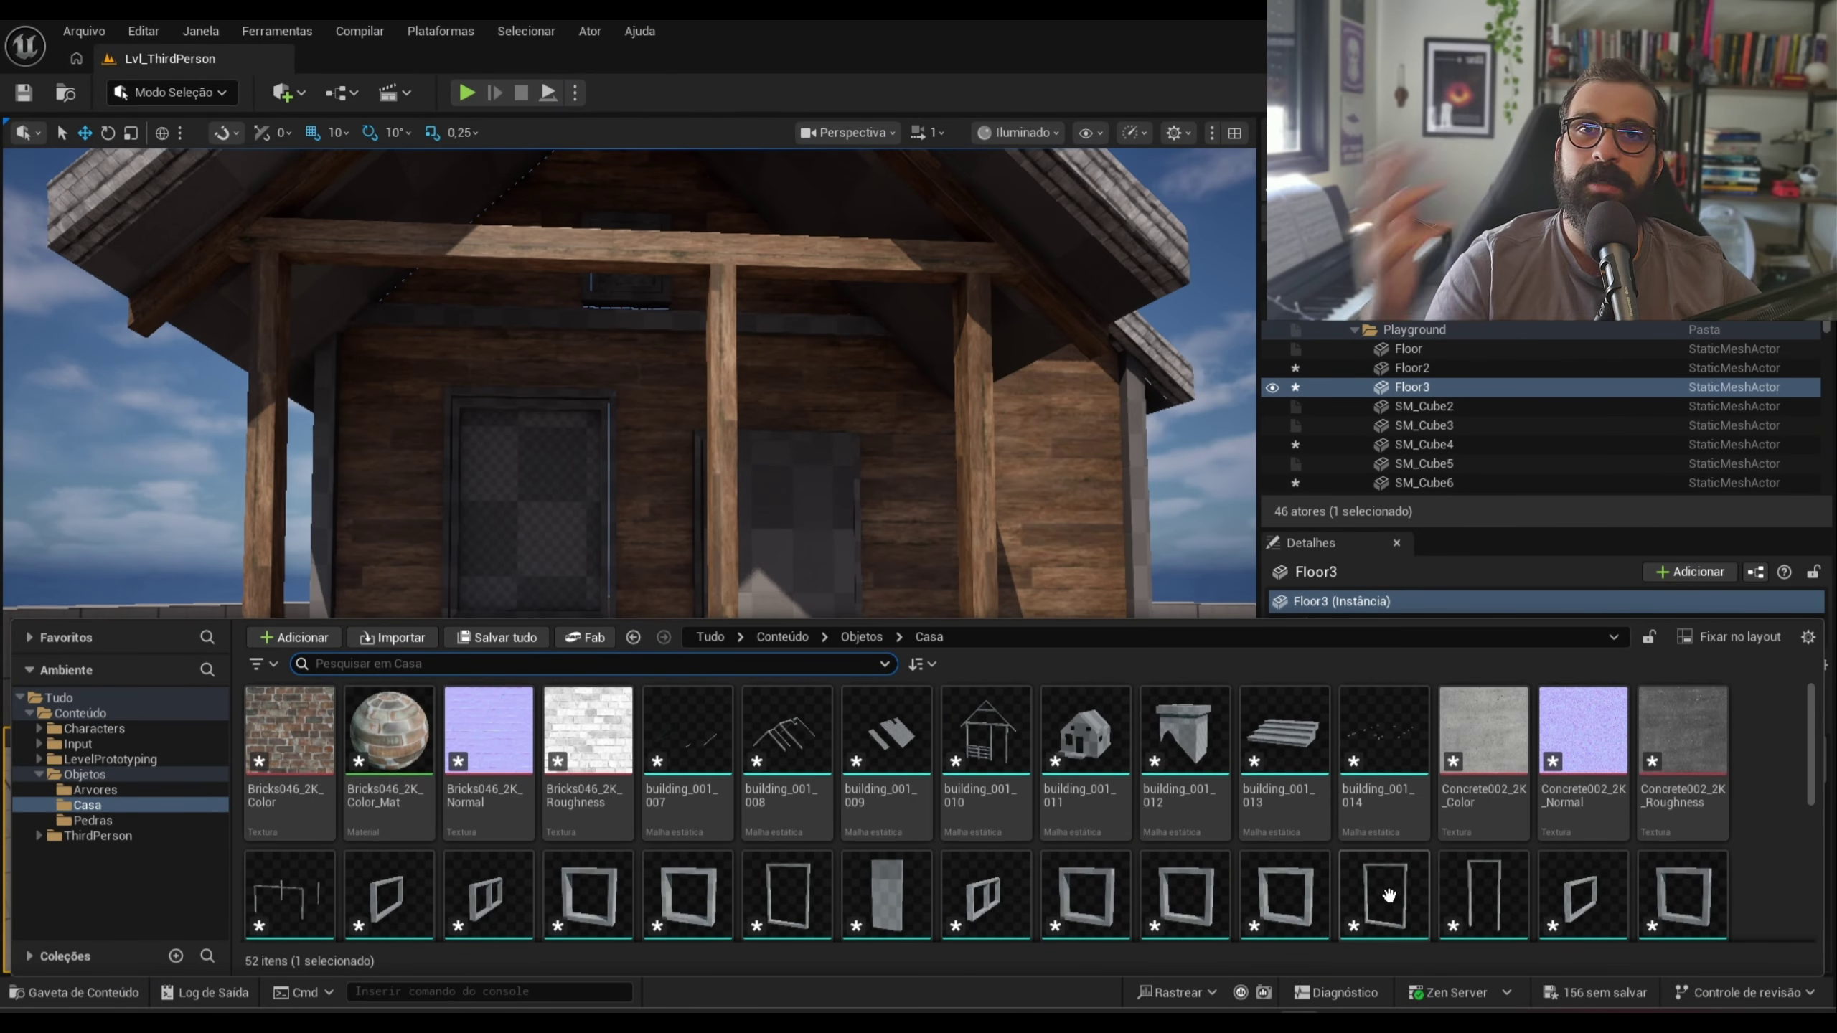
scroll(1387, 895, down, 5)
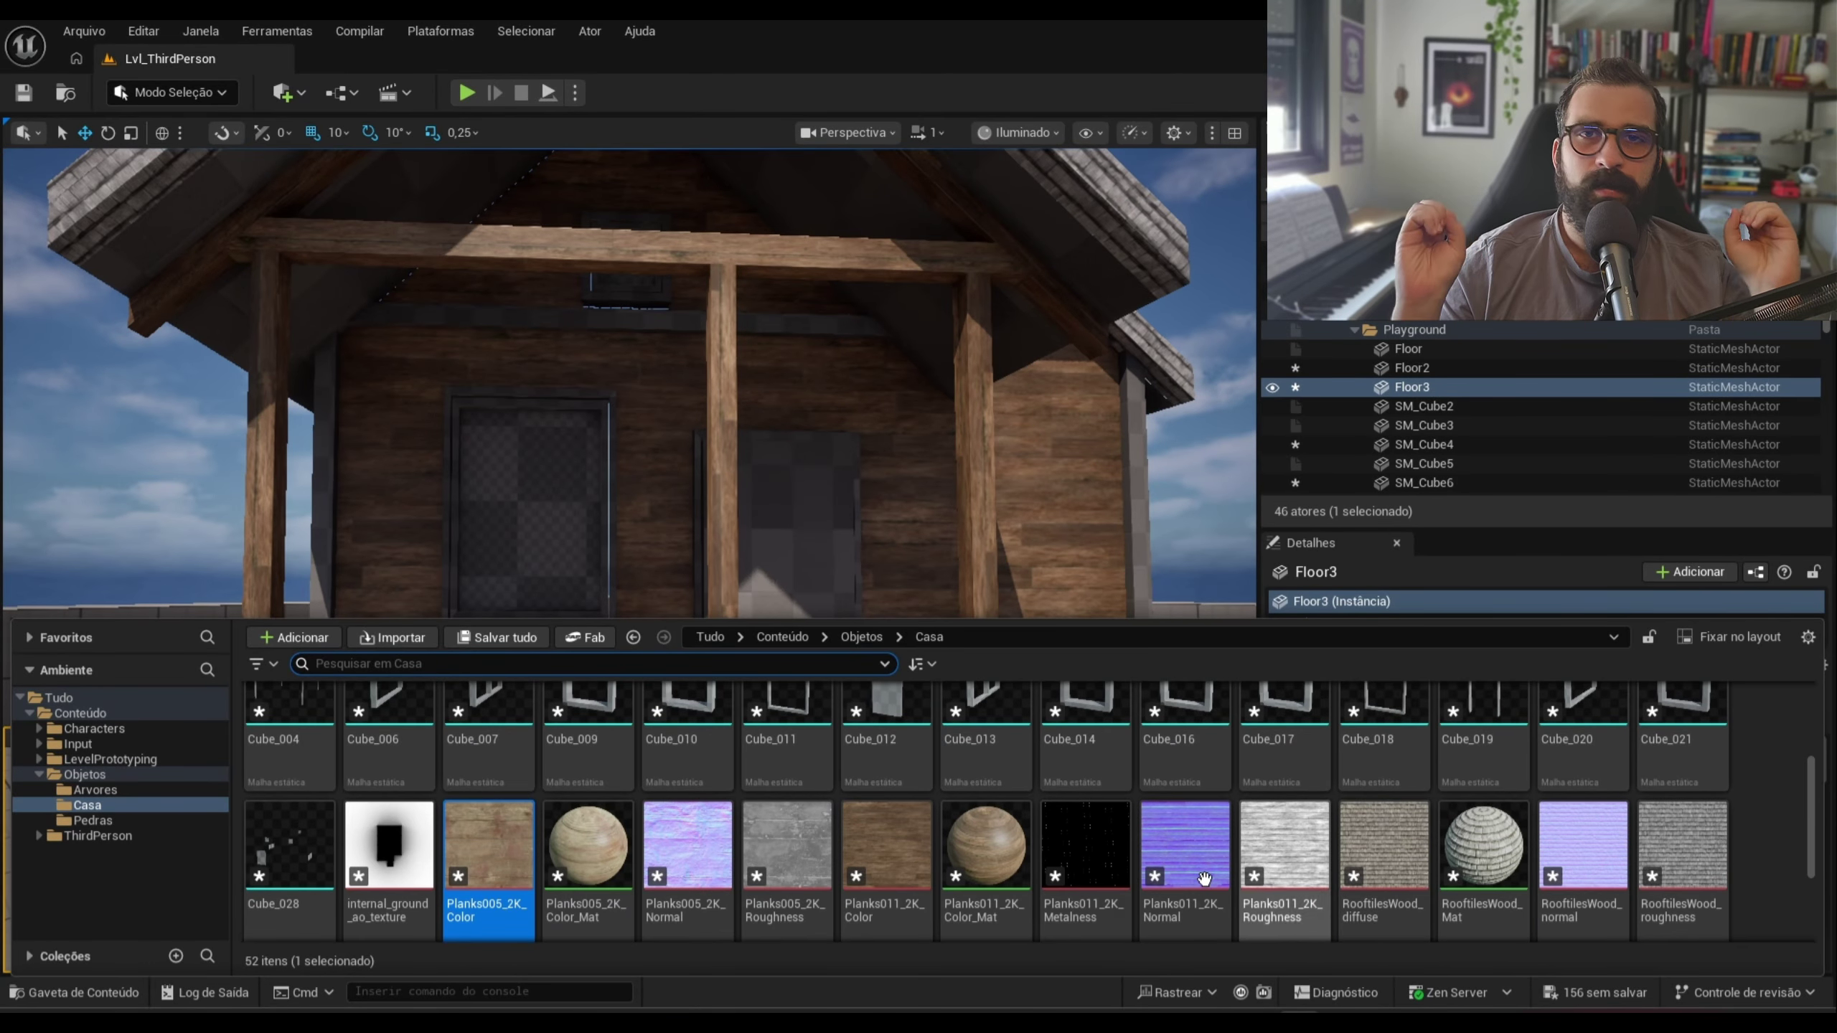
drag(1086, 844, 785, 552)
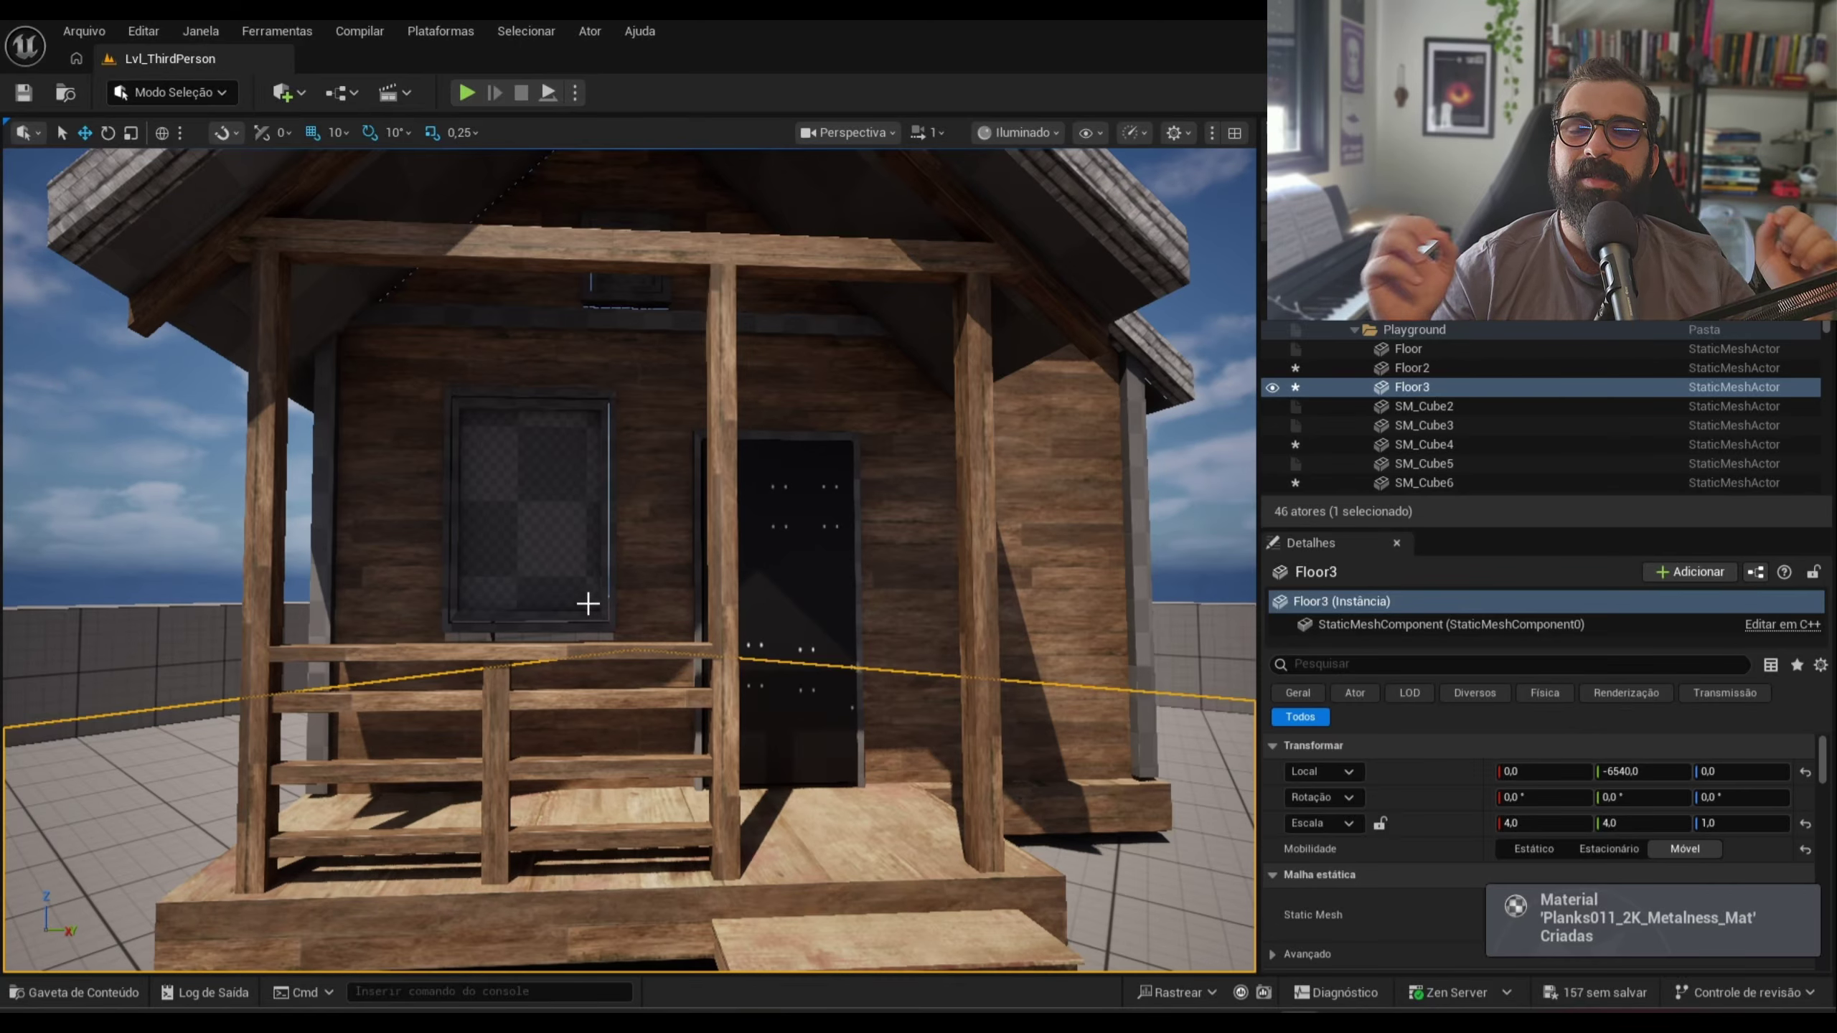
Create a material named M_CrownMerged in the textures folder inside Arvores
click(137, 995)
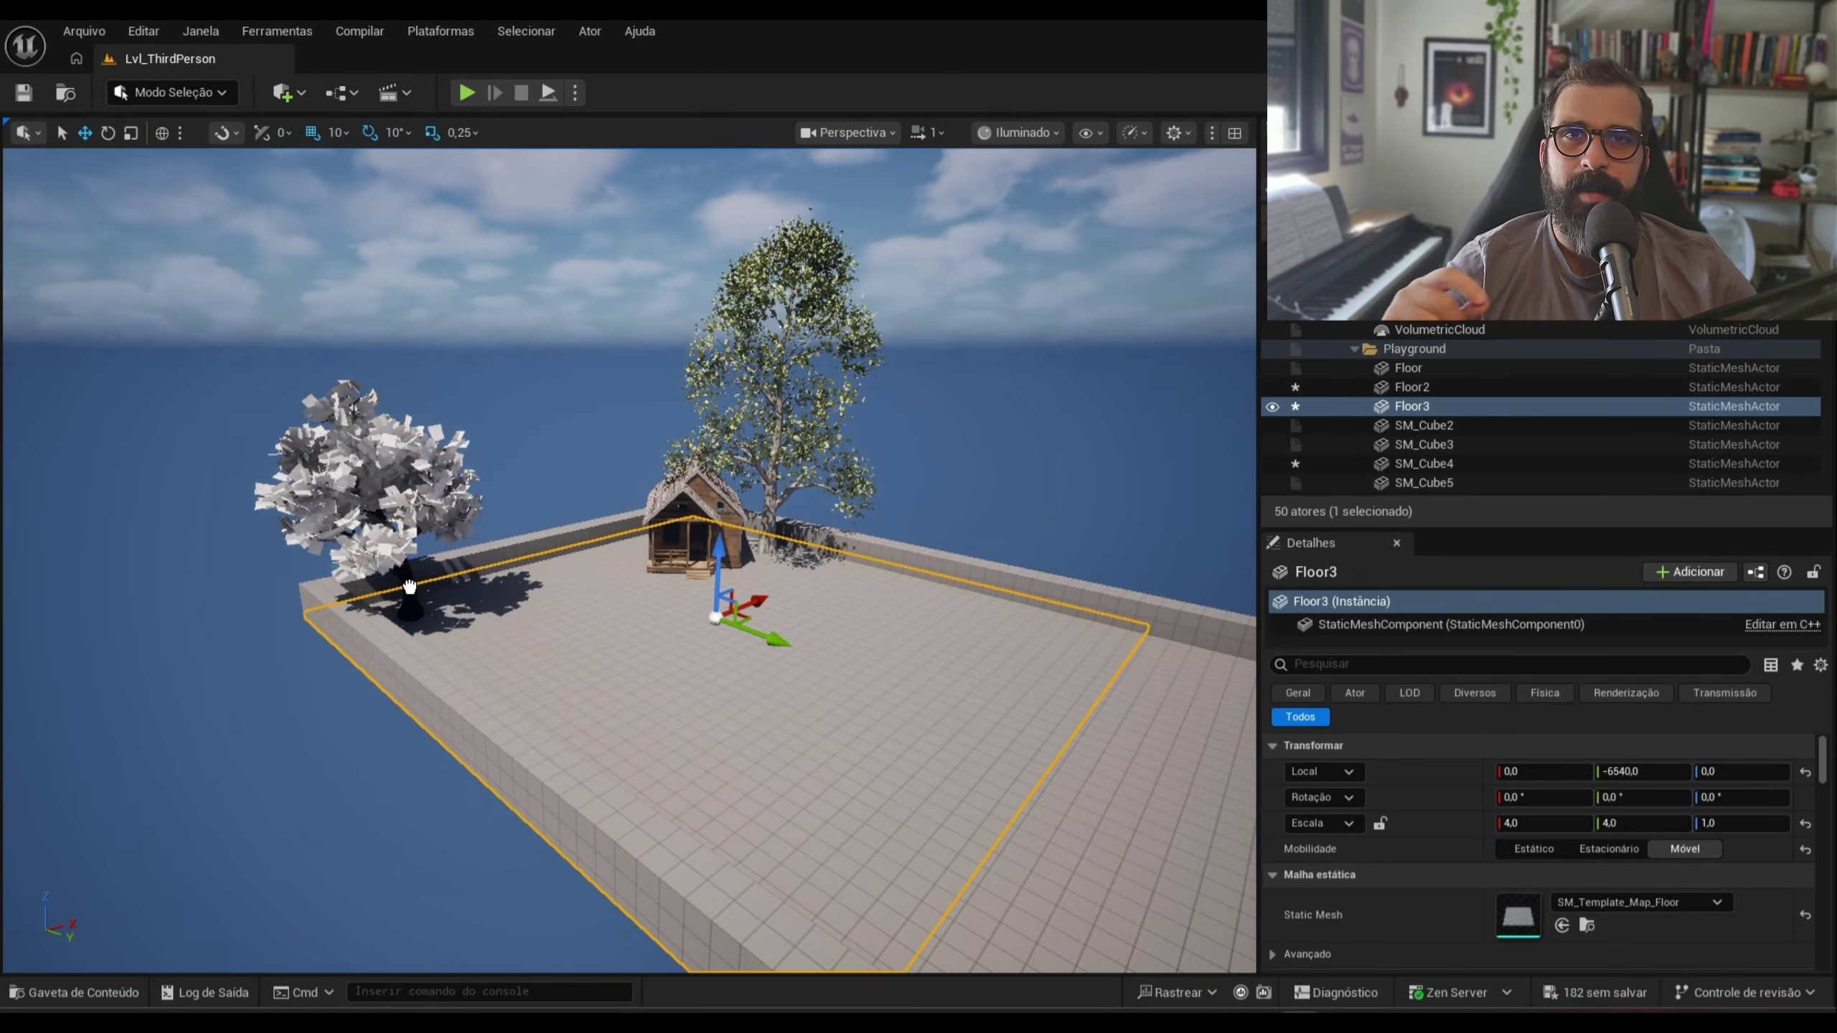
click(639, 705)
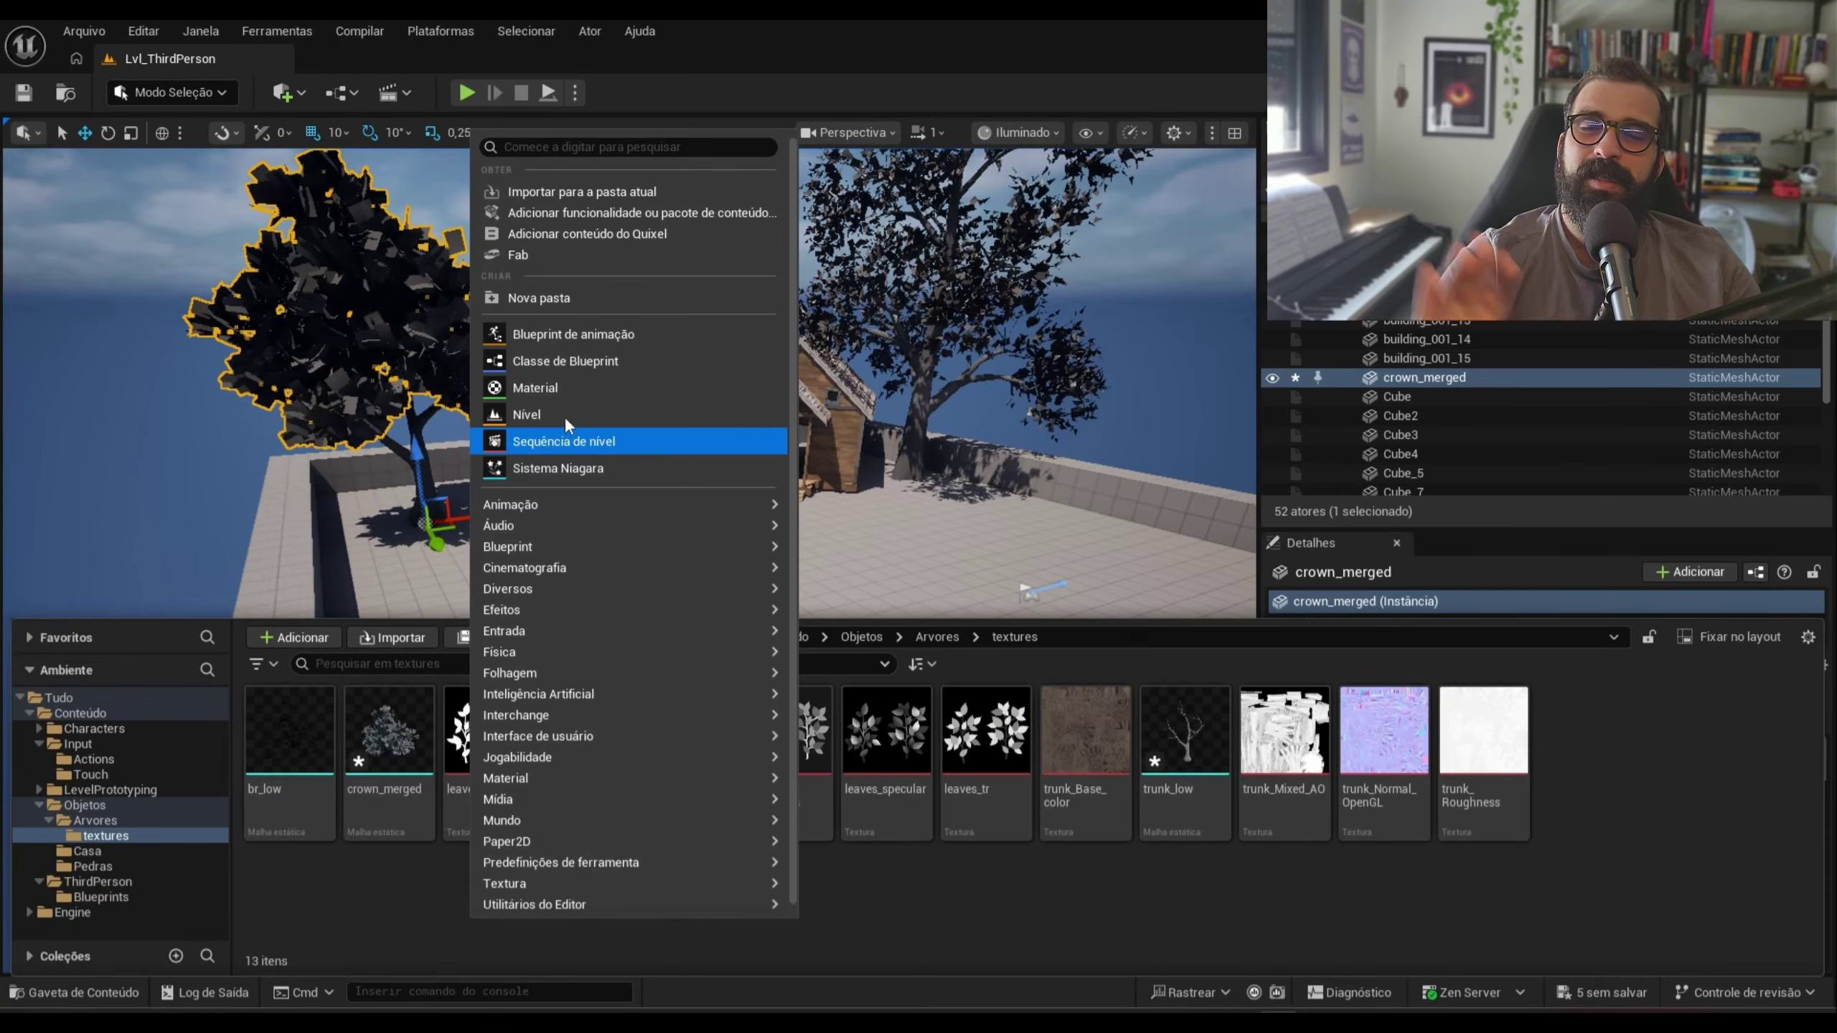
click(566, 389)
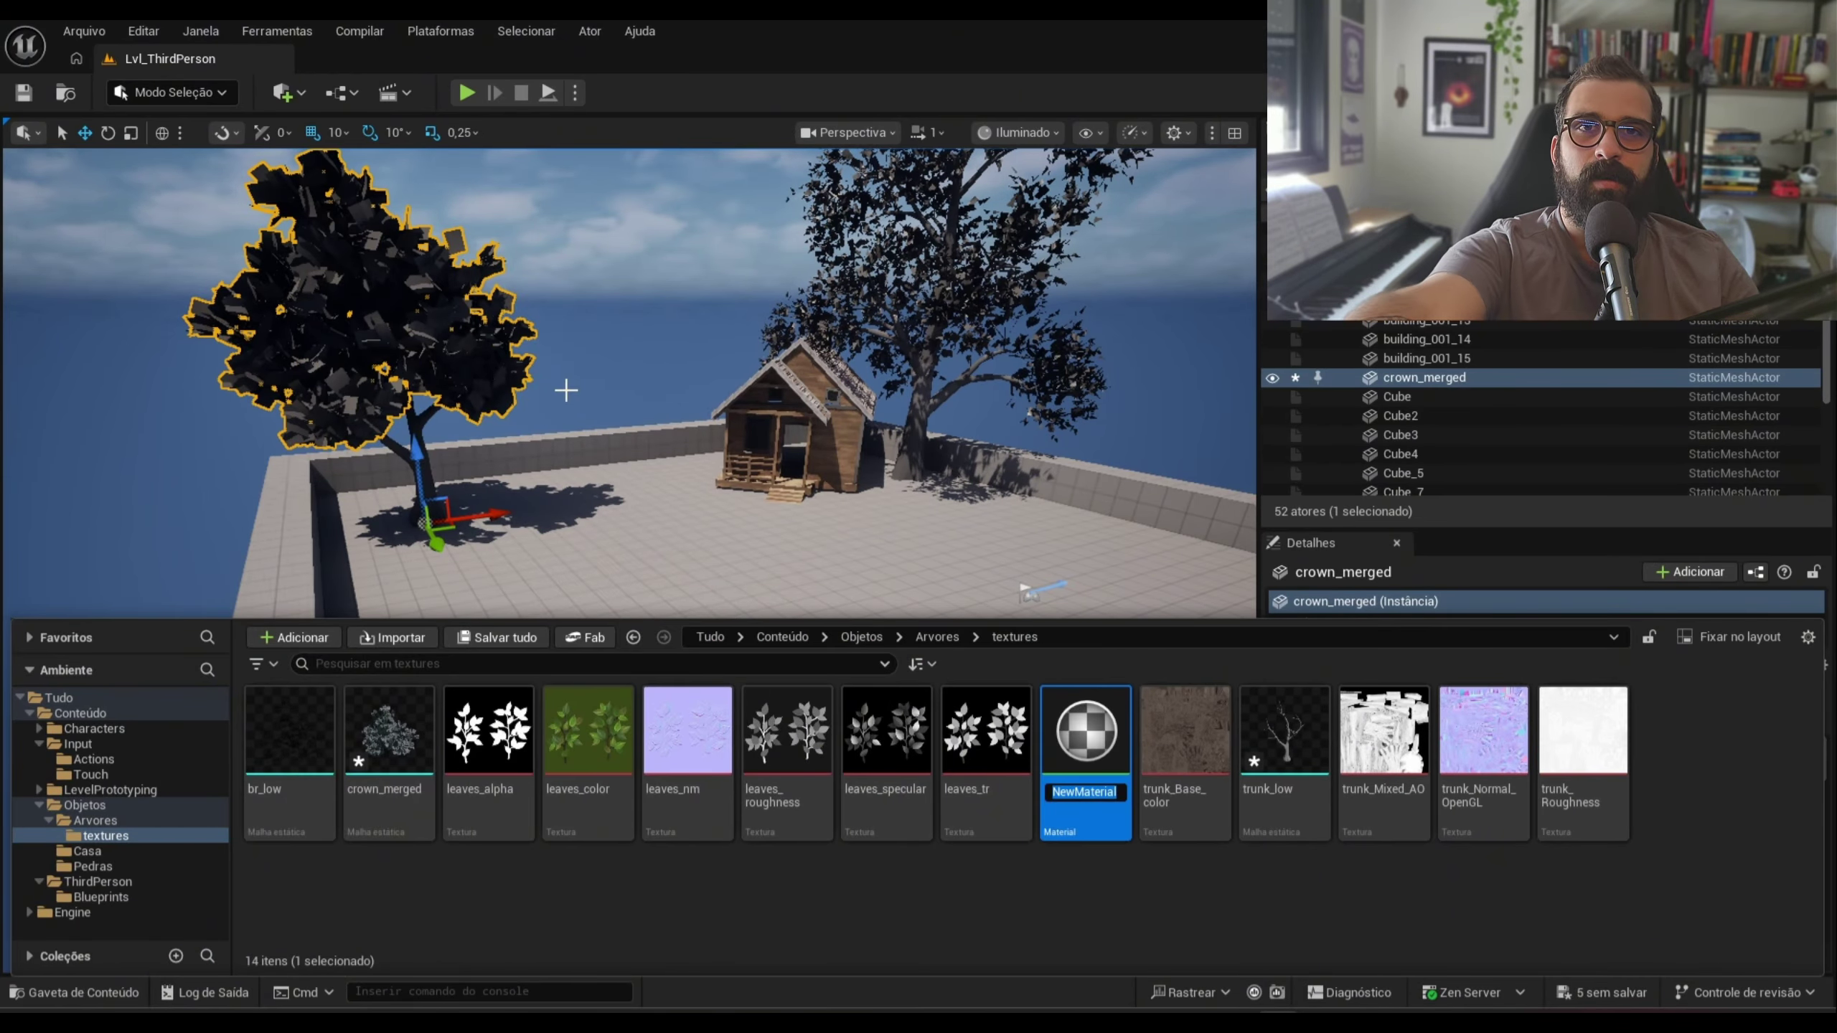
text(M_Cro)
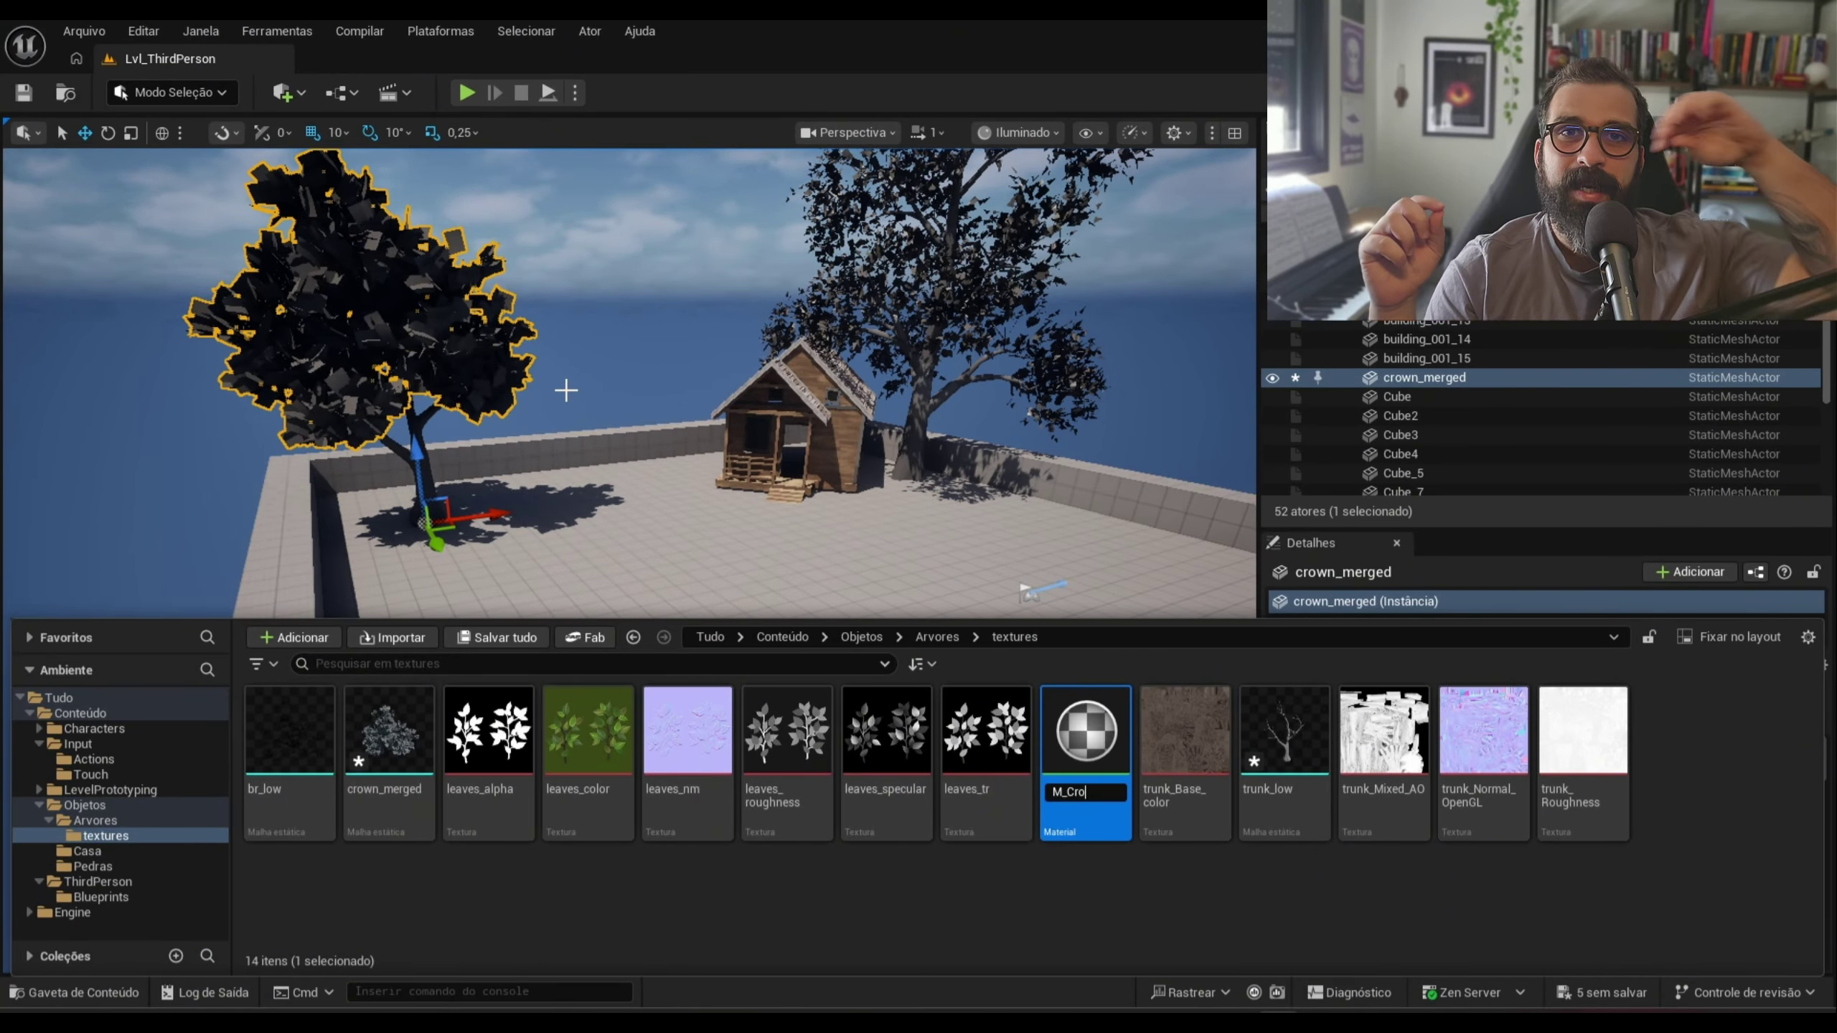
text(wnMerged)
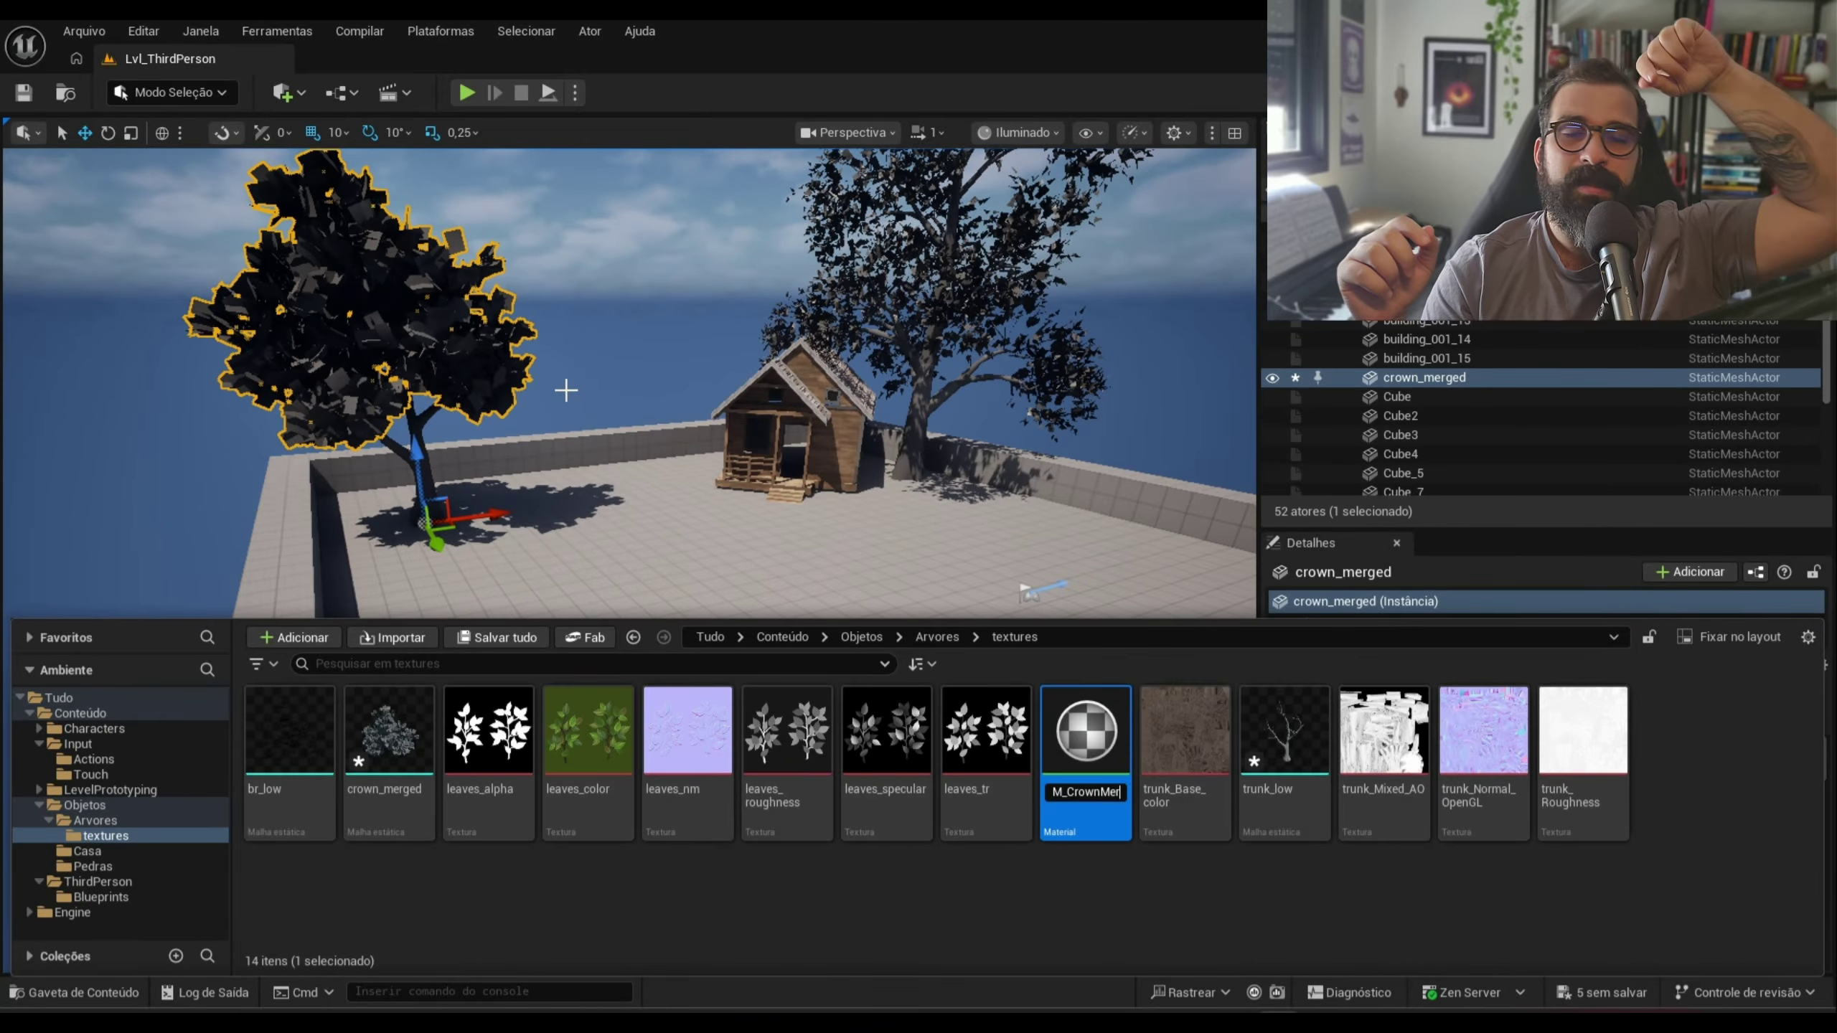
key(Return)
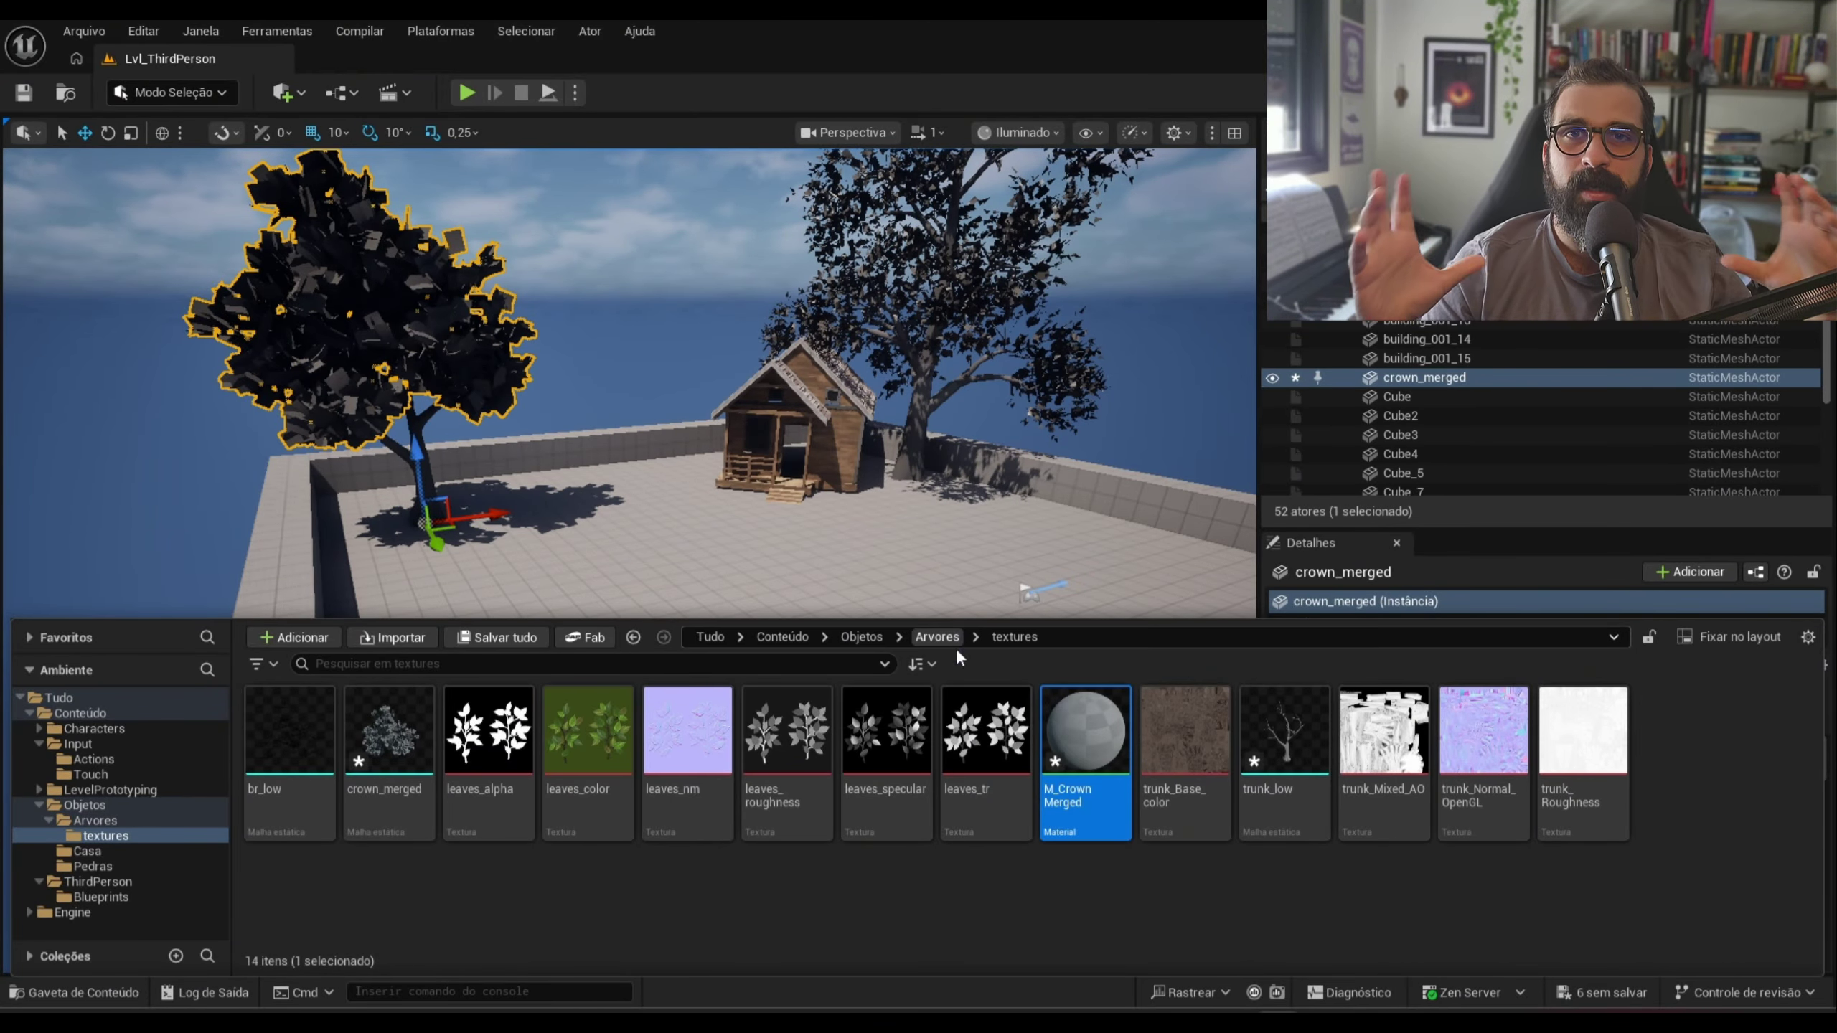
Open the M_CrownMerged material for editing and display the Arvores textures folder alongside its graph
double_click(1054, 735)
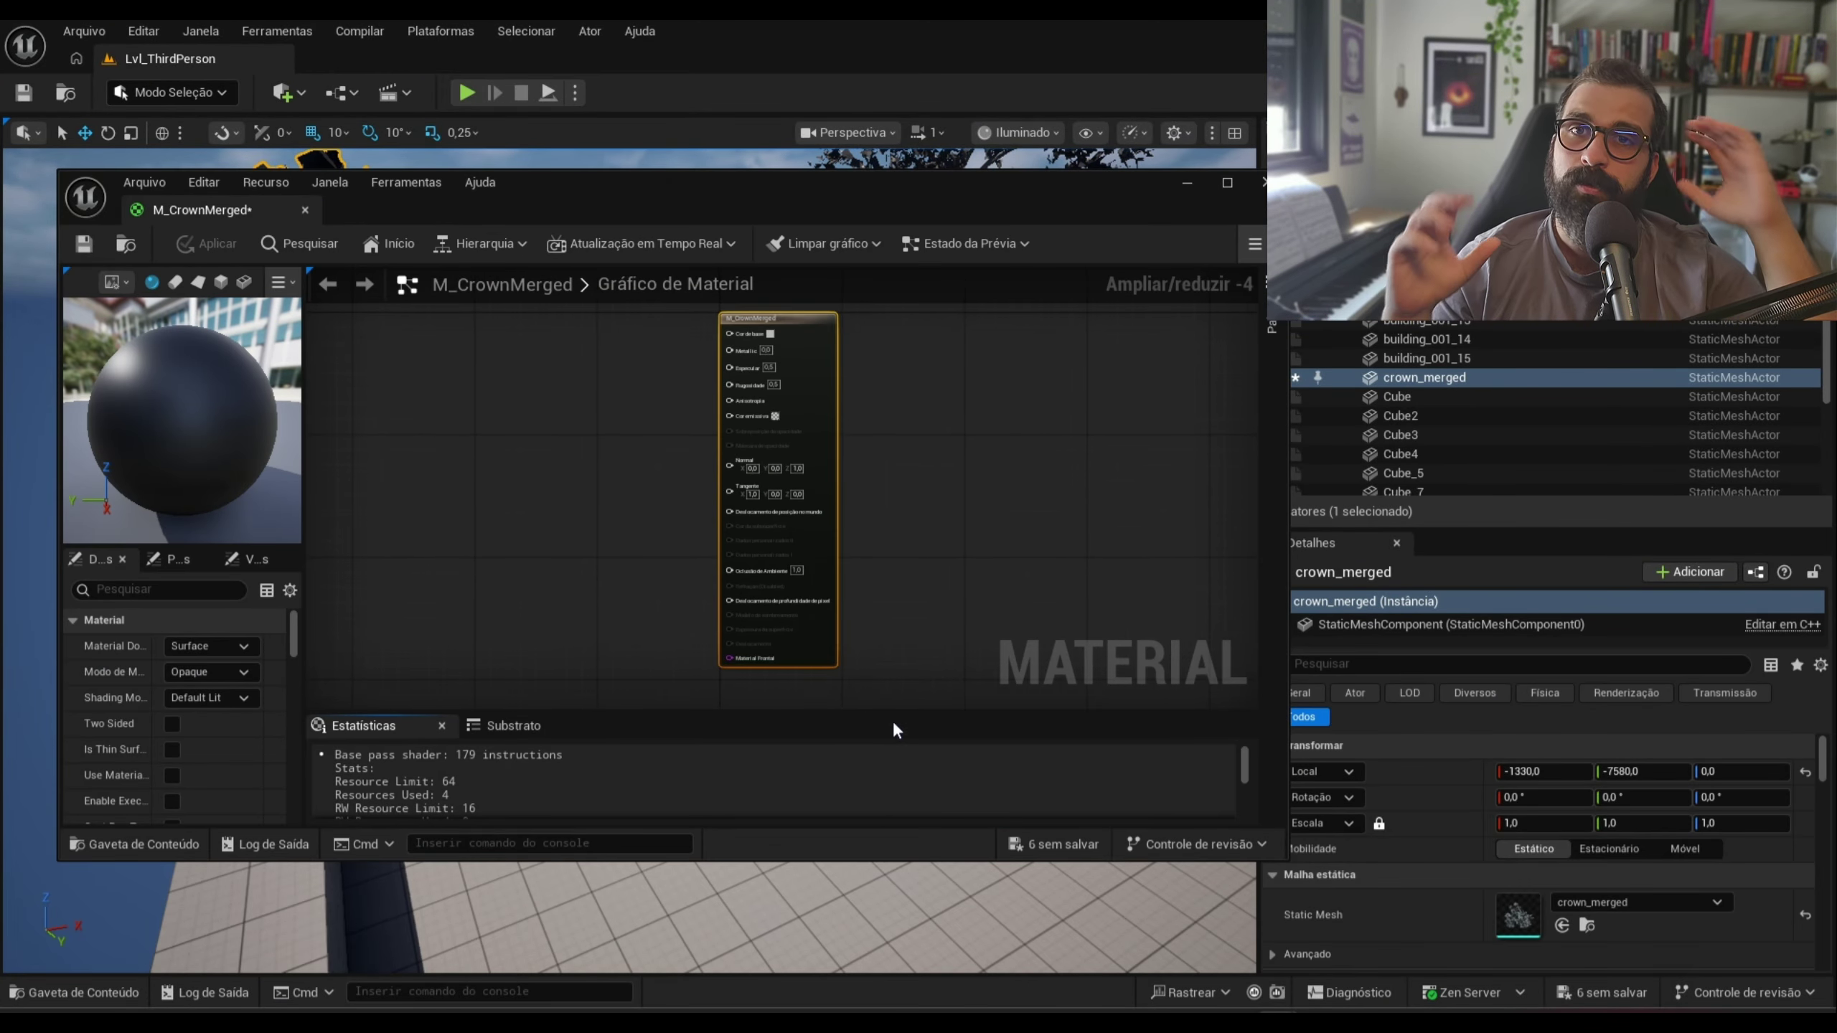
scroll(565, 373, up, 1)
key(ctrl+space)
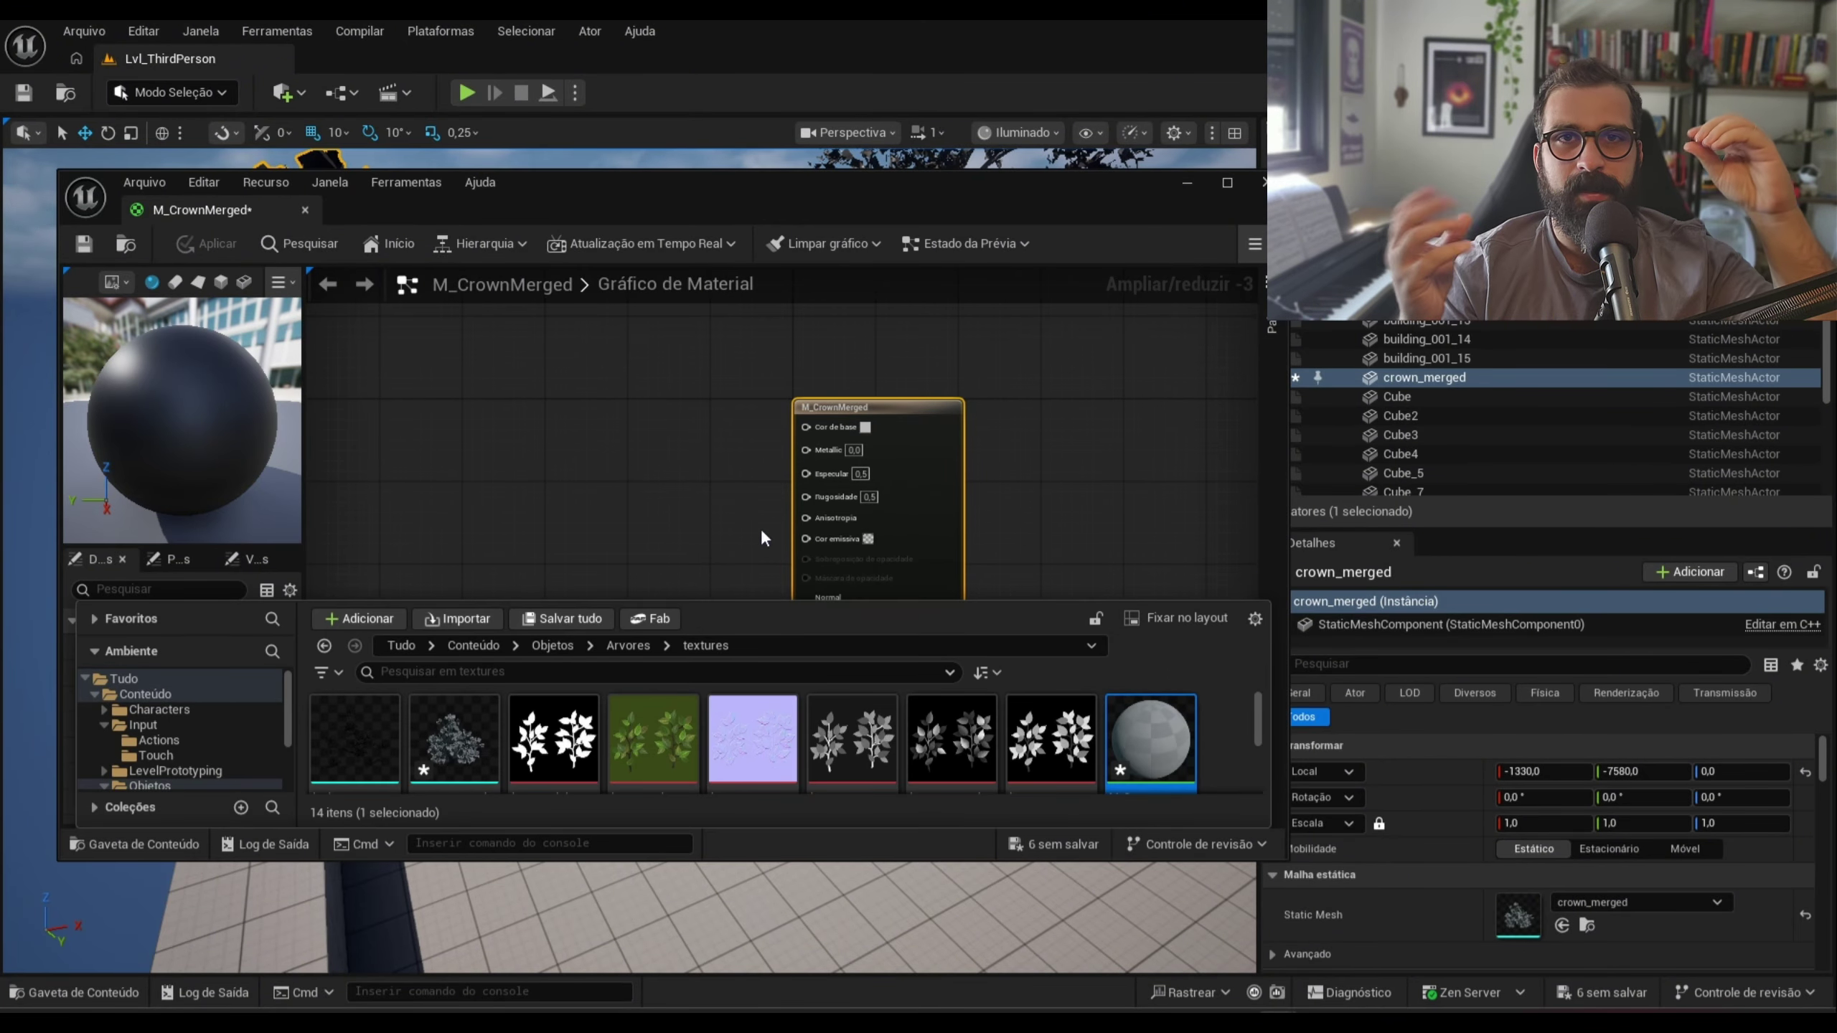
right_drag(488, 548, 547, 476)
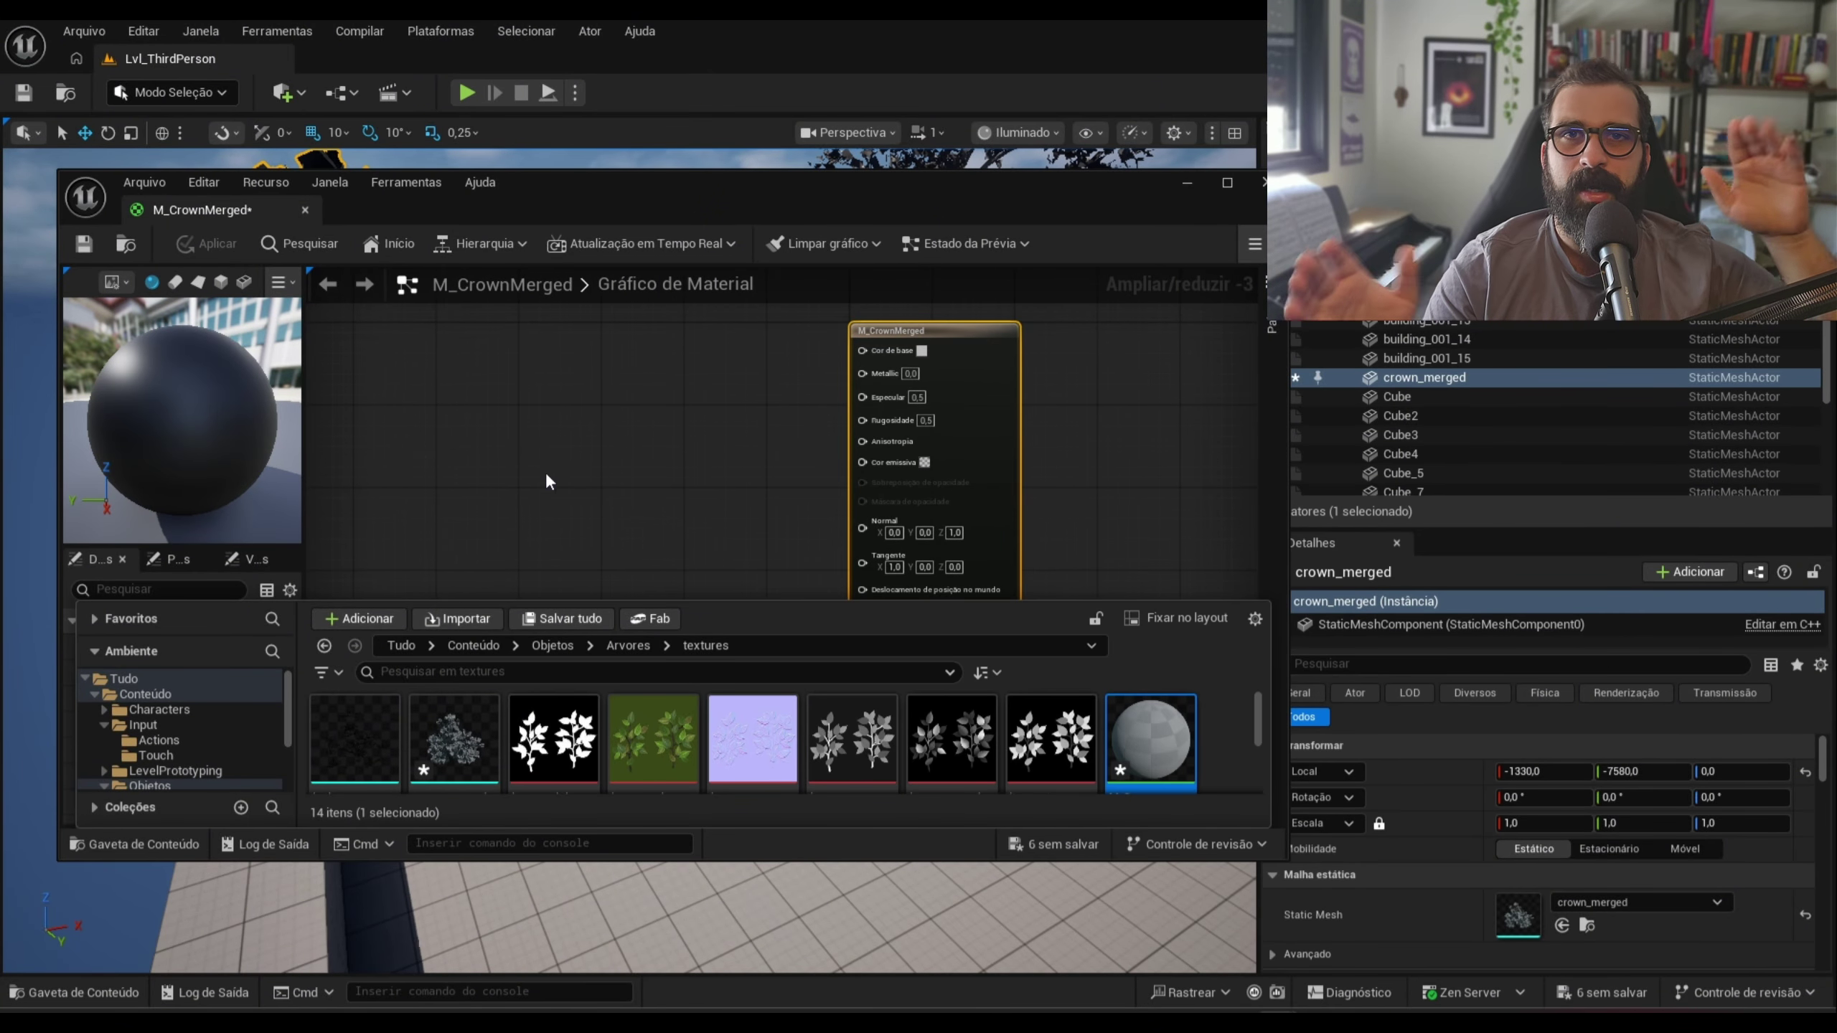
mouse_move(372, 746)
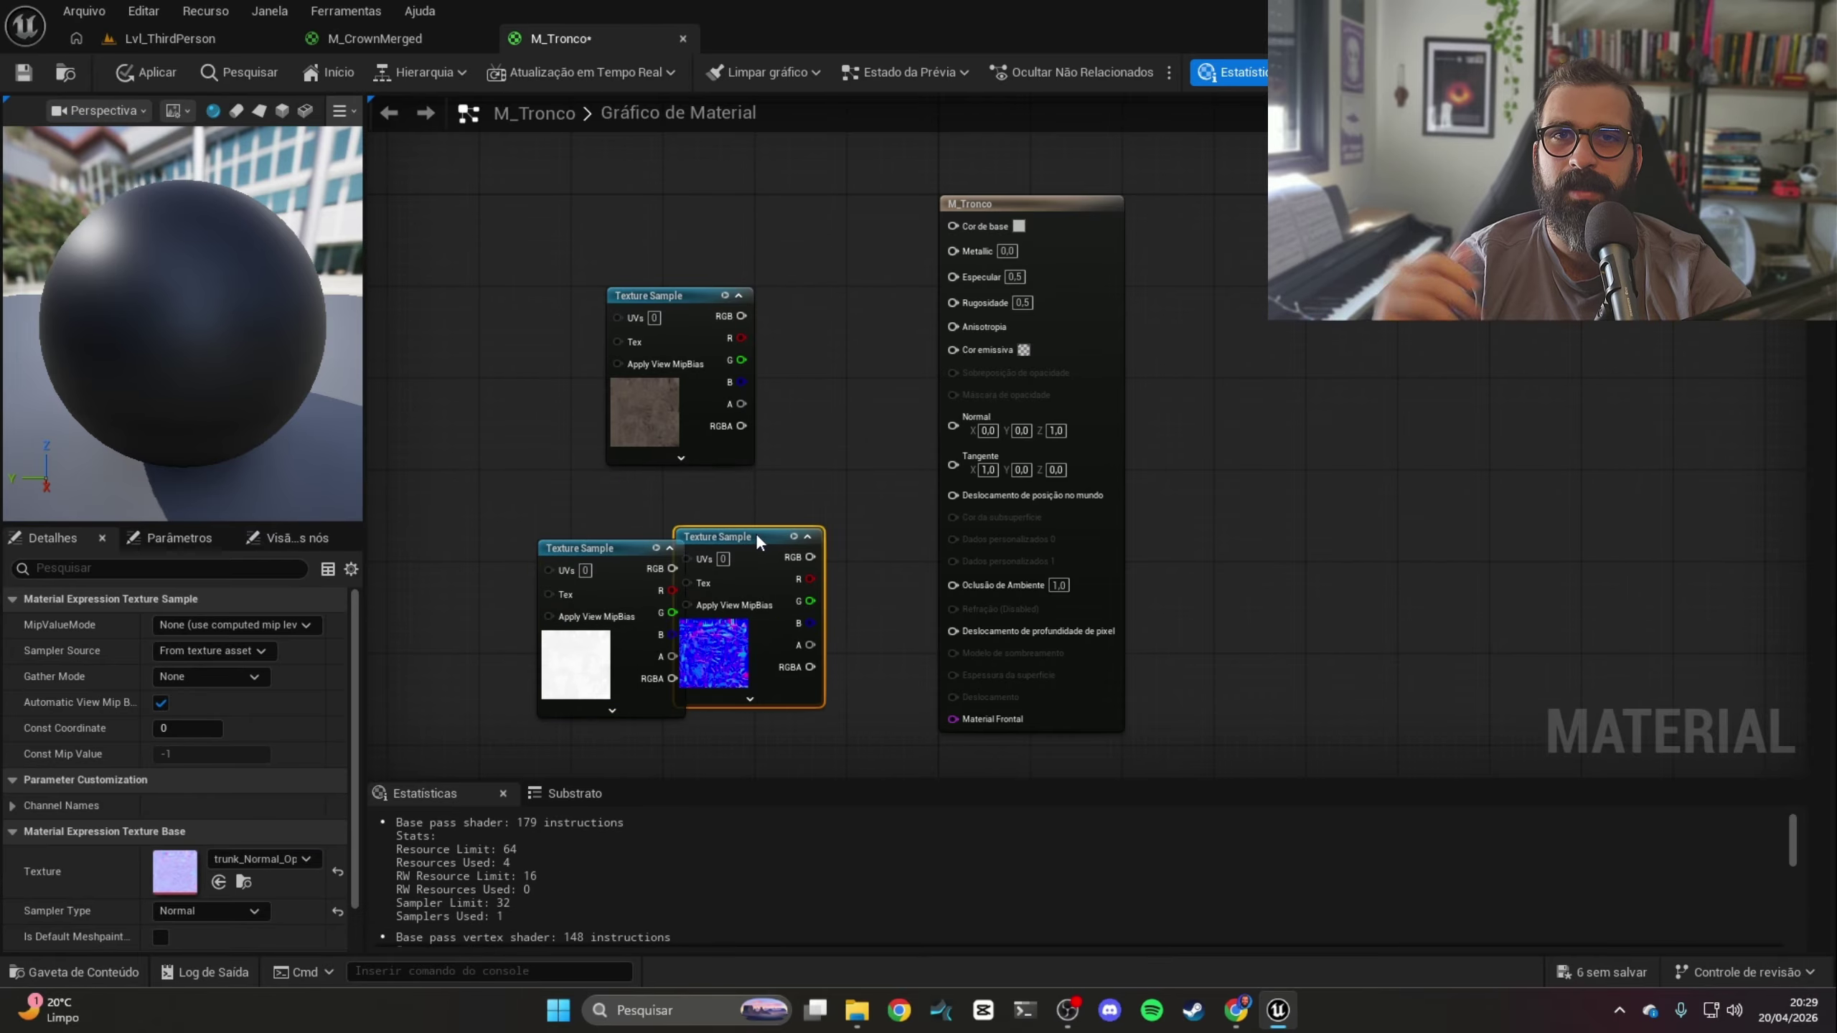
Arrange the three trunk texture samples in M_Tronco and connect them to its base color, roughness and normal inputs
drag(755, 532, 669, 264)
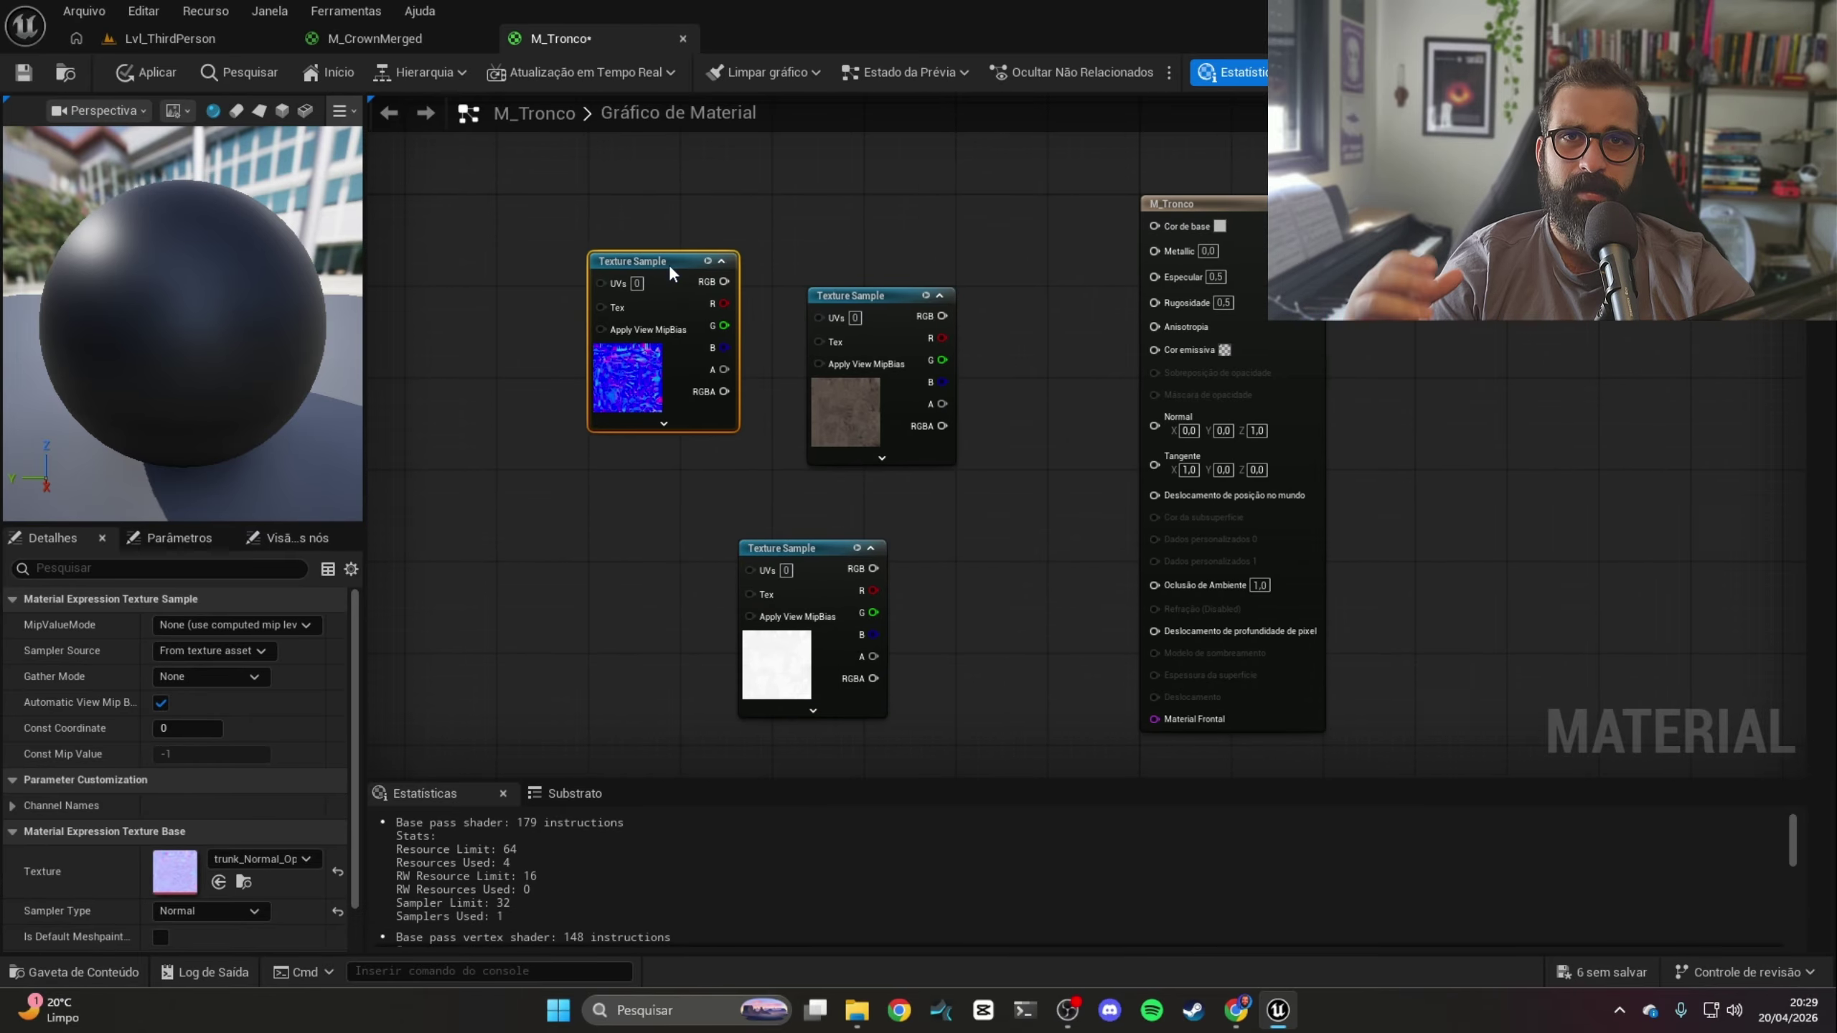
drag(935, 489, 1031, 506)
drag(882, 292, 893, 199)
drag(953, 224, 1154, 225)
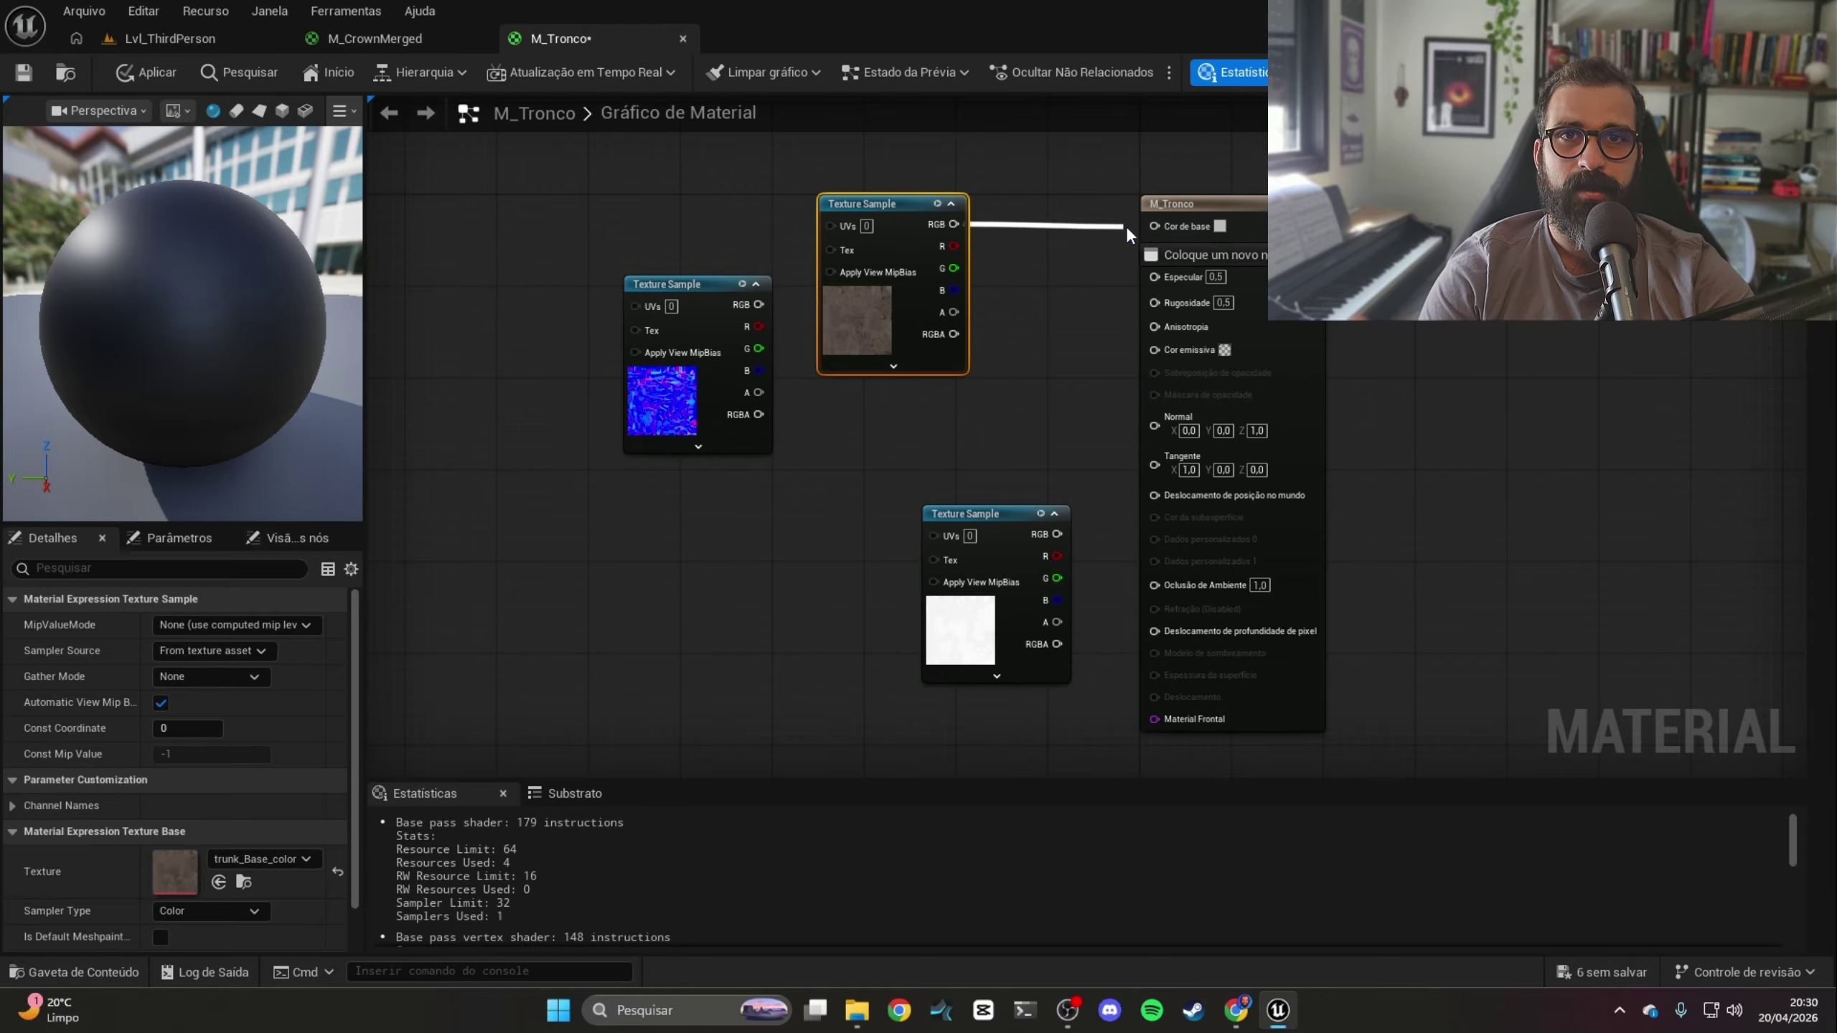
drag(984, 506, 1155, 299)
drag(947, 455, 936, 421)
drag(655, 284, 838, 593)
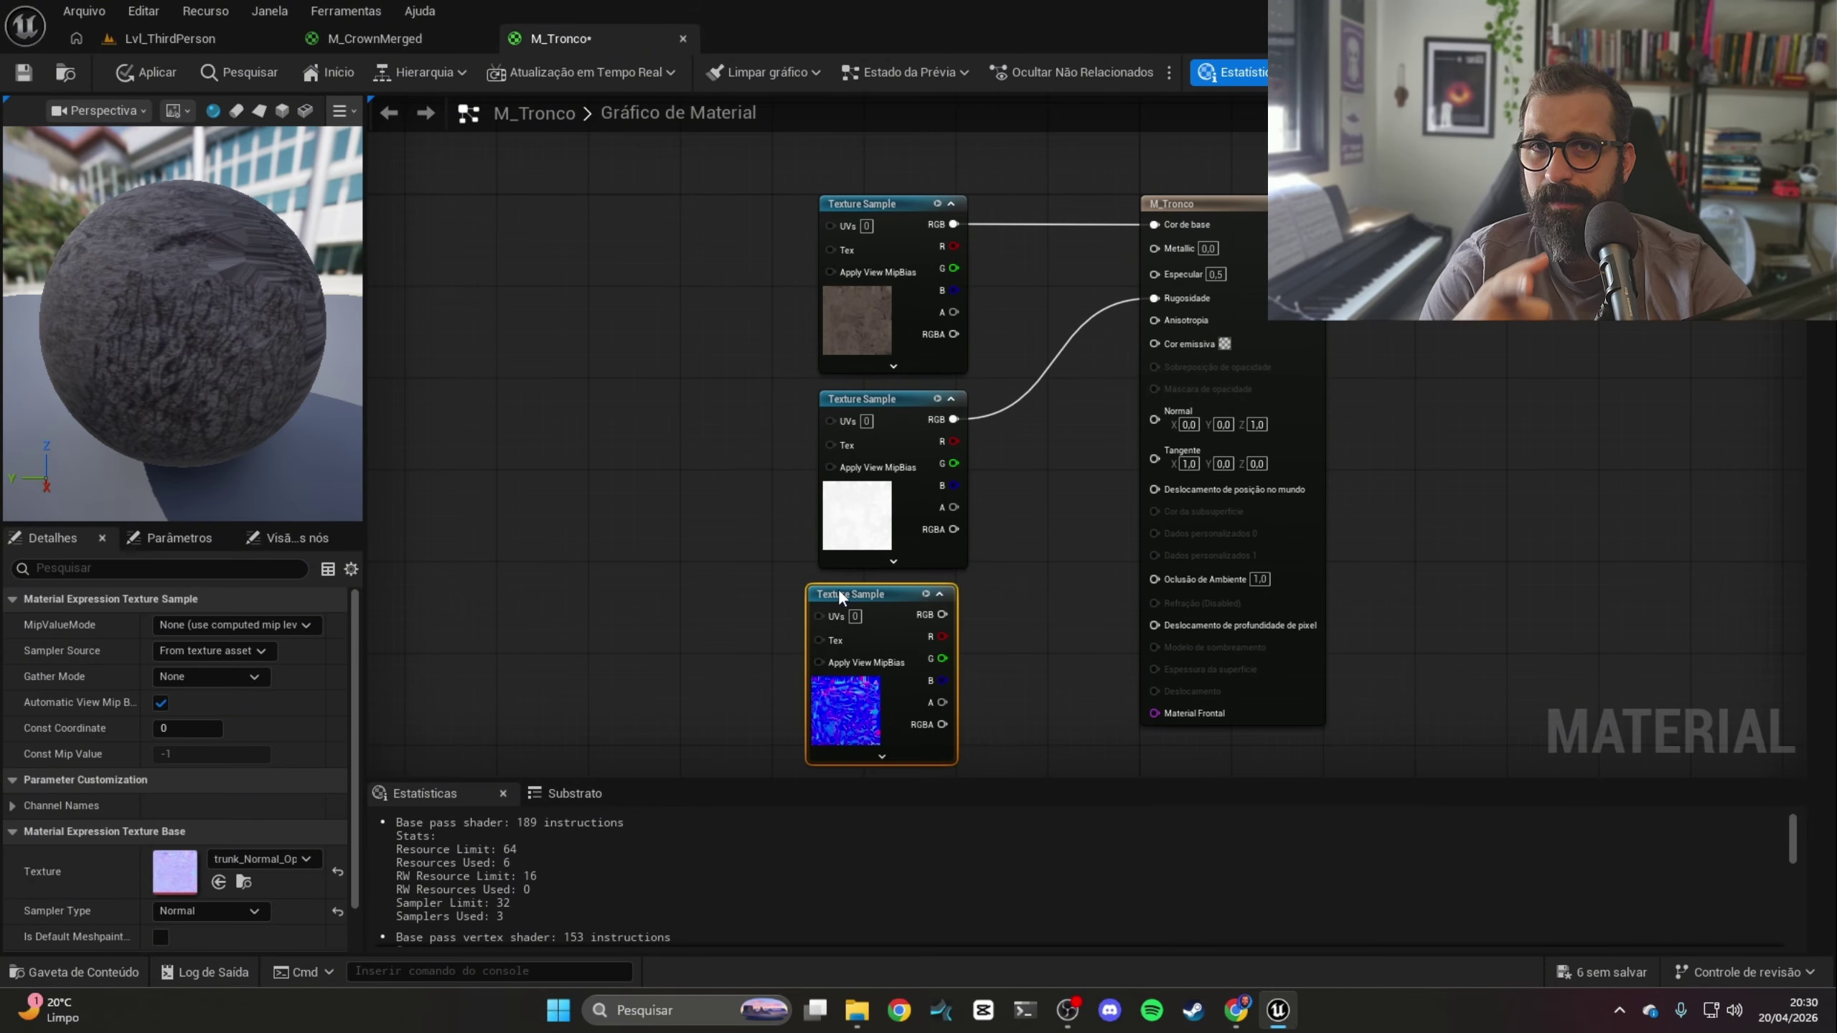
drag(942, 614, 1155, 420)
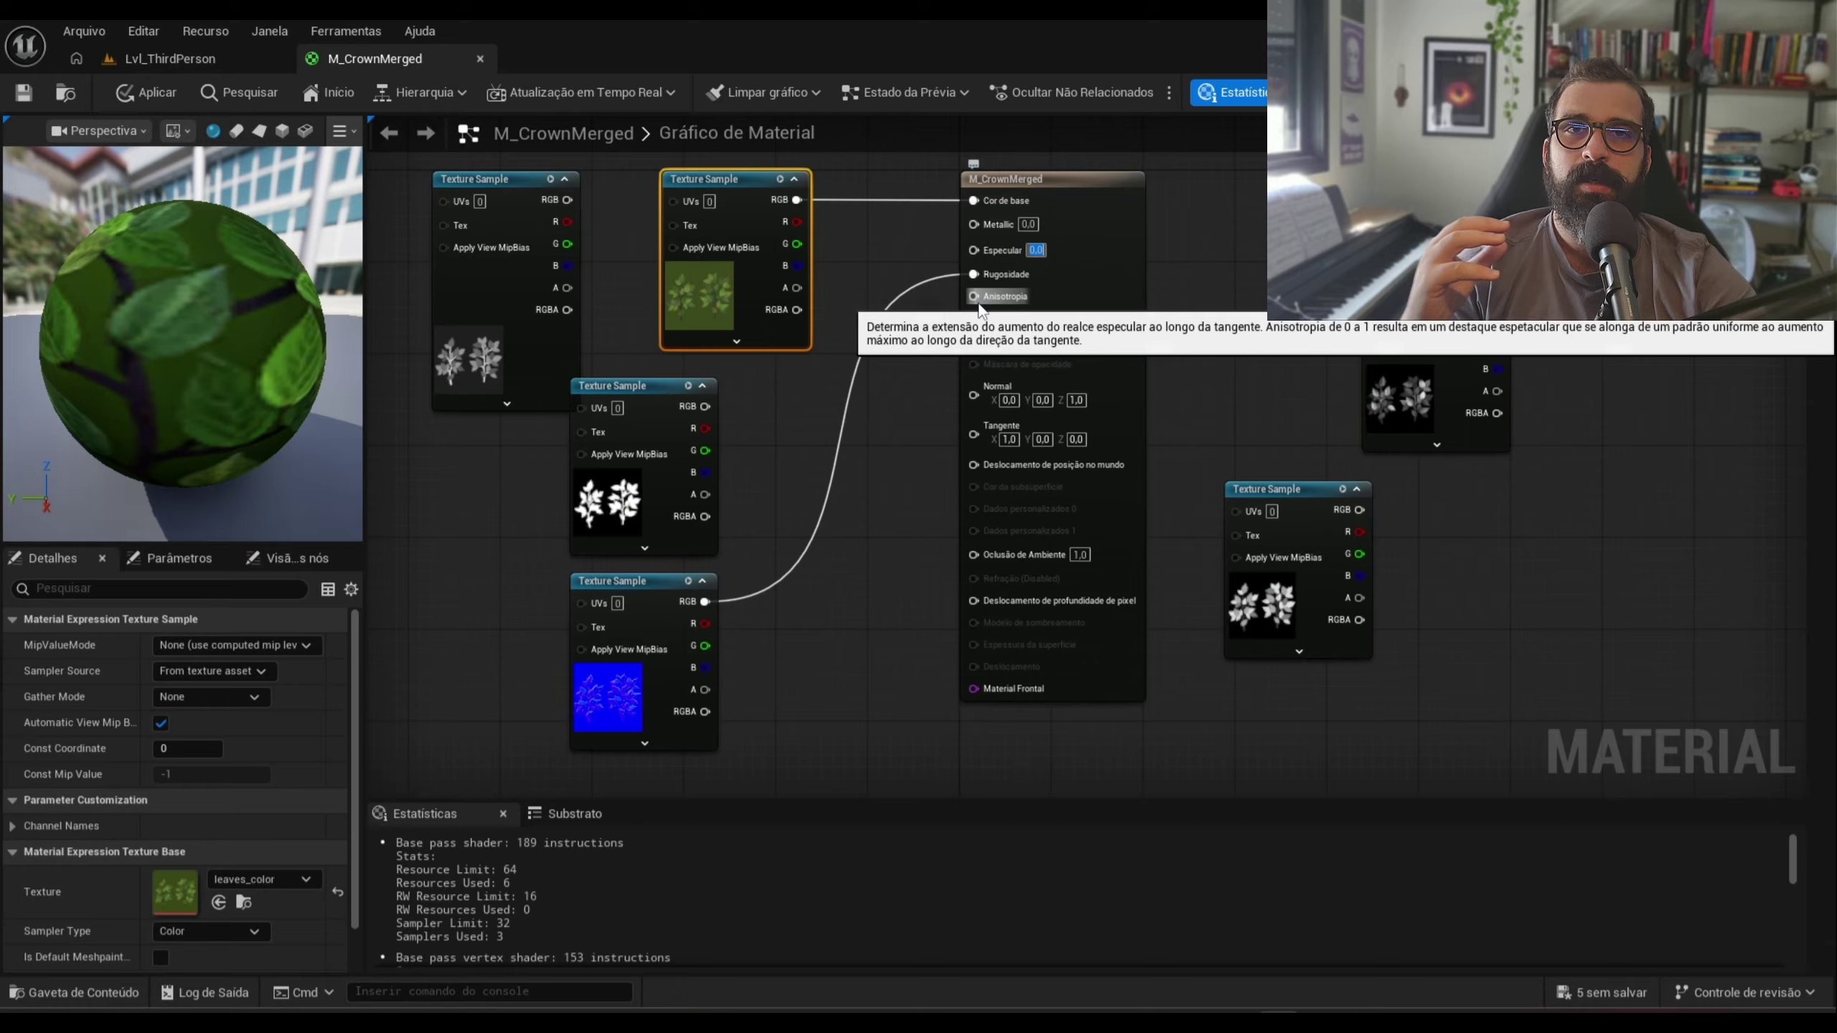
Try the green emissive color 00FF91FF on M_CrownMerged and save the material
click(1044, 319)
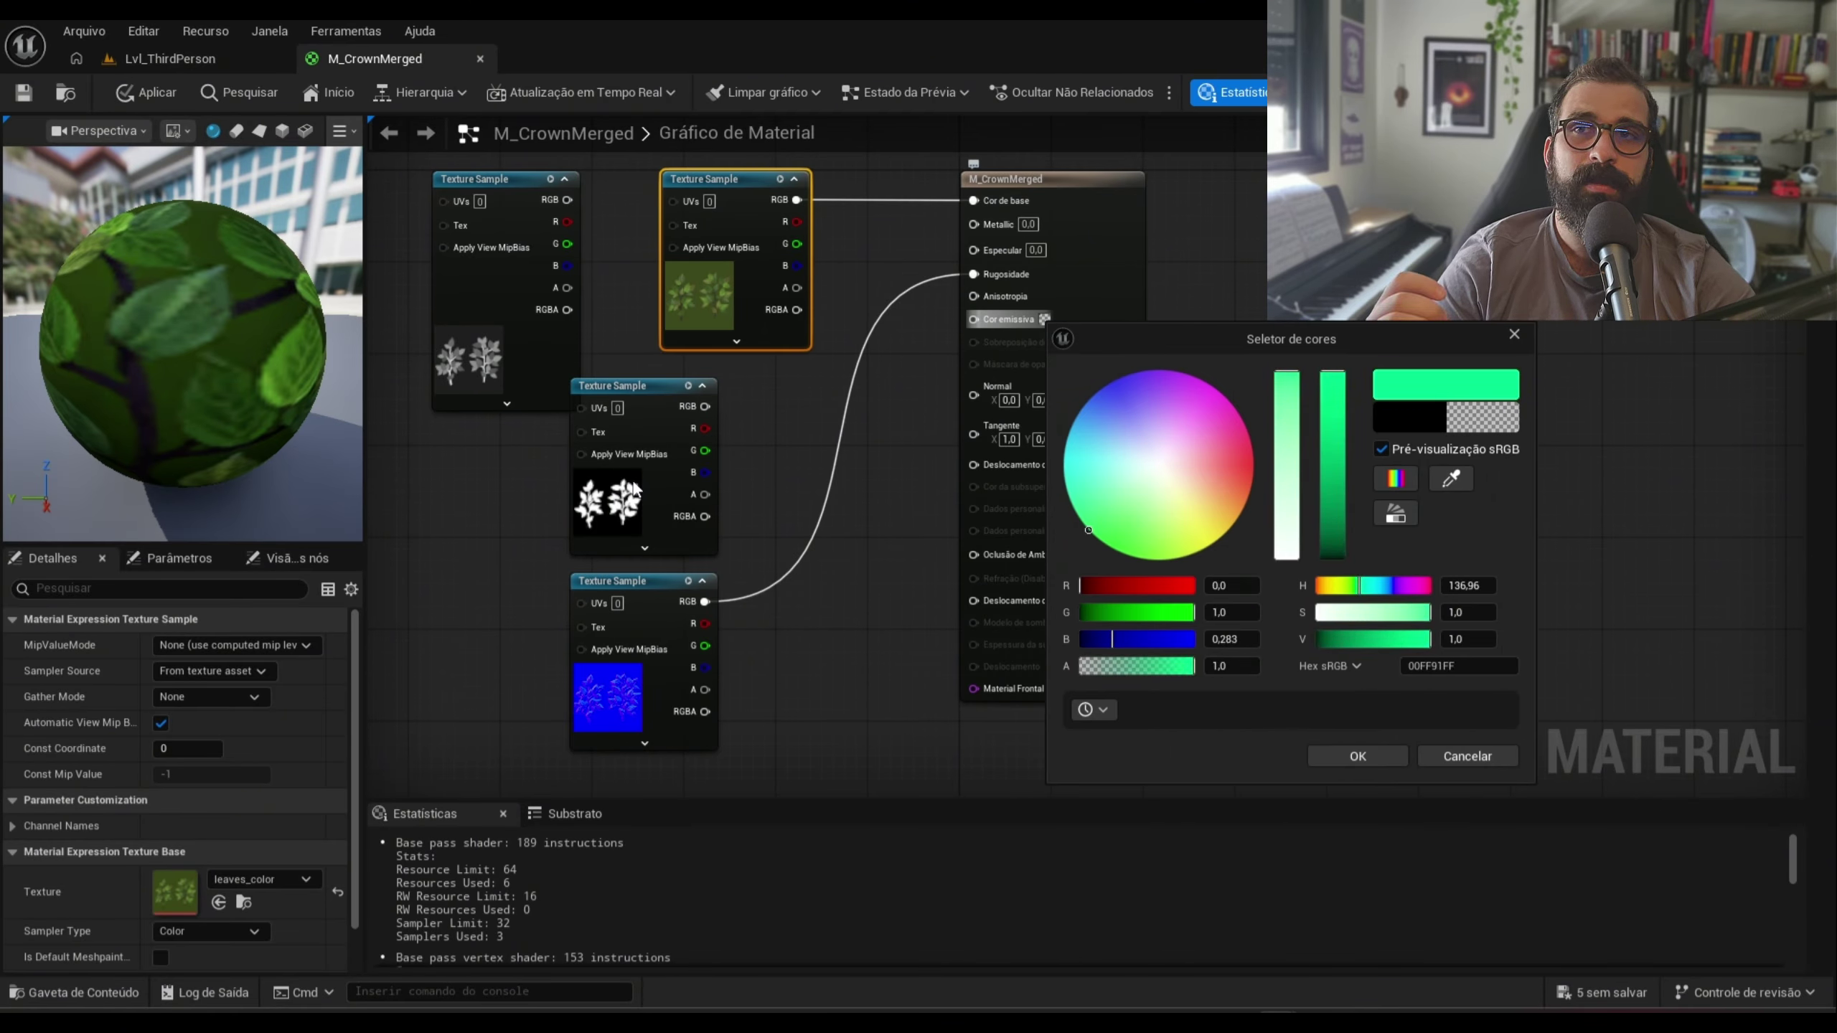
click(1357, 756)
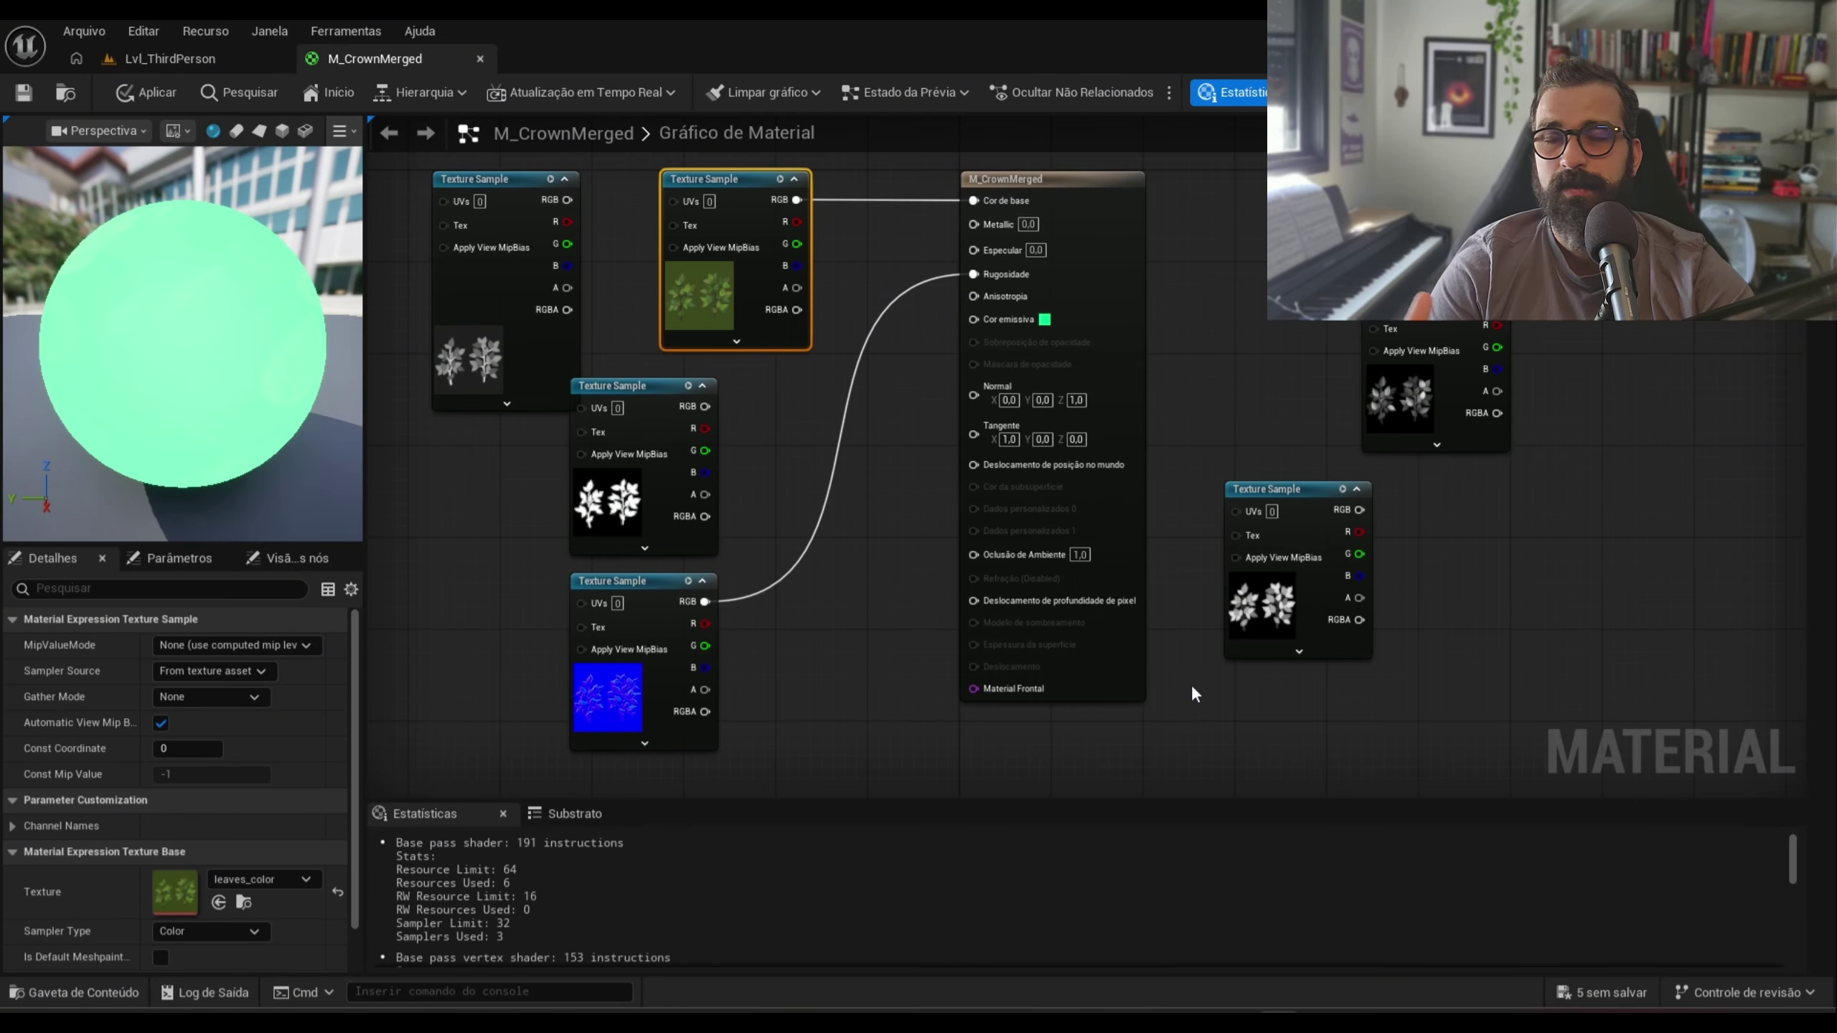
click(1044, 320)
key(Return)
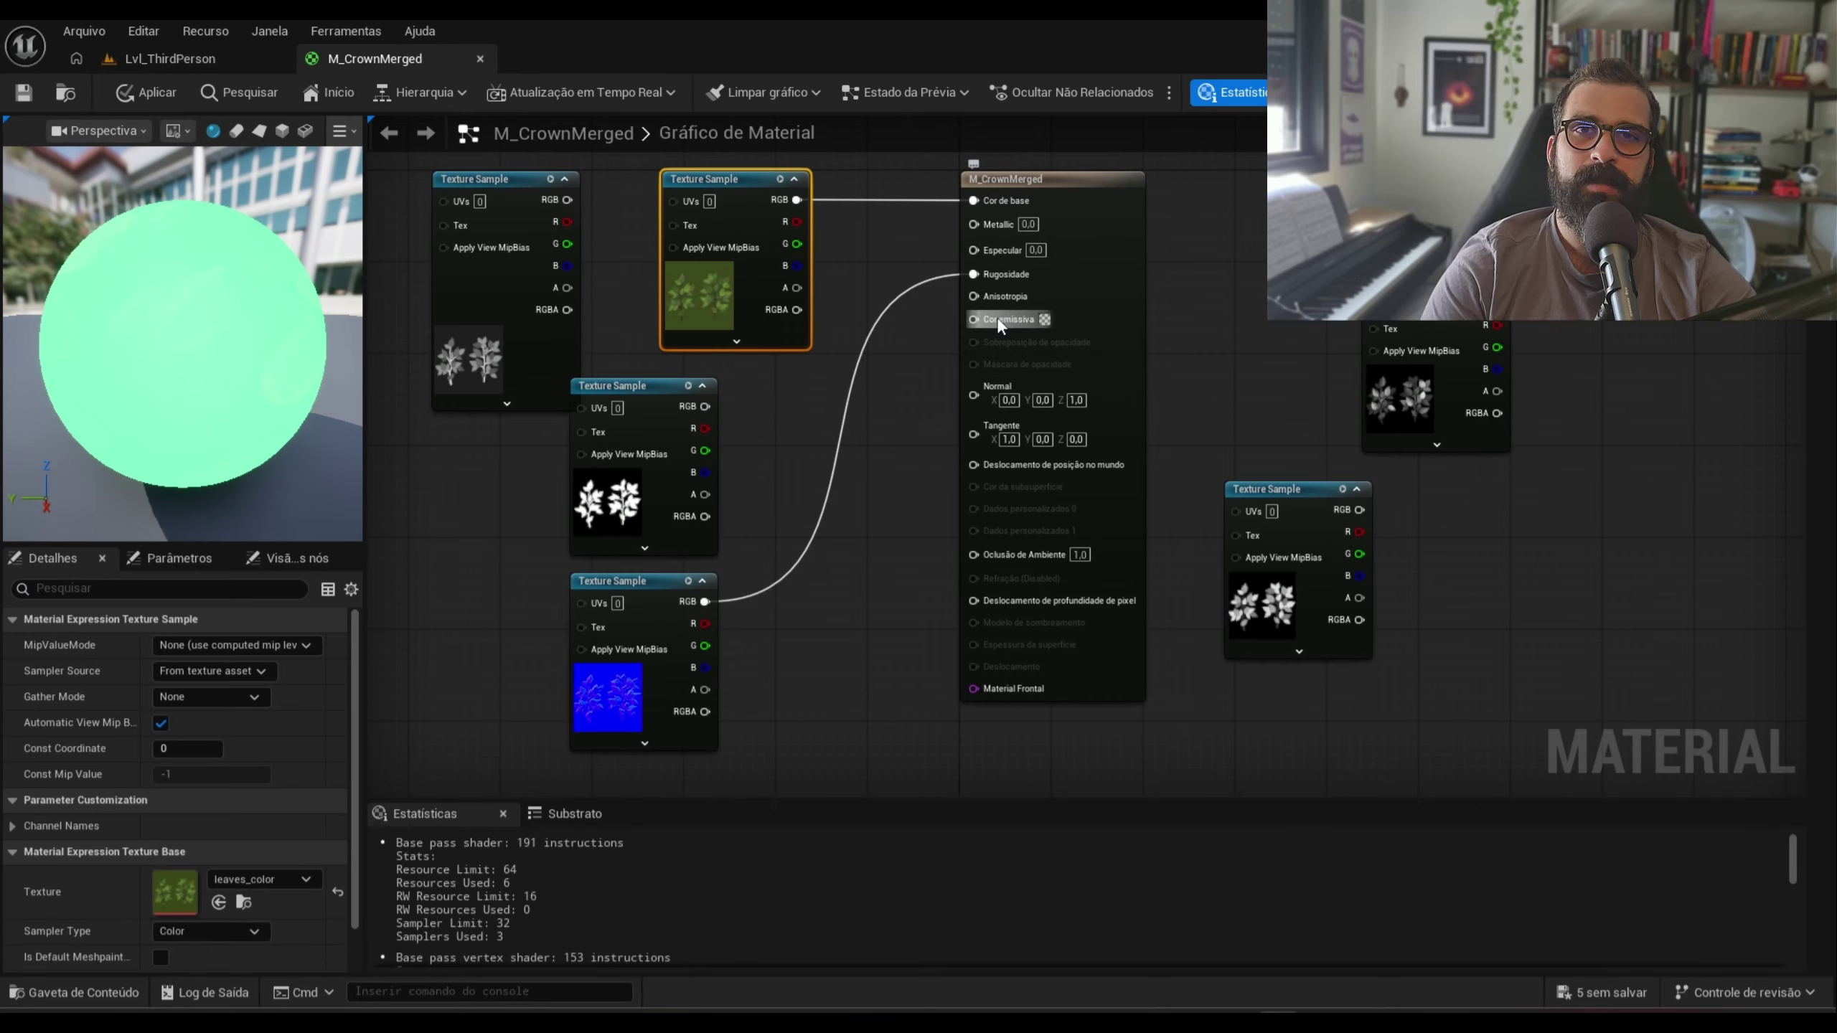
key(ctrl+s)
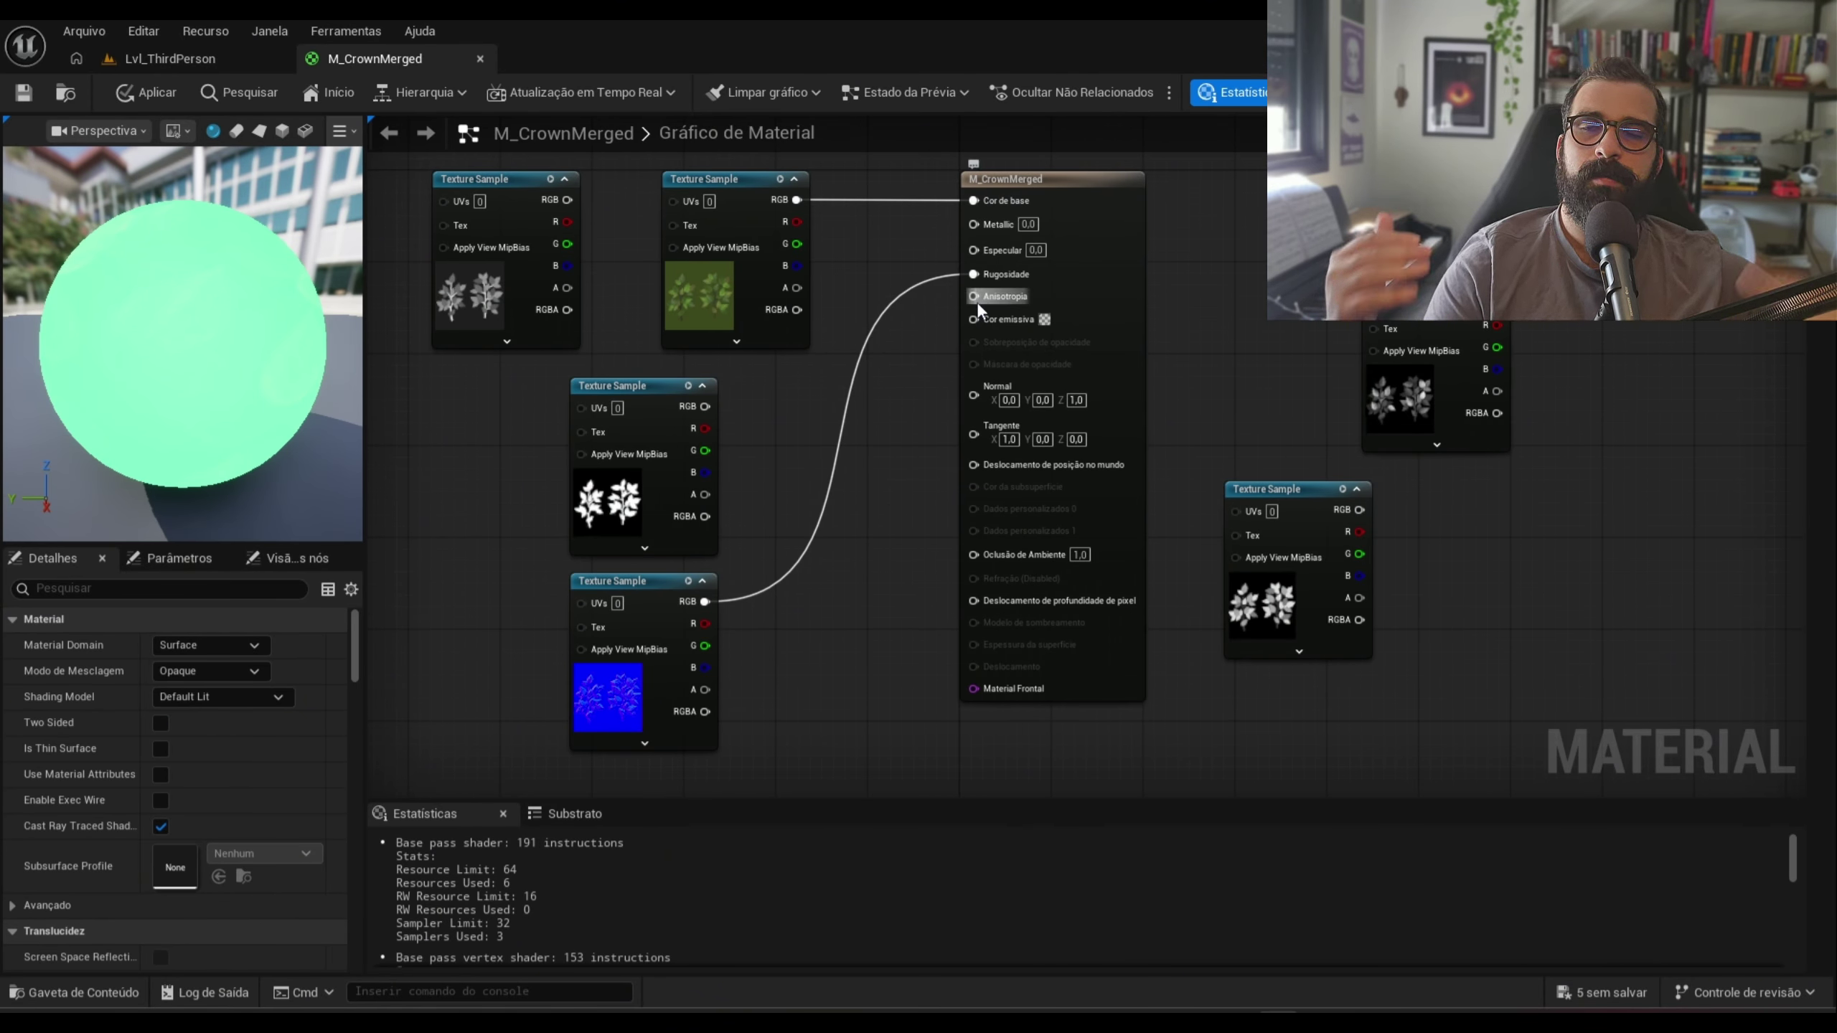
Undo the latest emissive color and specular value edits in M_CrownMerged and compare it with the level
click(170, 58)
click(372, 59)
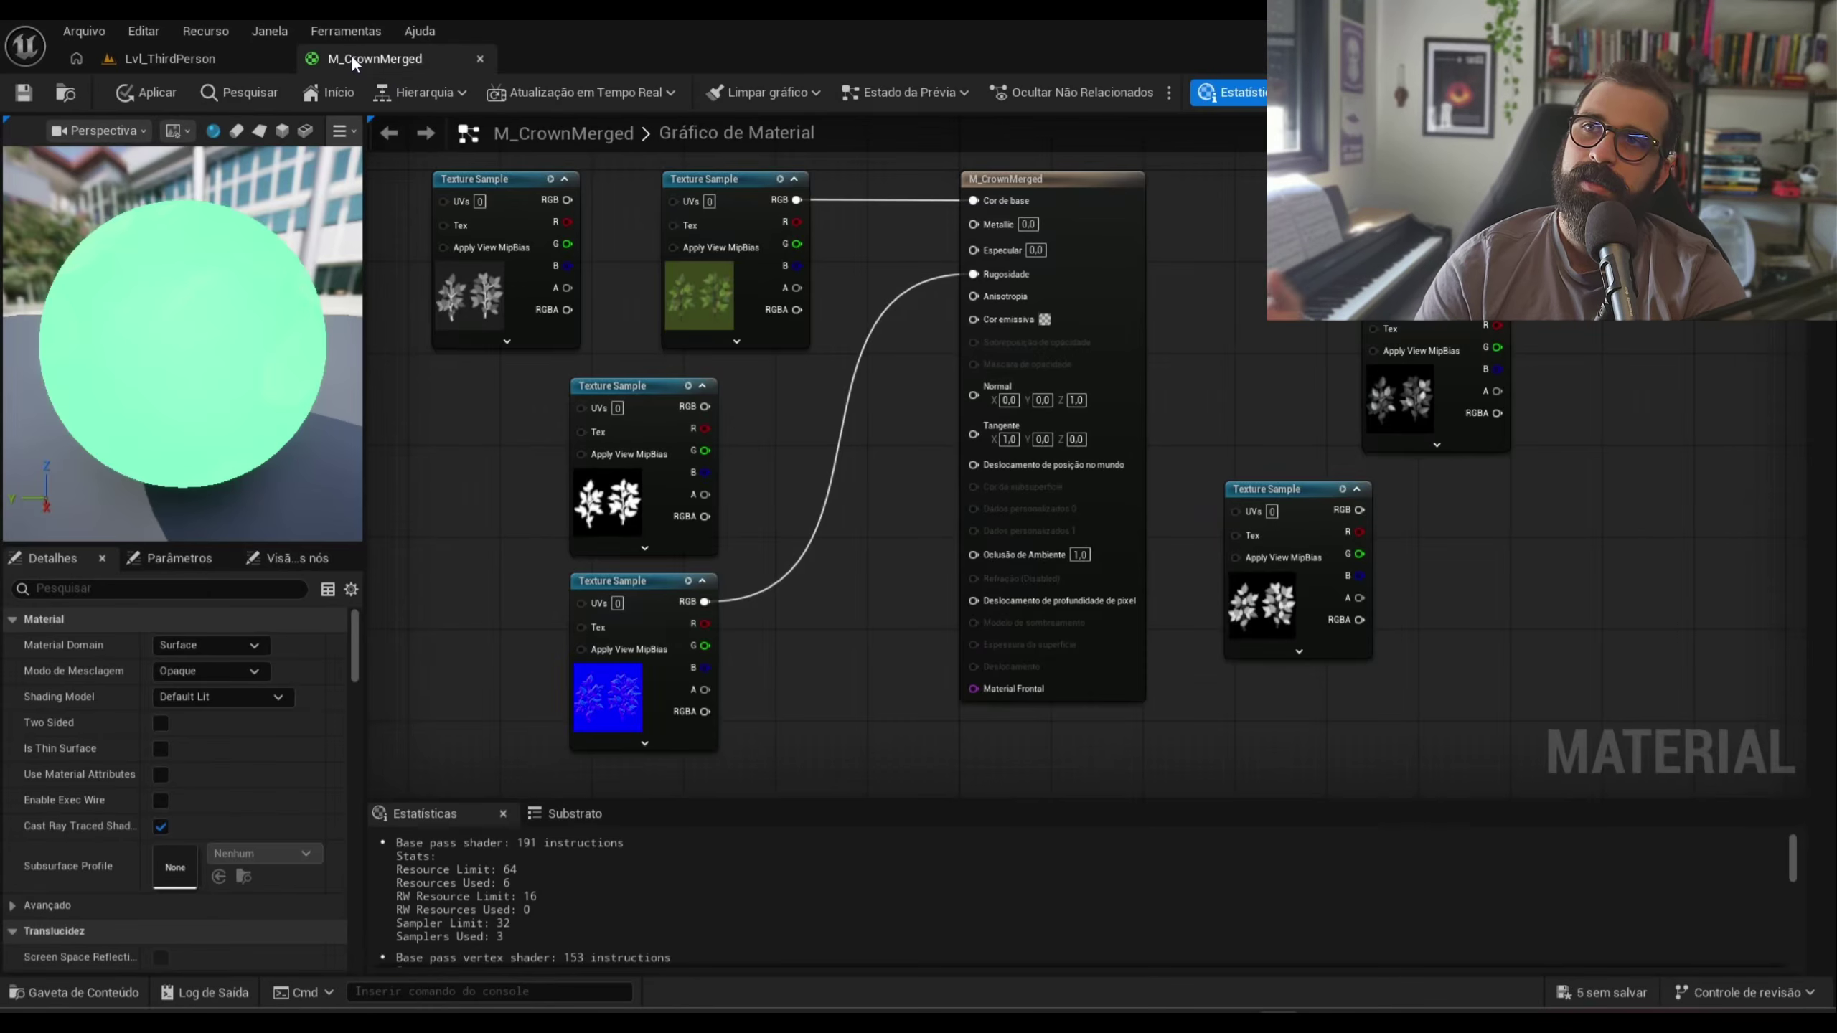
key(ctrl+z)
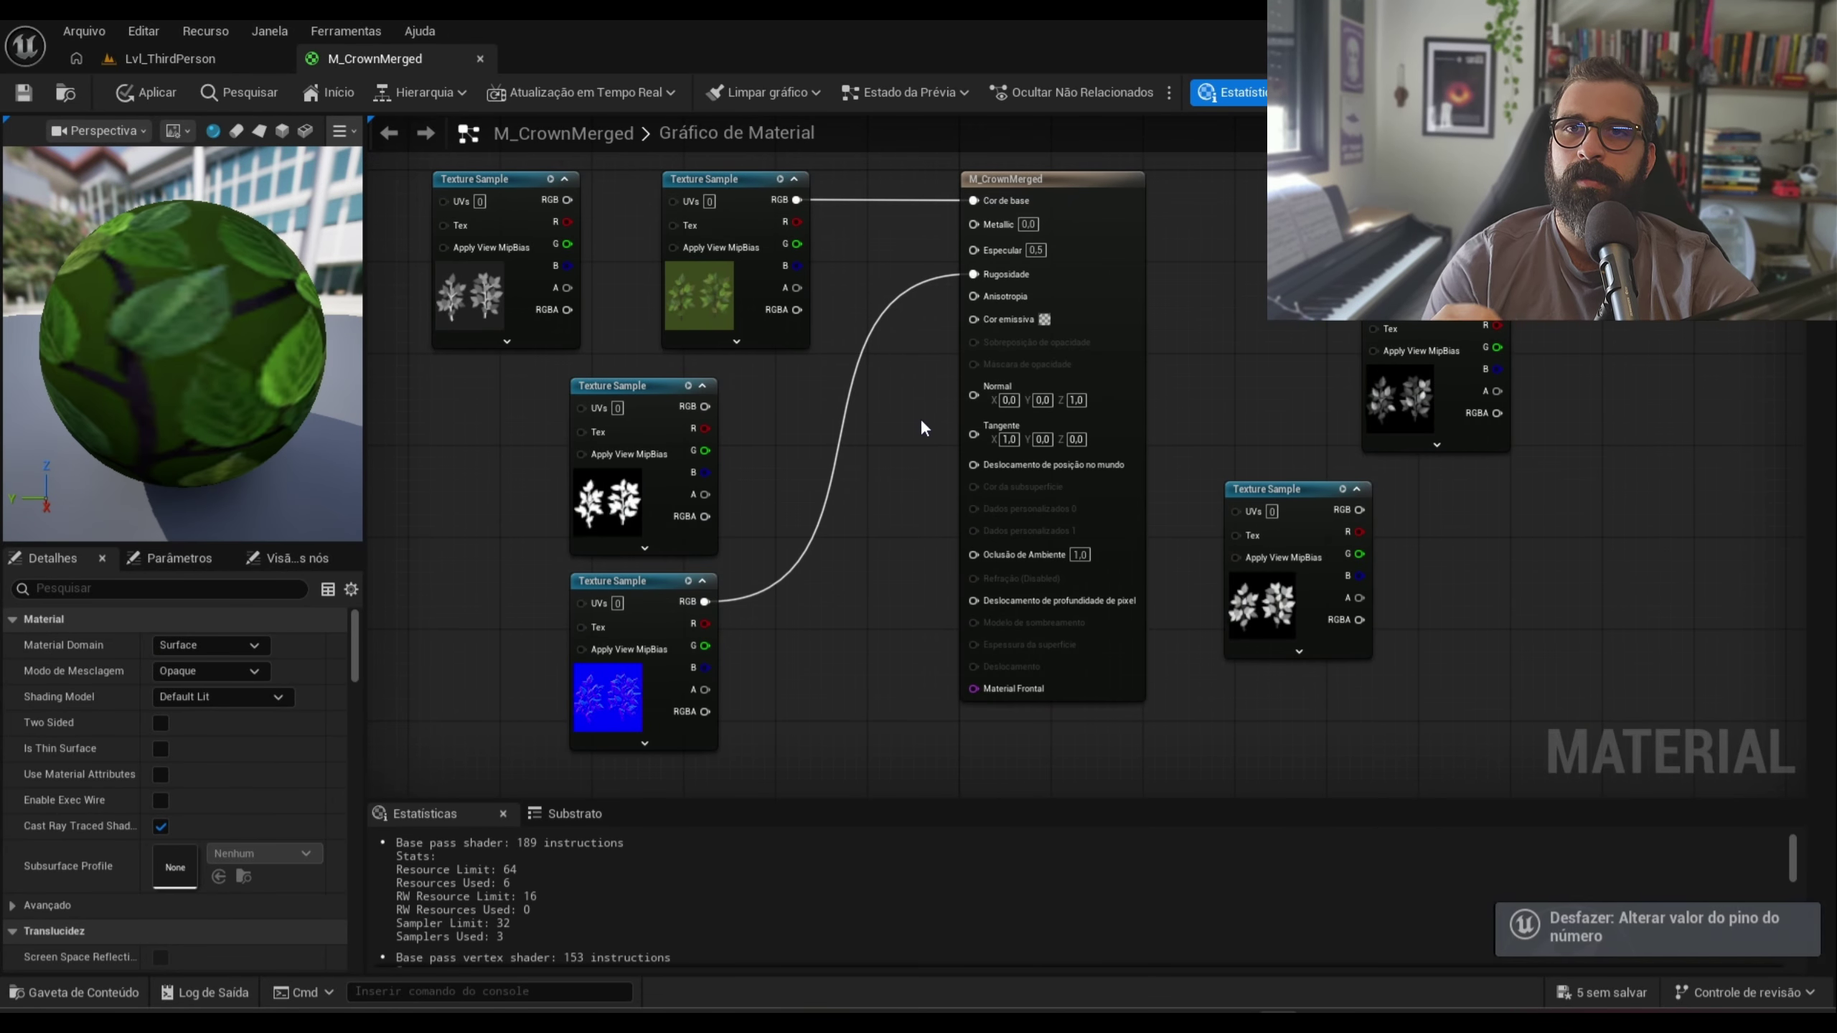
click(174, 59)
click(373, 59)
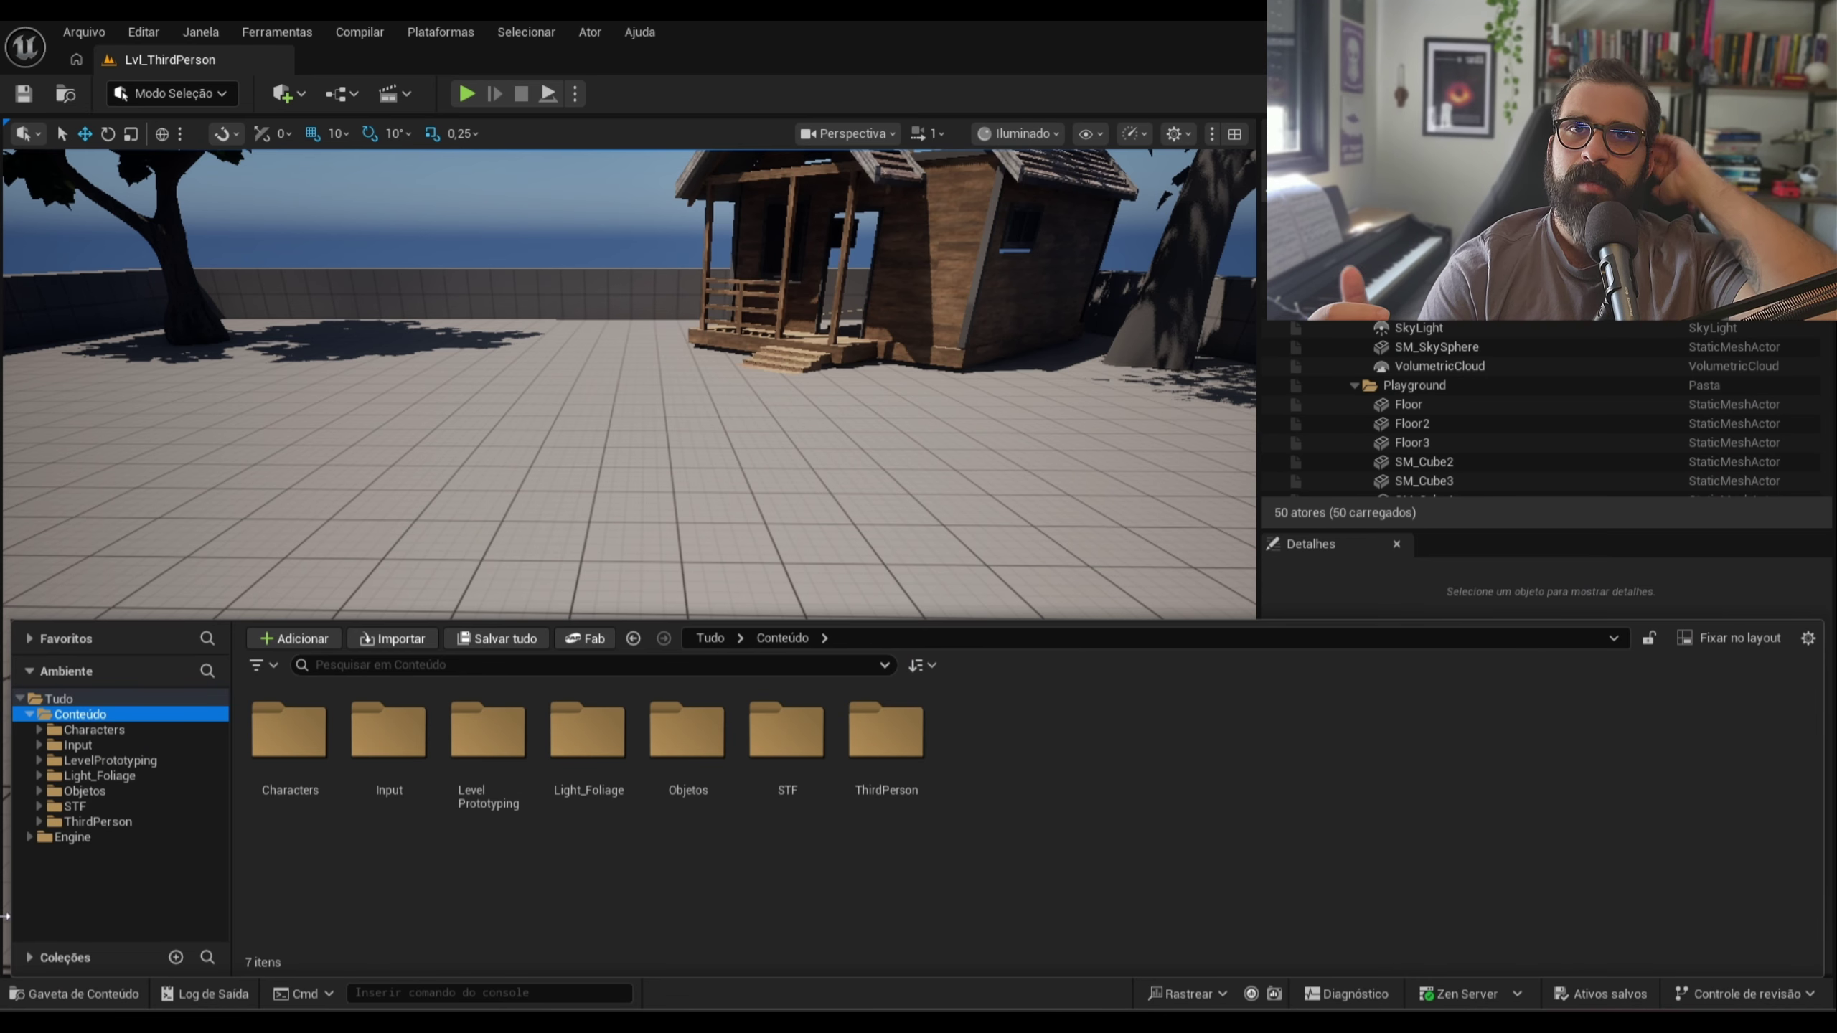
Look into the ThirdPerson content folder and create a new level from the Nível Vazio template
click(86, 824)
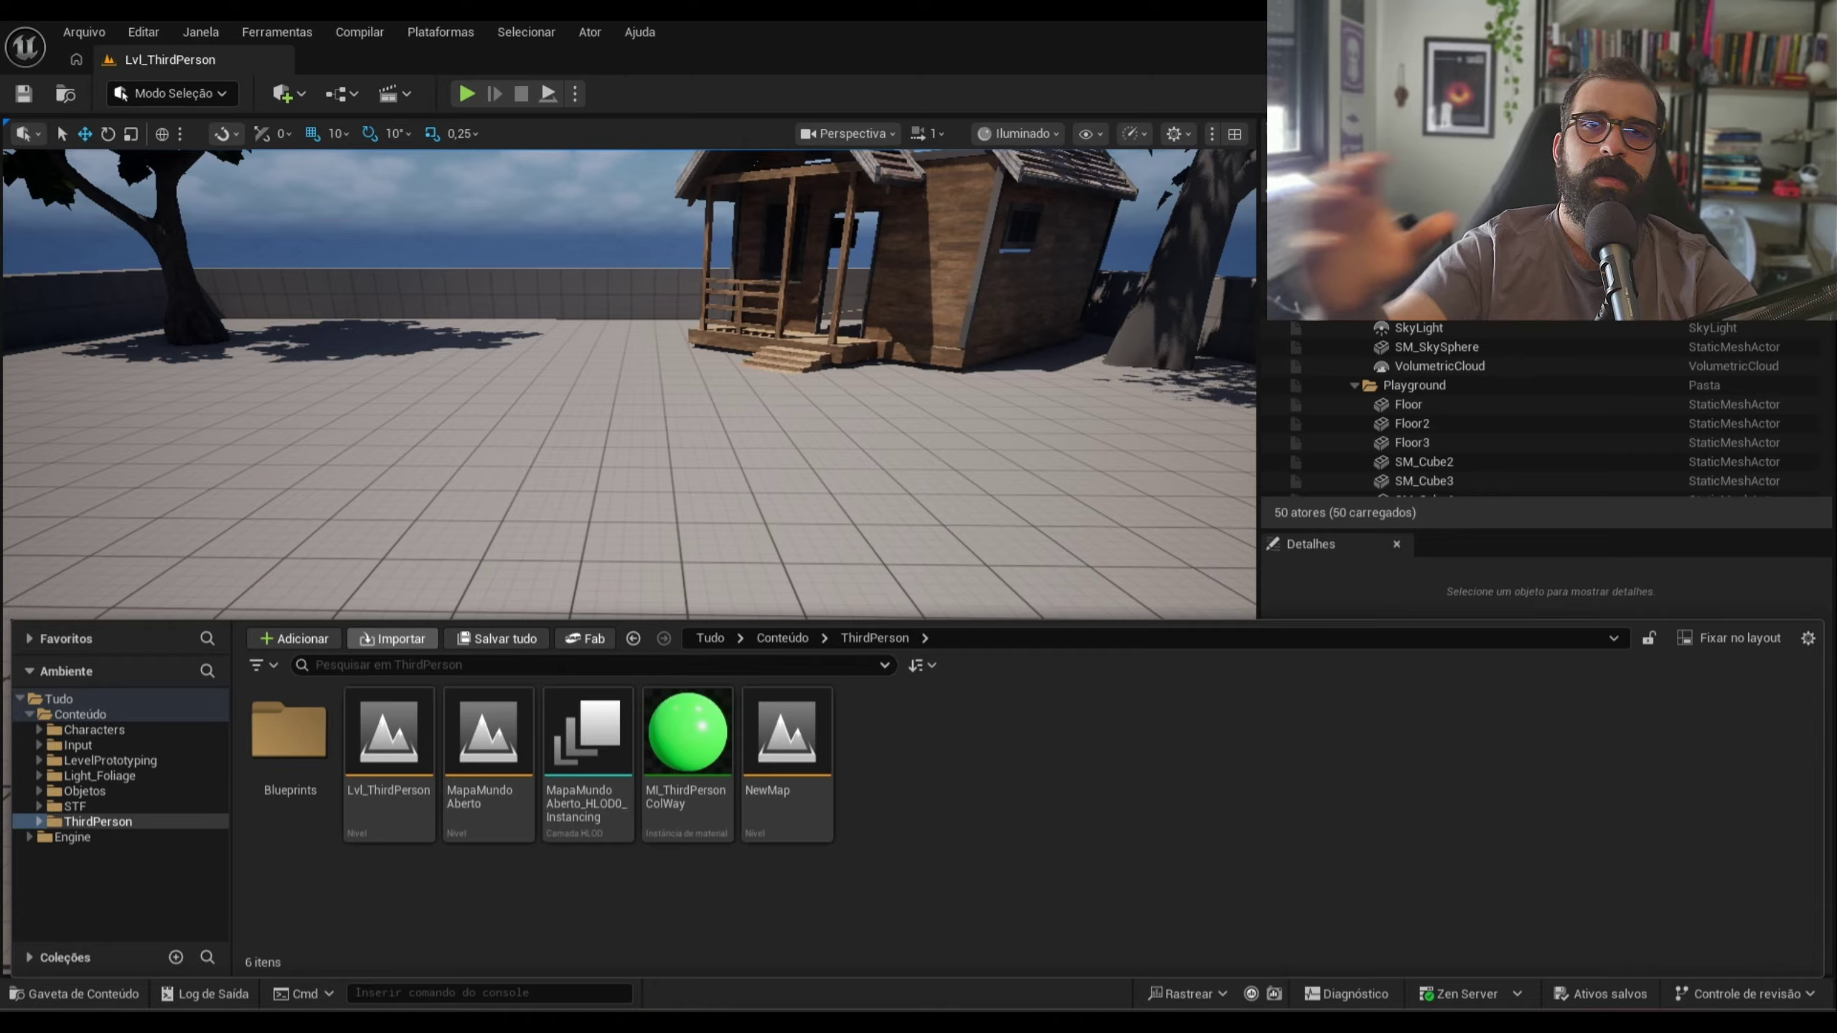
click(84, 33)
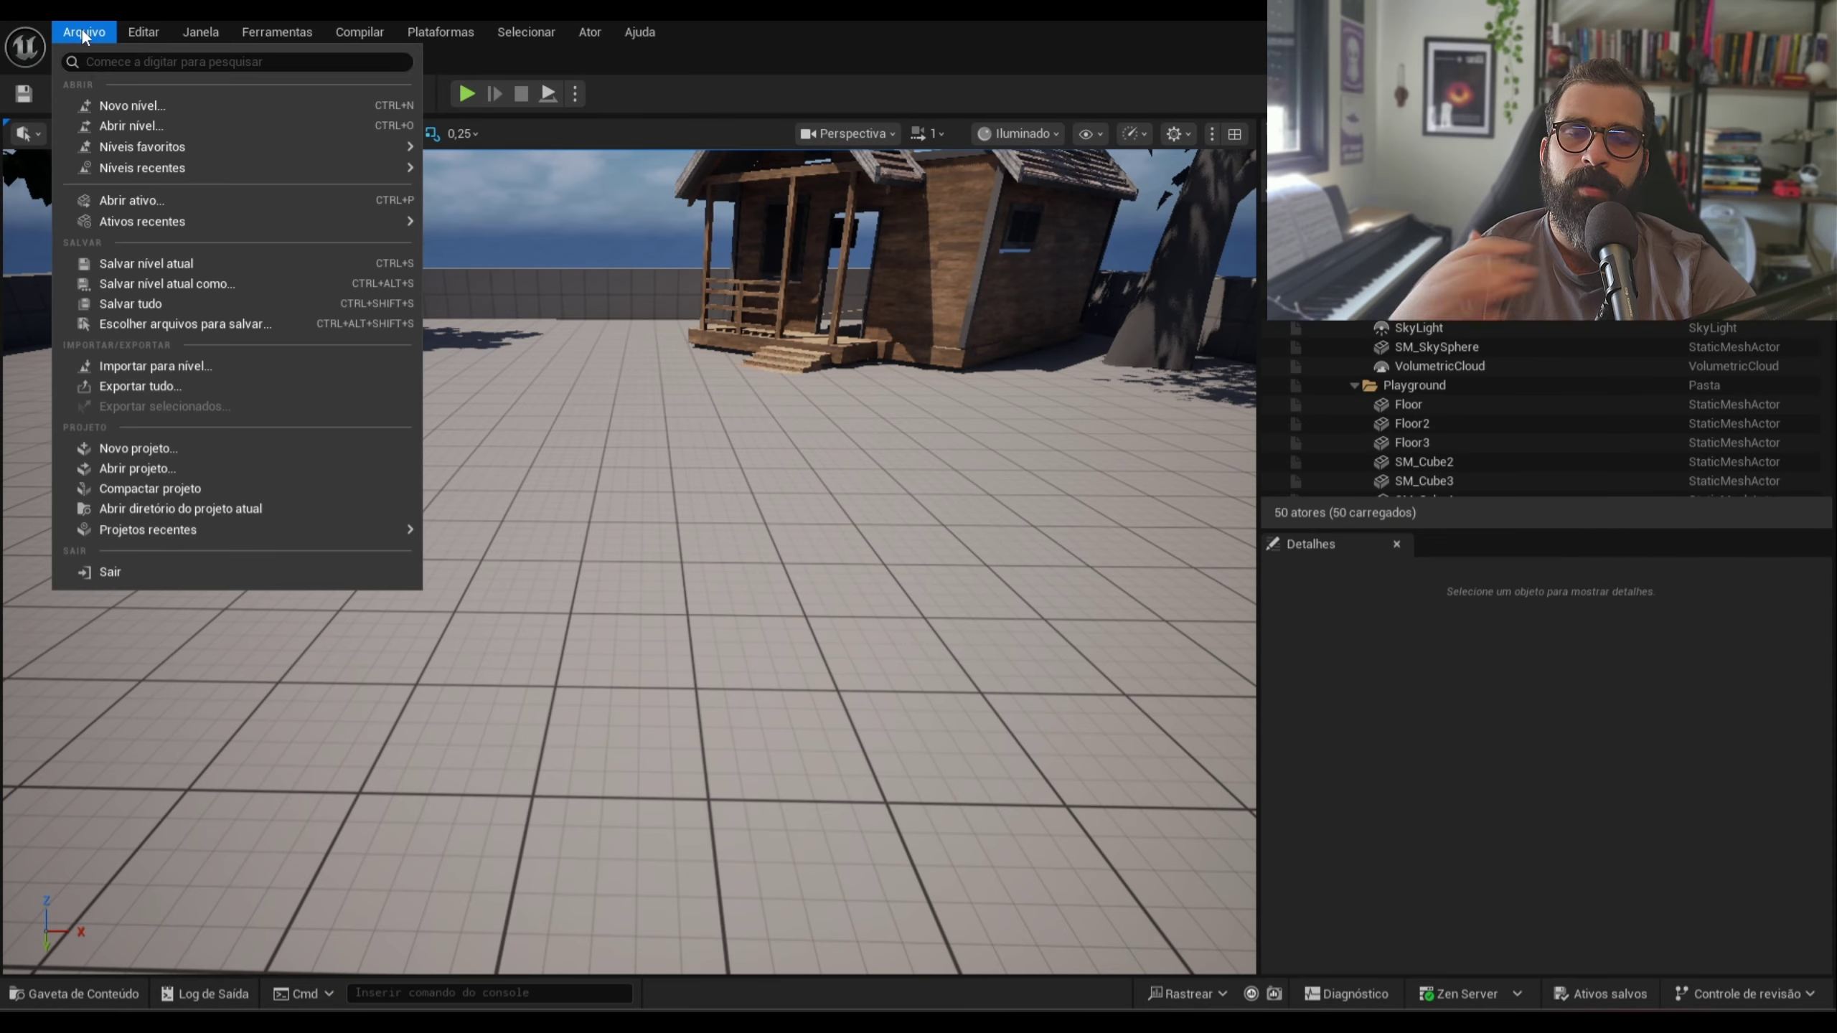
click(143, 105)
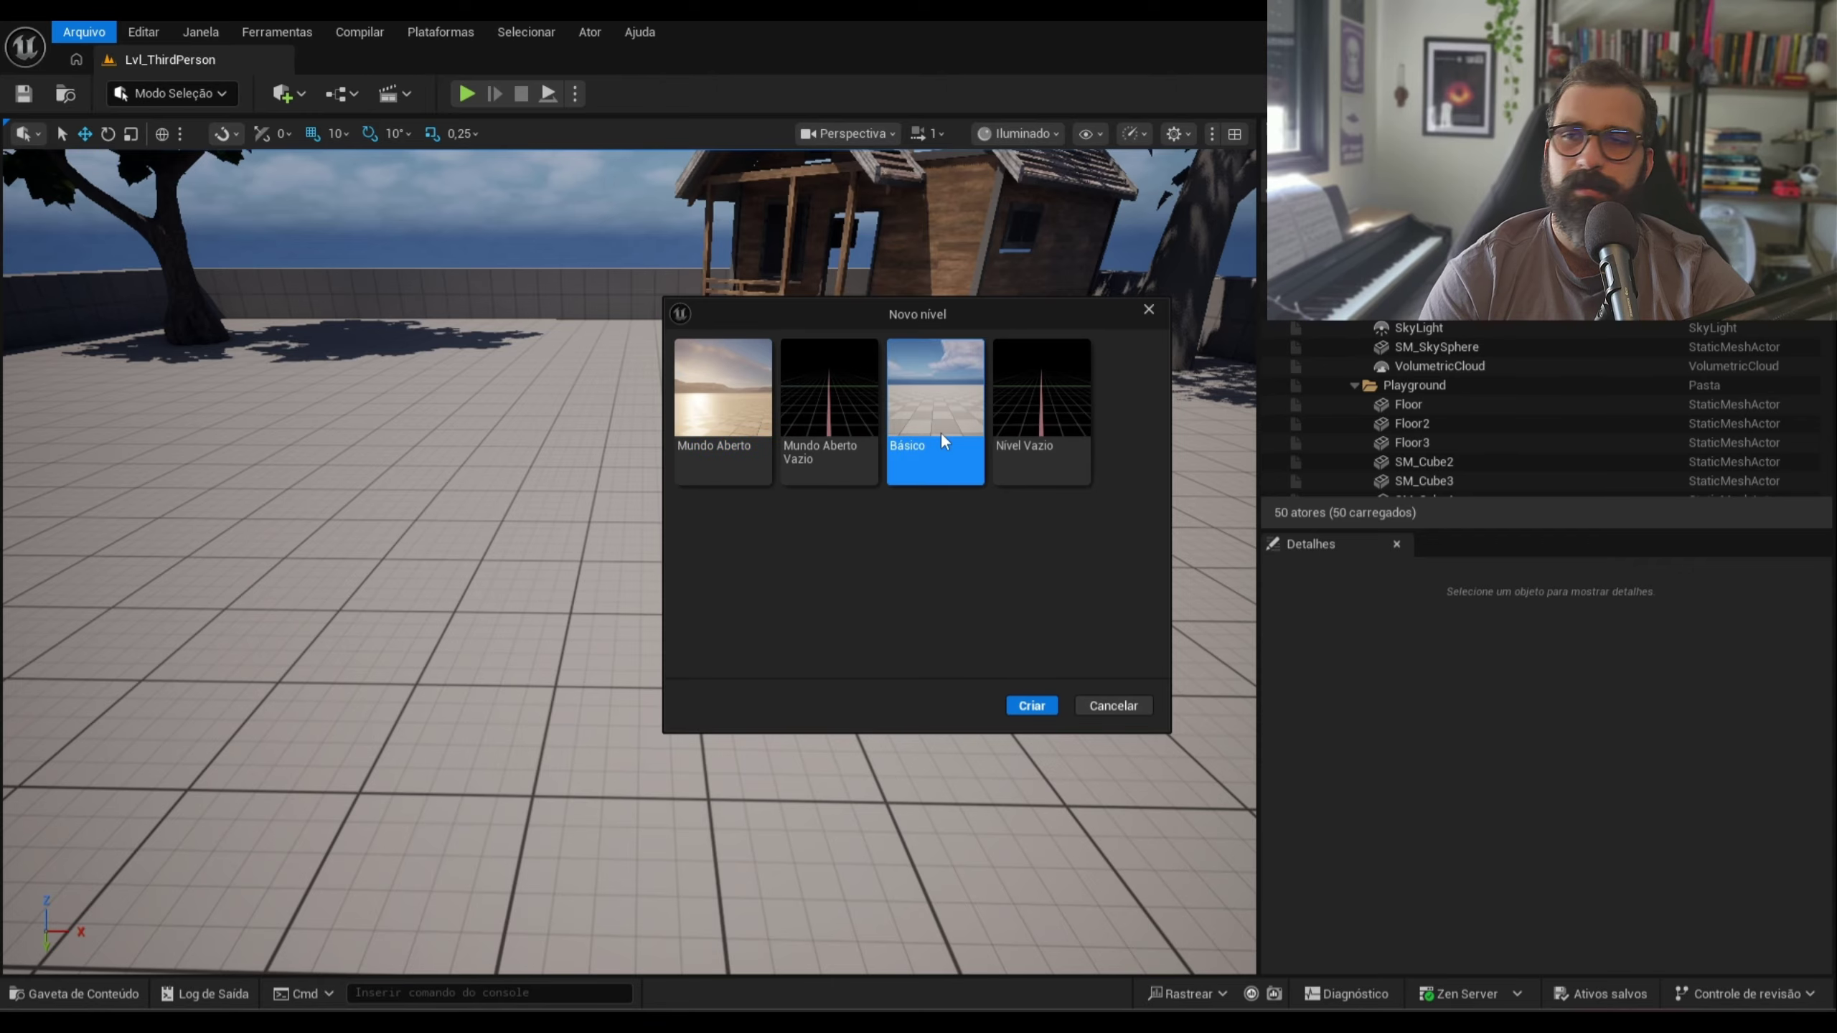
click(1027, 448)
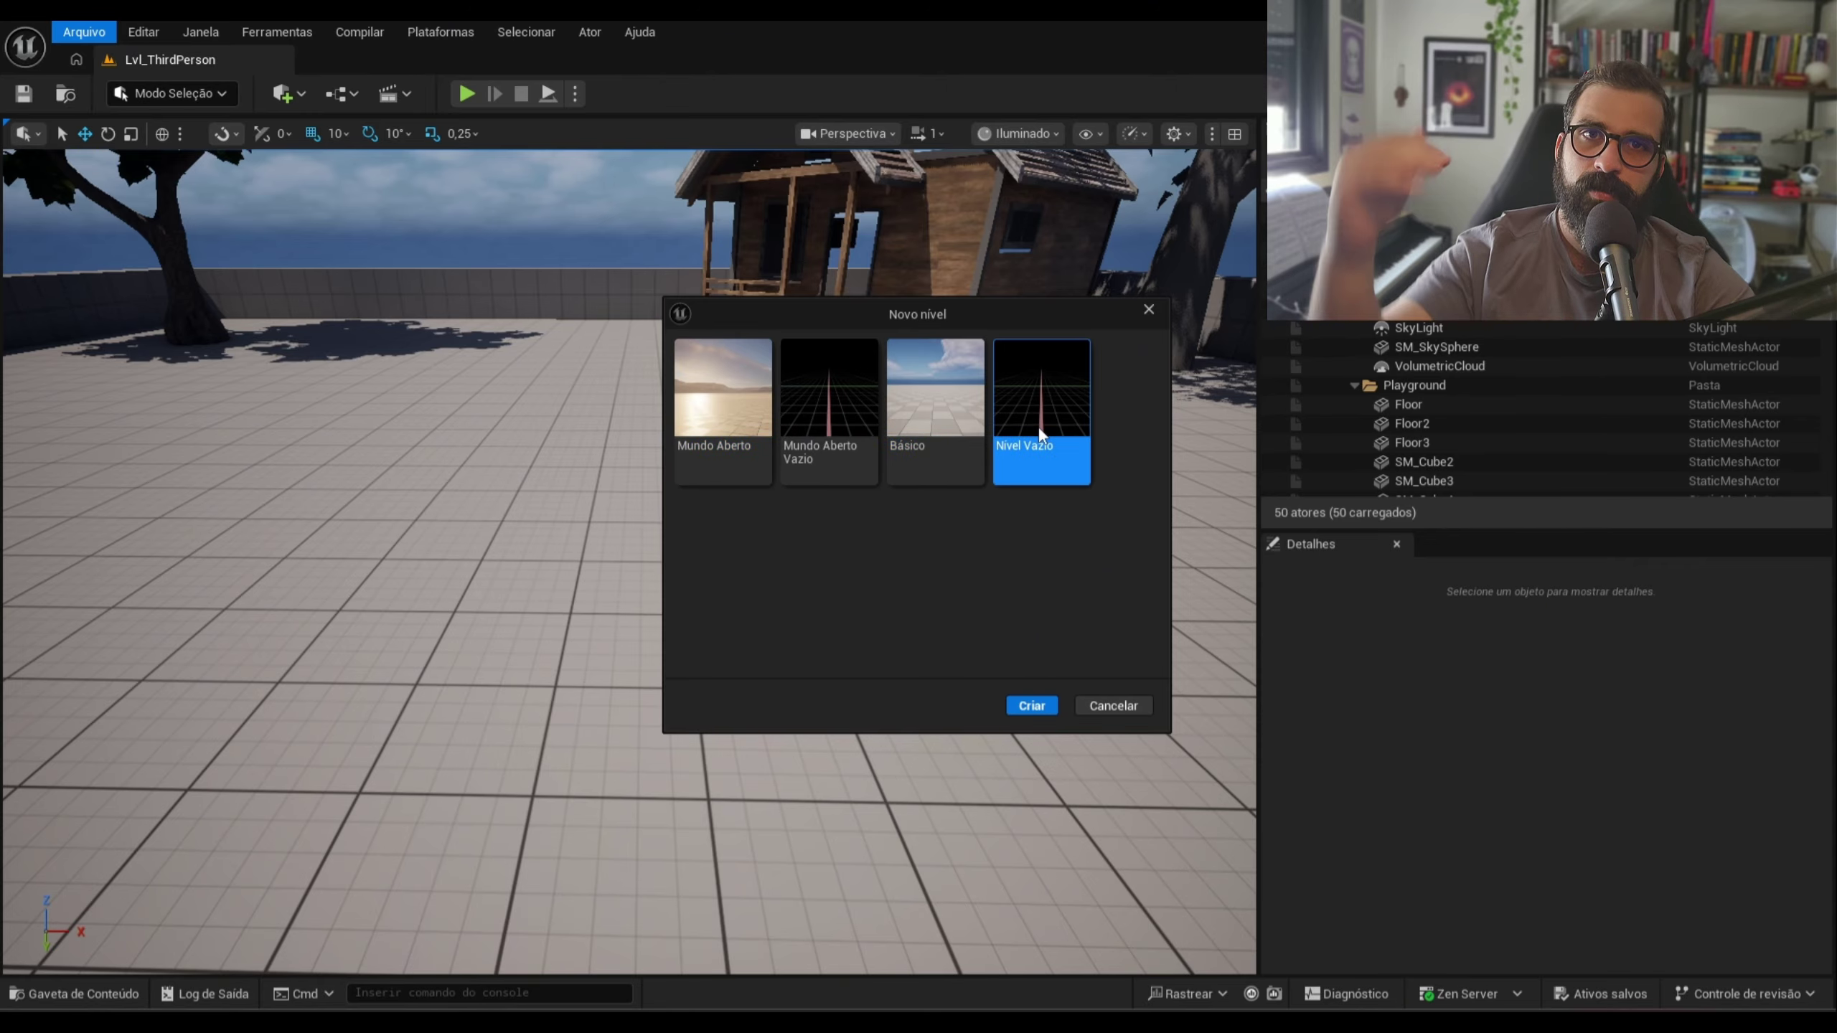
click(1029, 706)
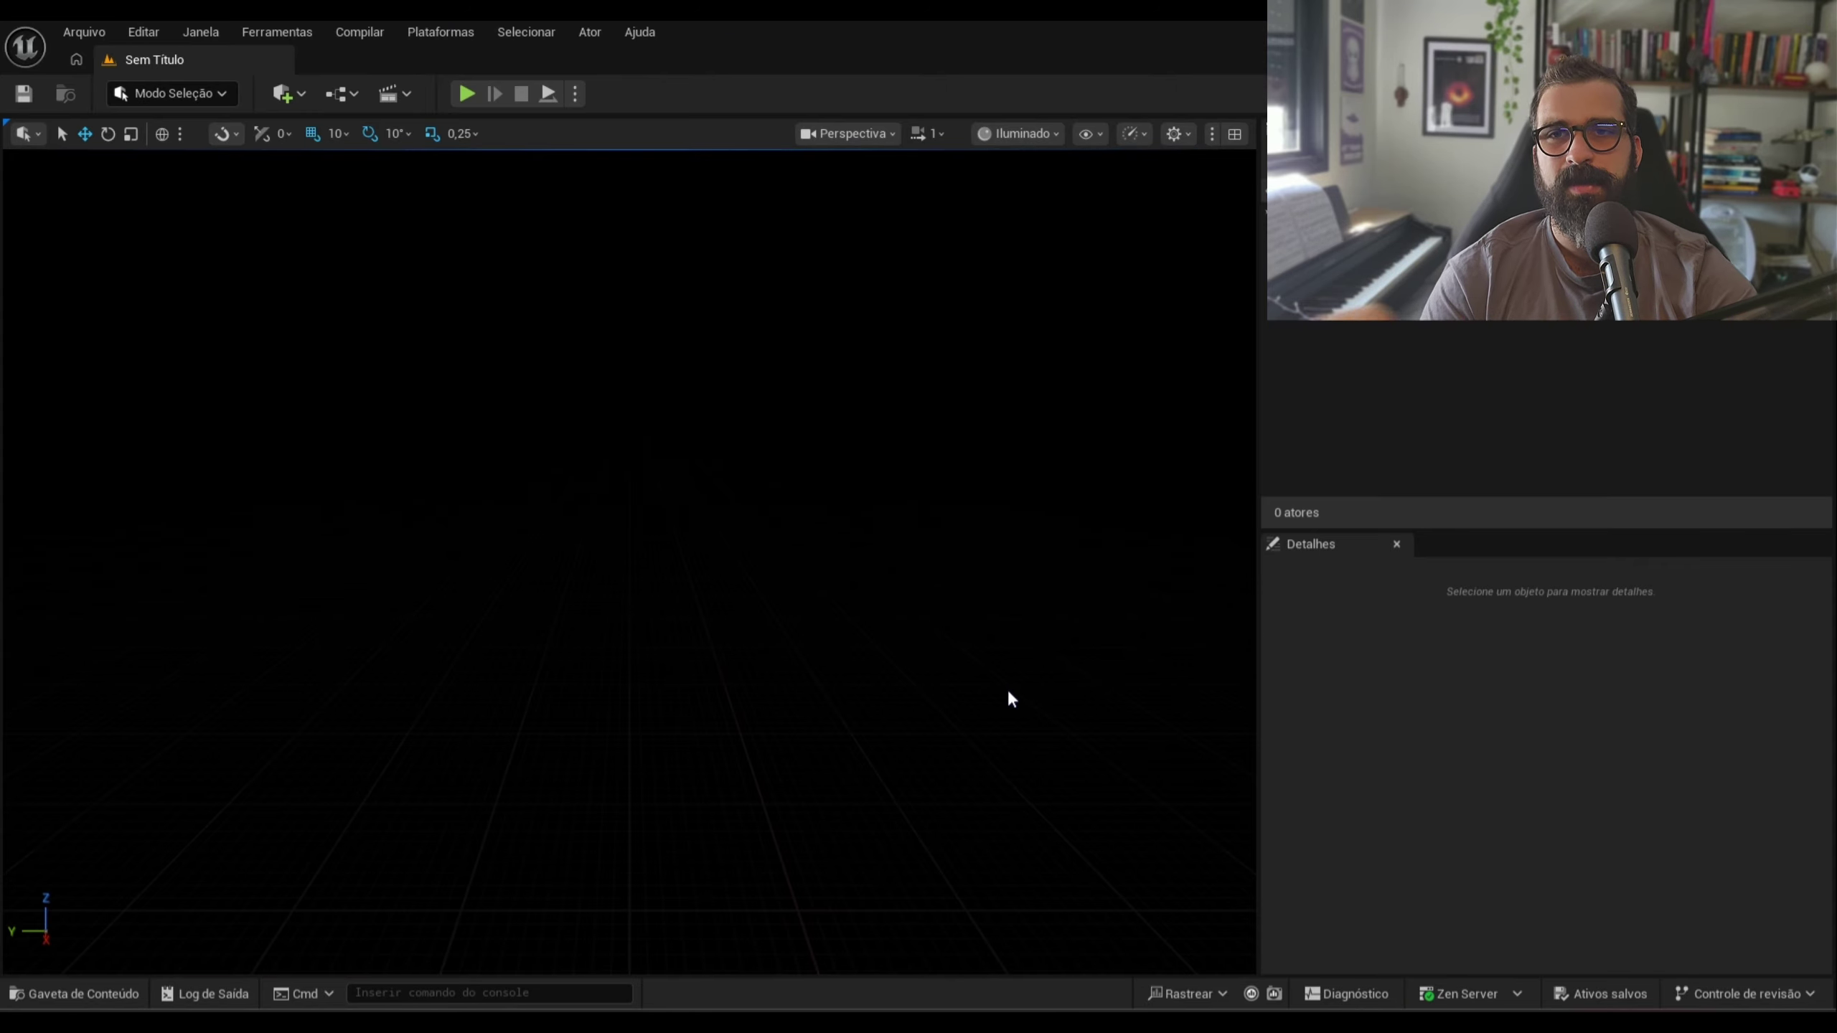
right_drag(886, 520, 912, 543)
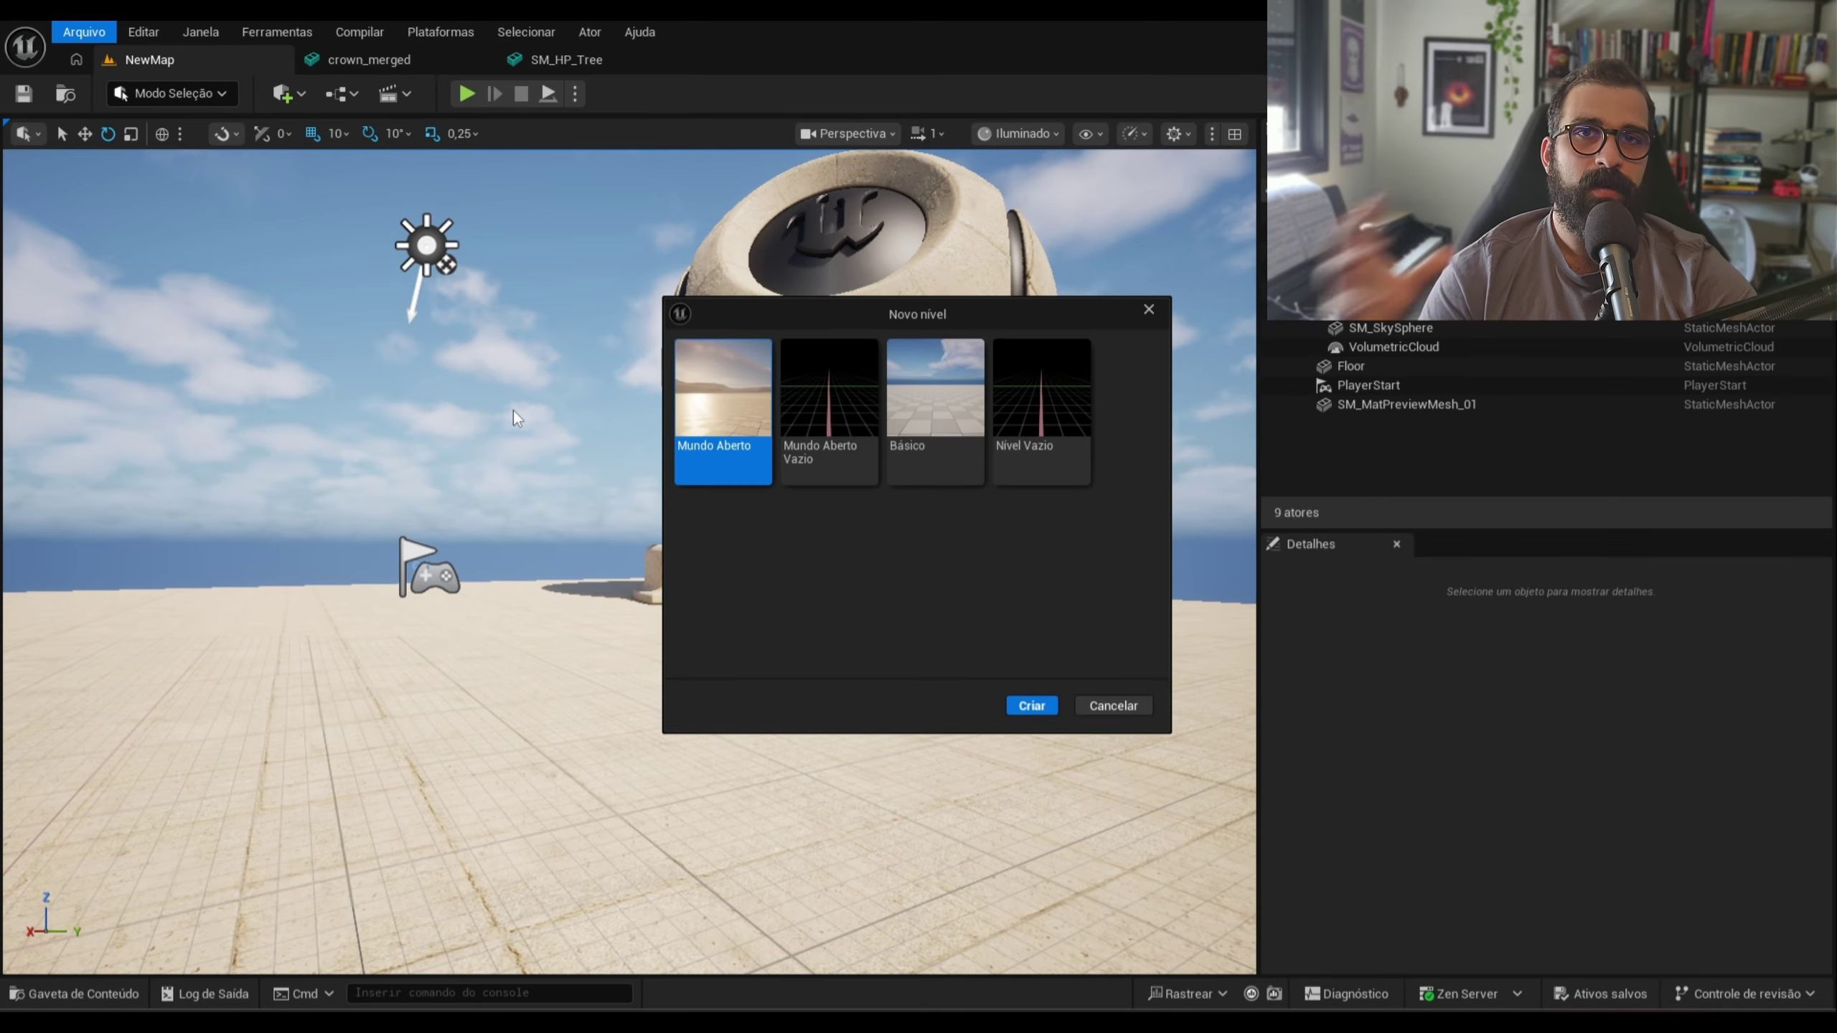
Create a new level from the Mundo Aberto template and select a section of its landscape
click(1033, 706)
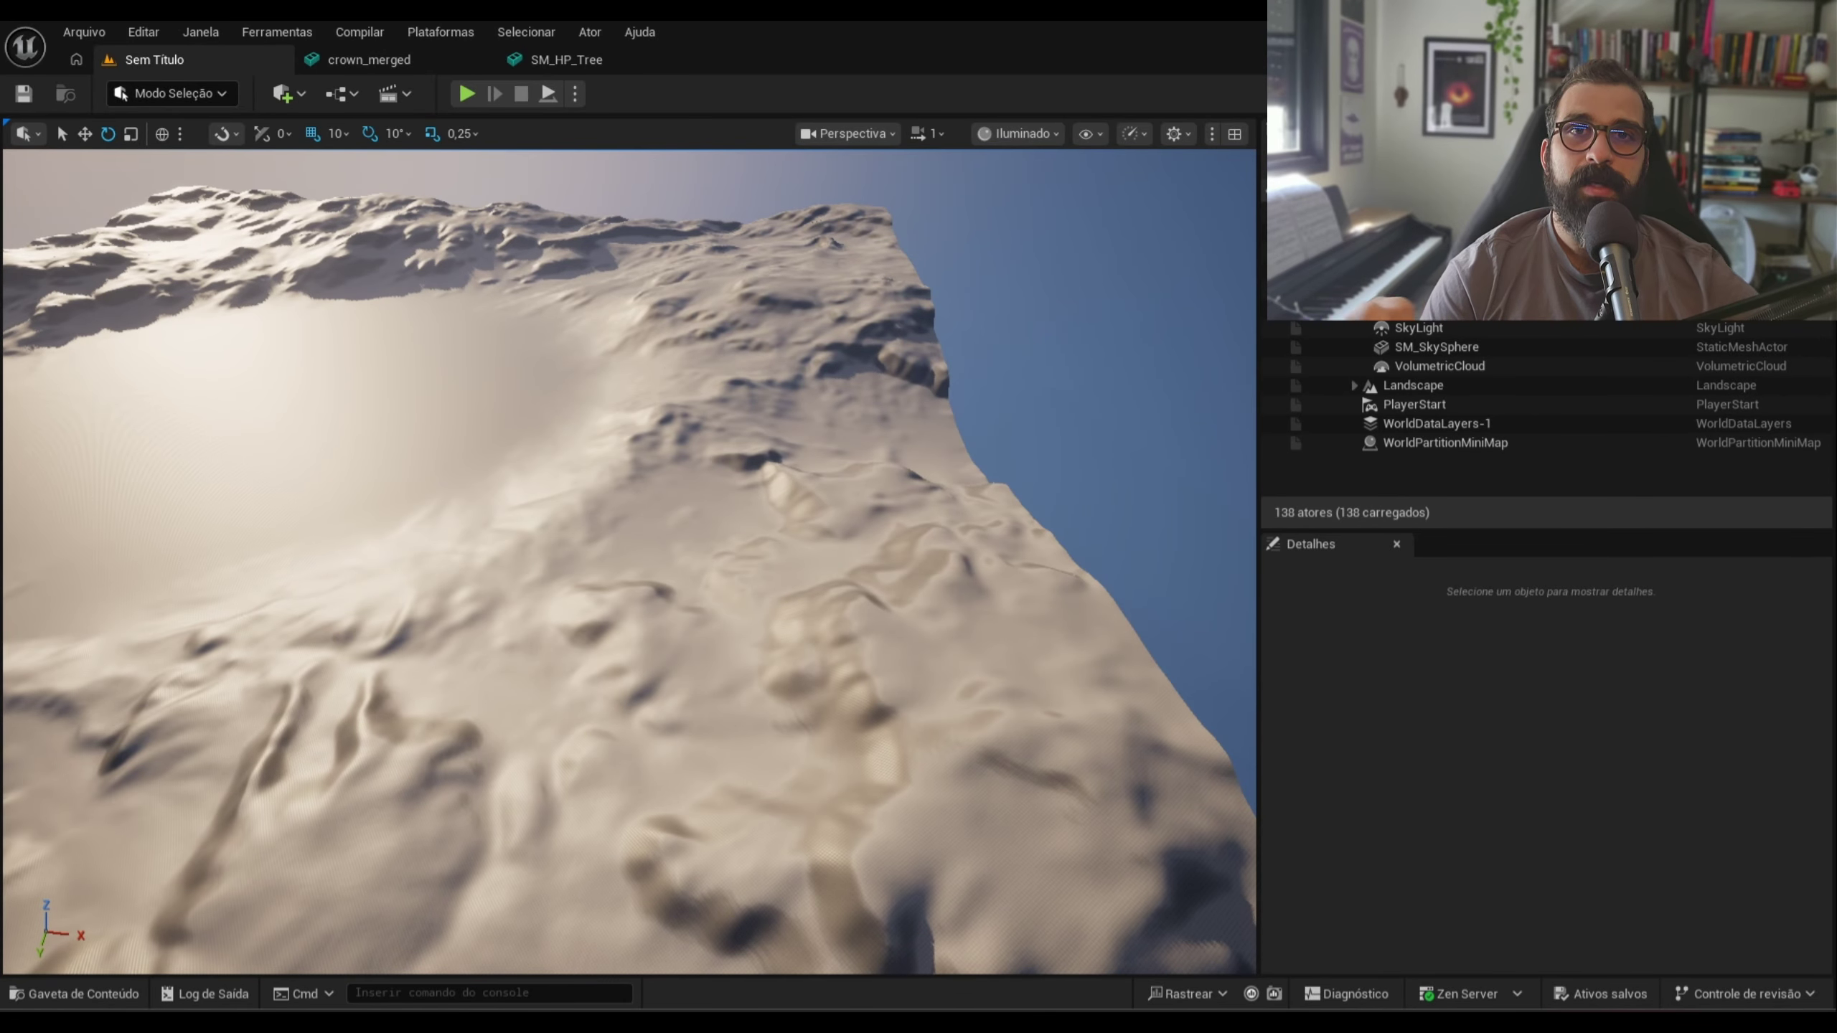
click(668, 688)
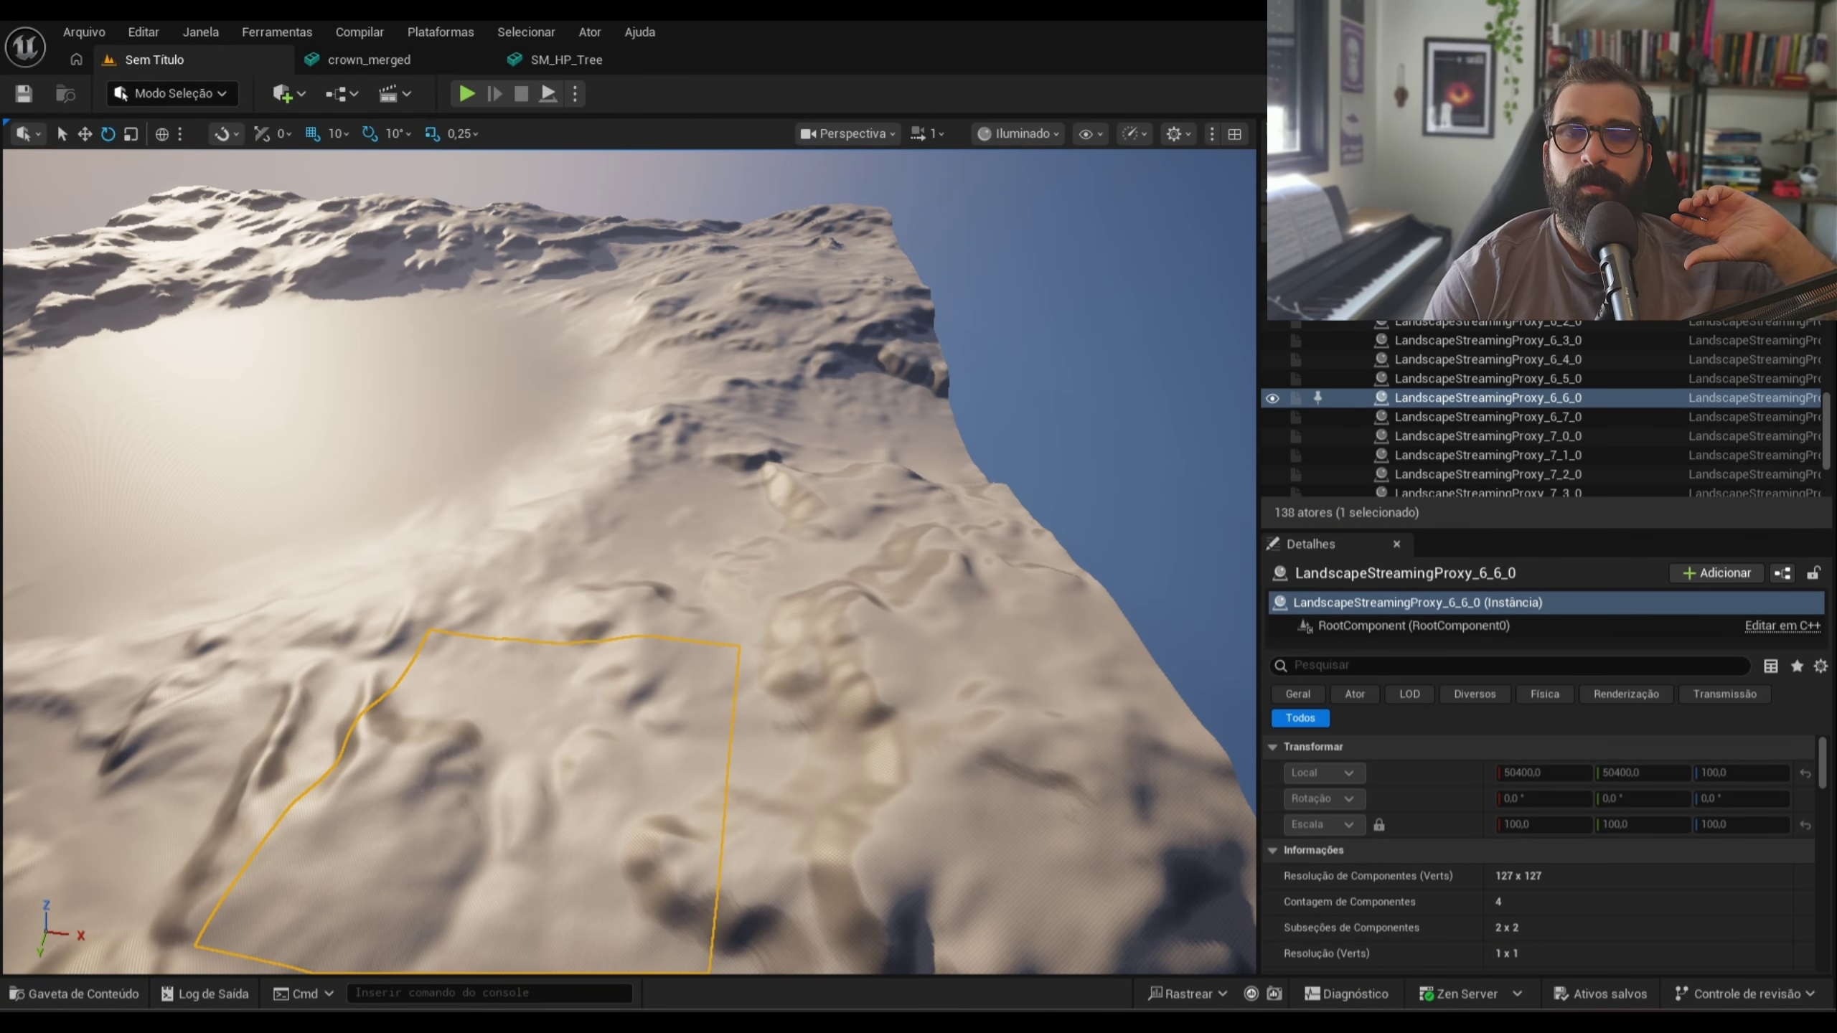
click(669, 598)
Play-test the open world level by running the character across the landscape, and stop the session
key(alt+p)
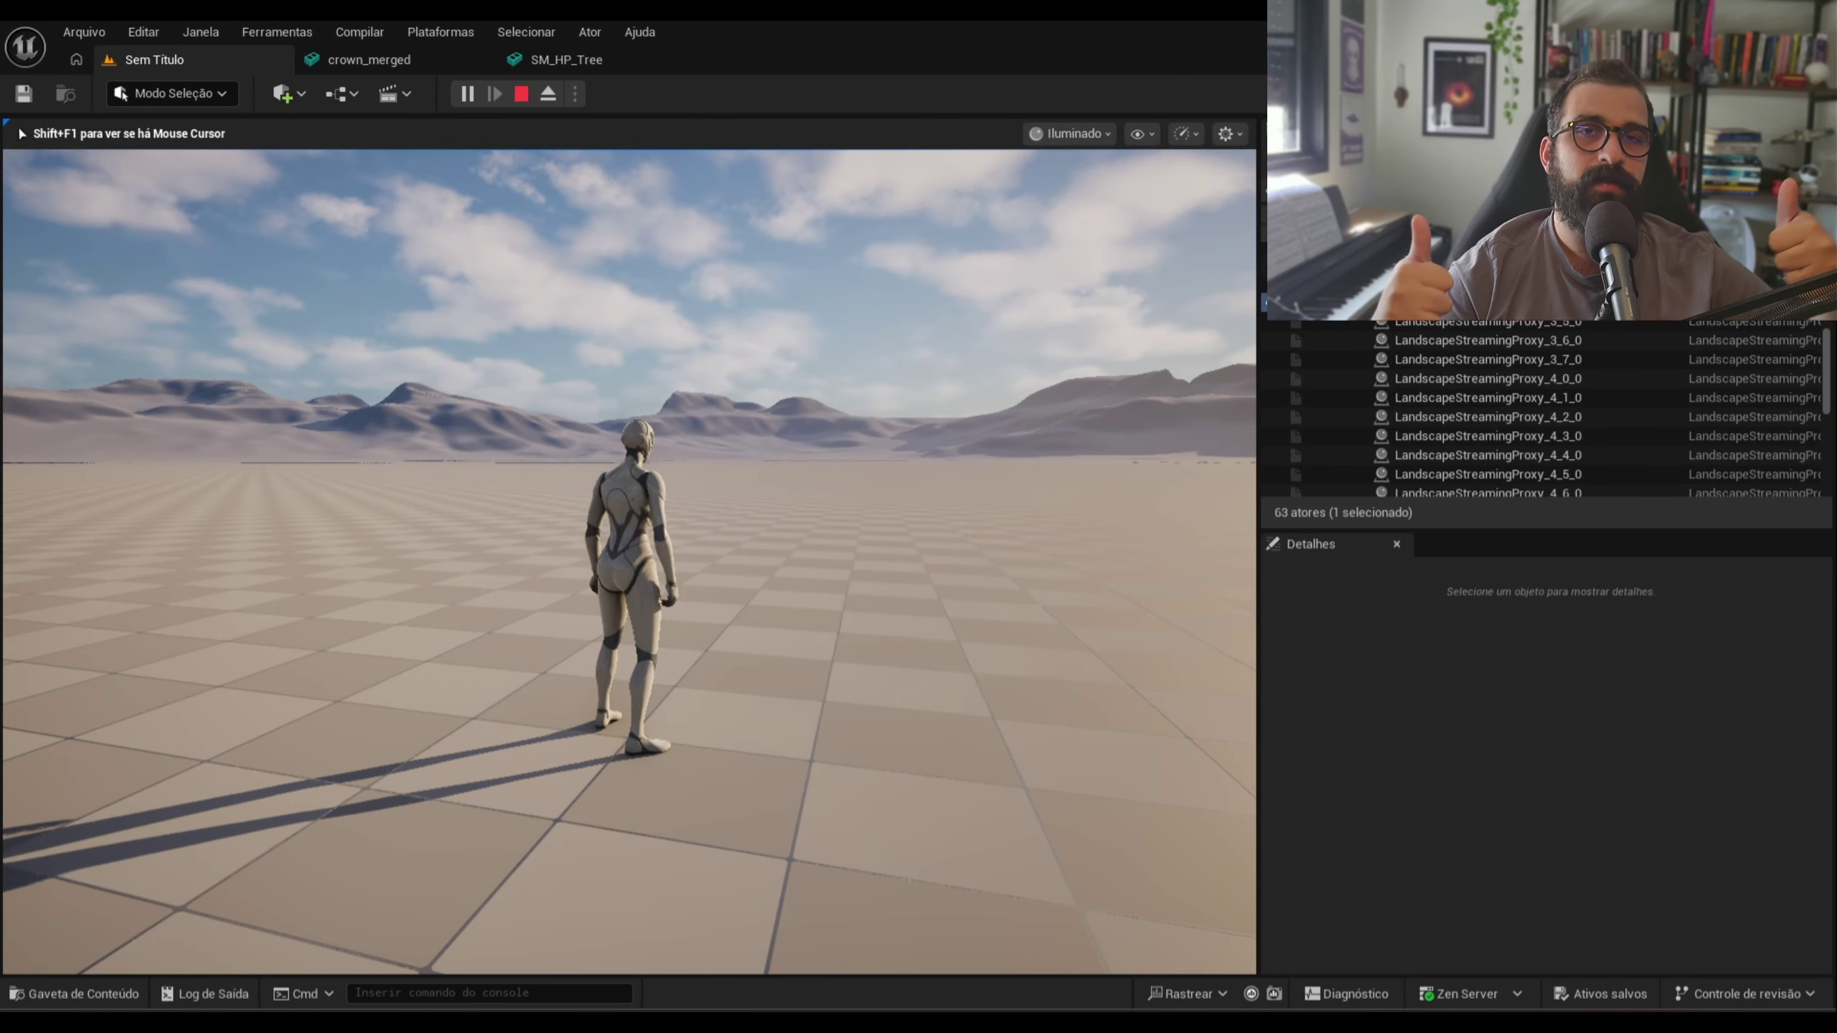
key(w)
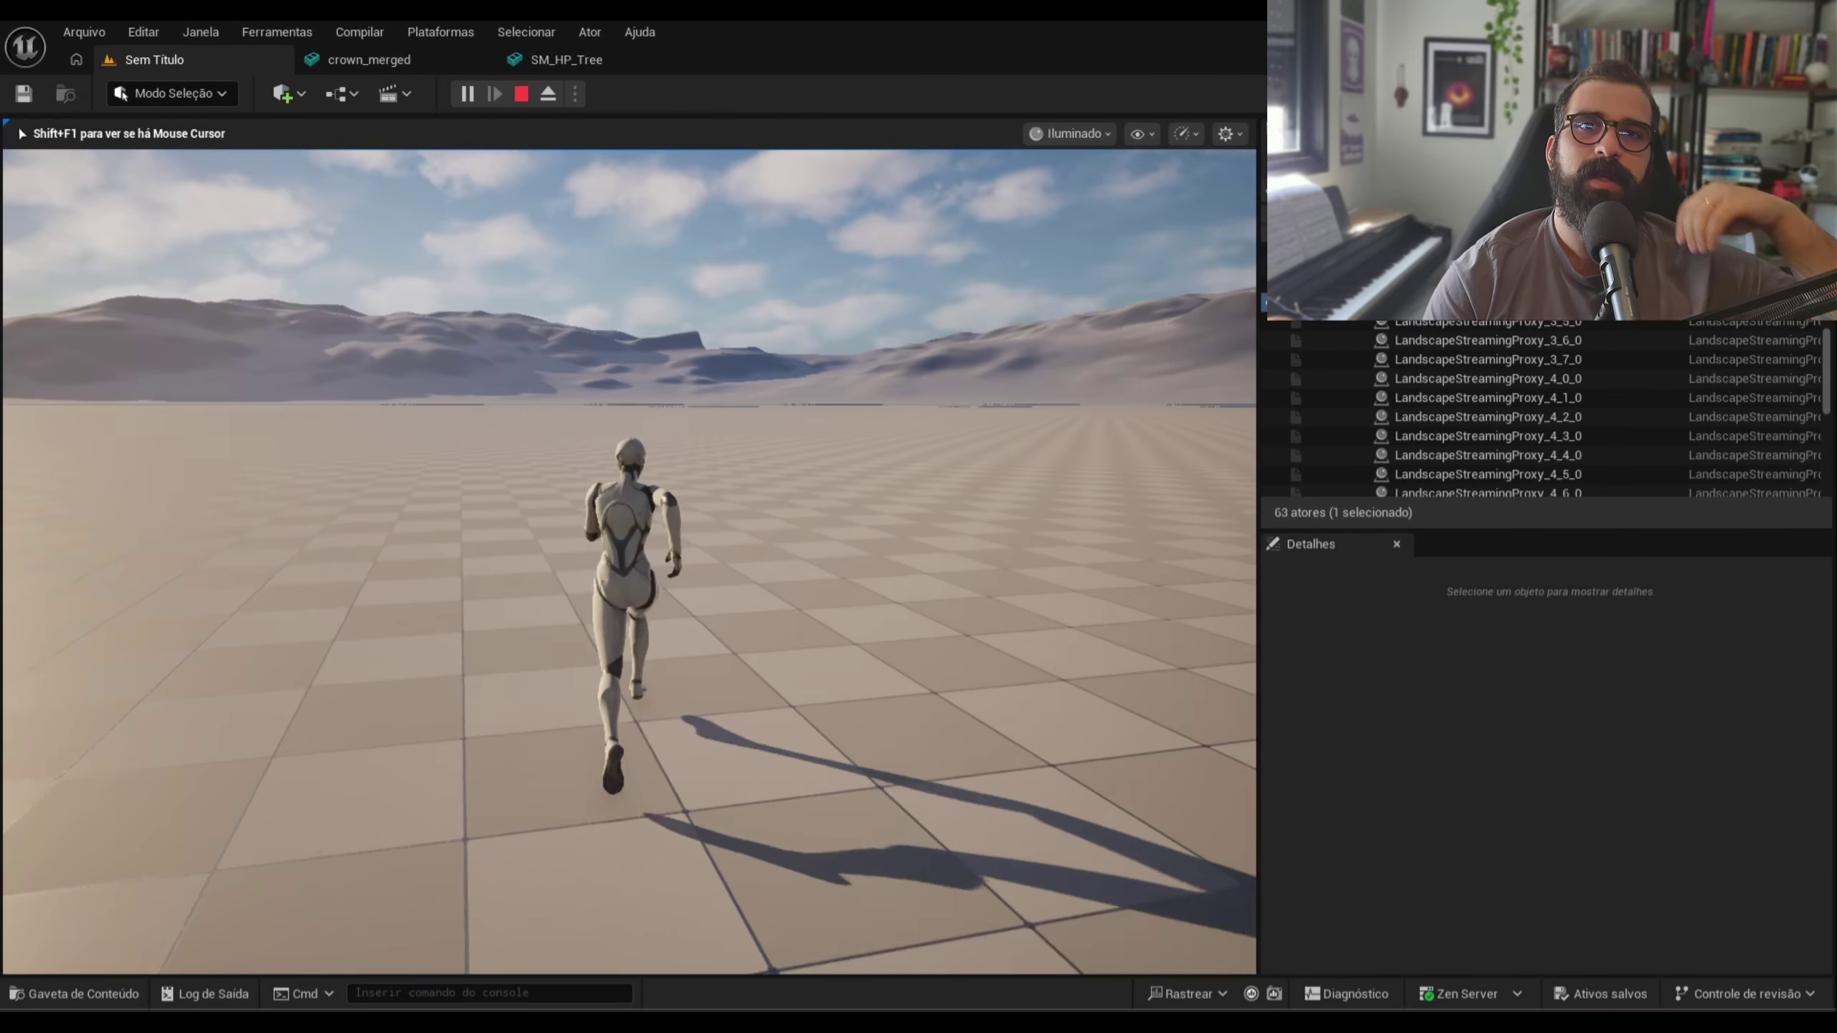
key(w)
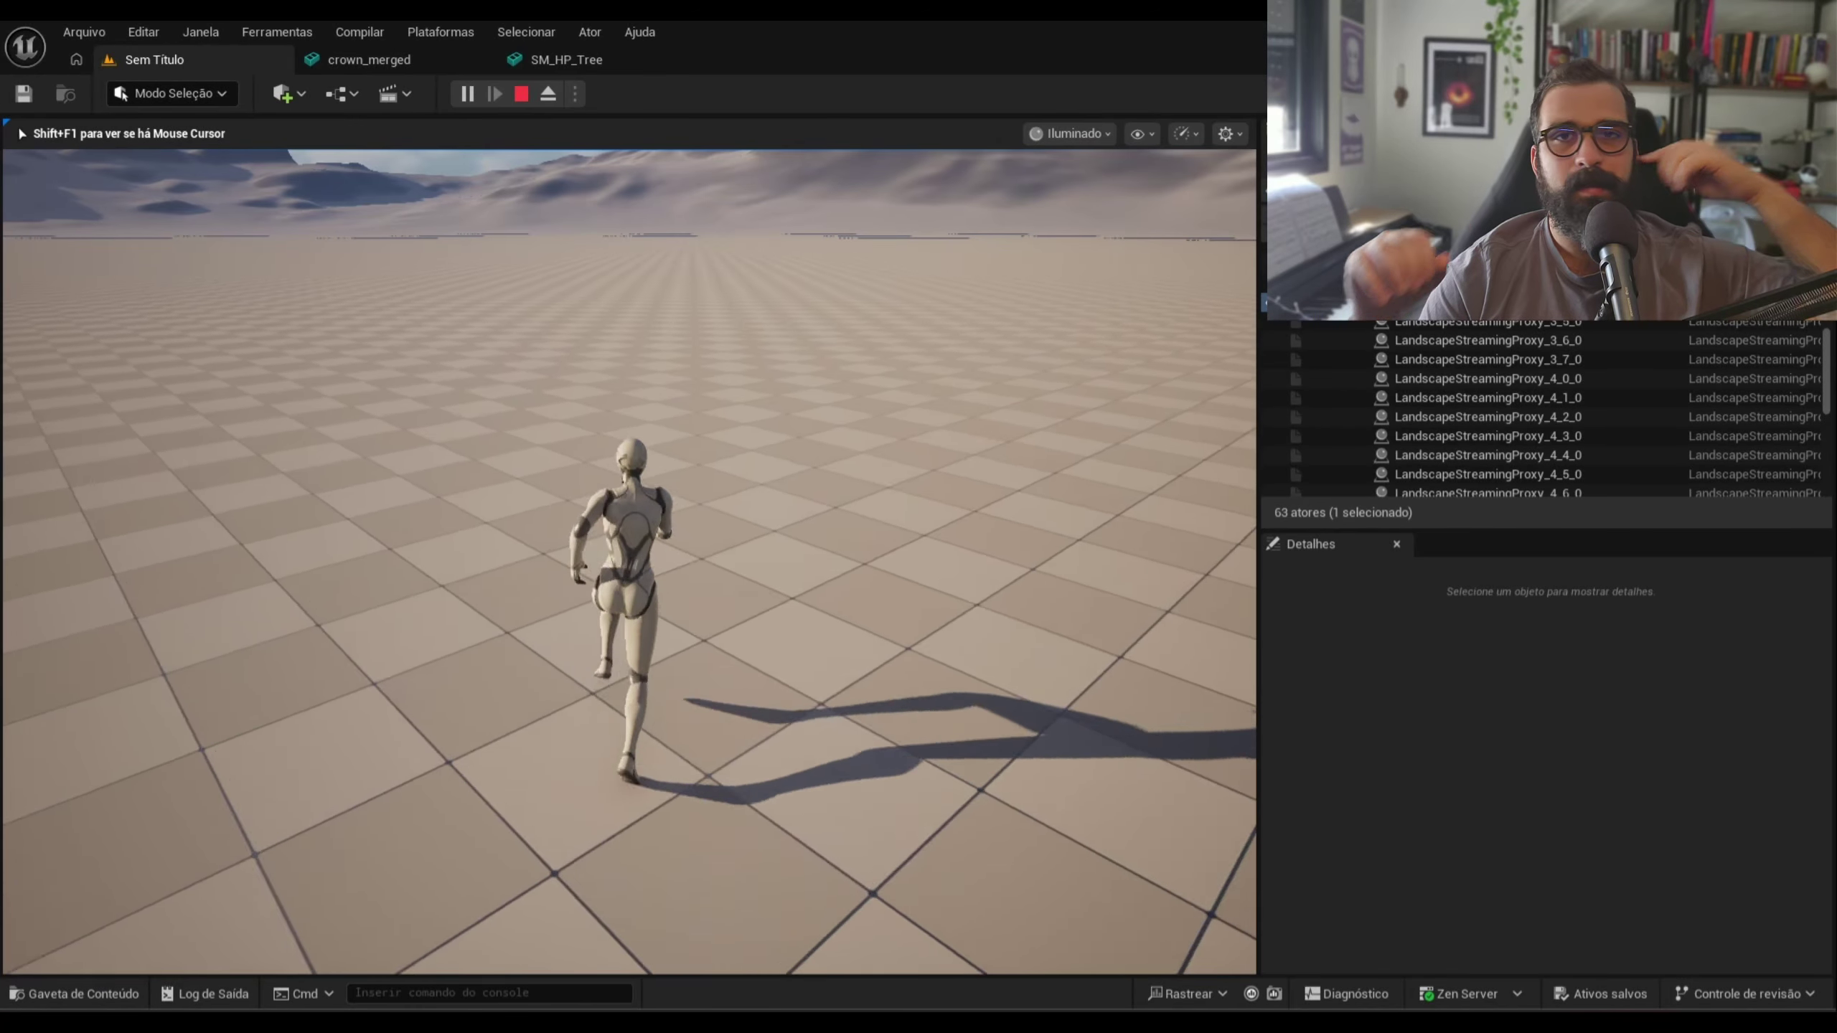
key(w)
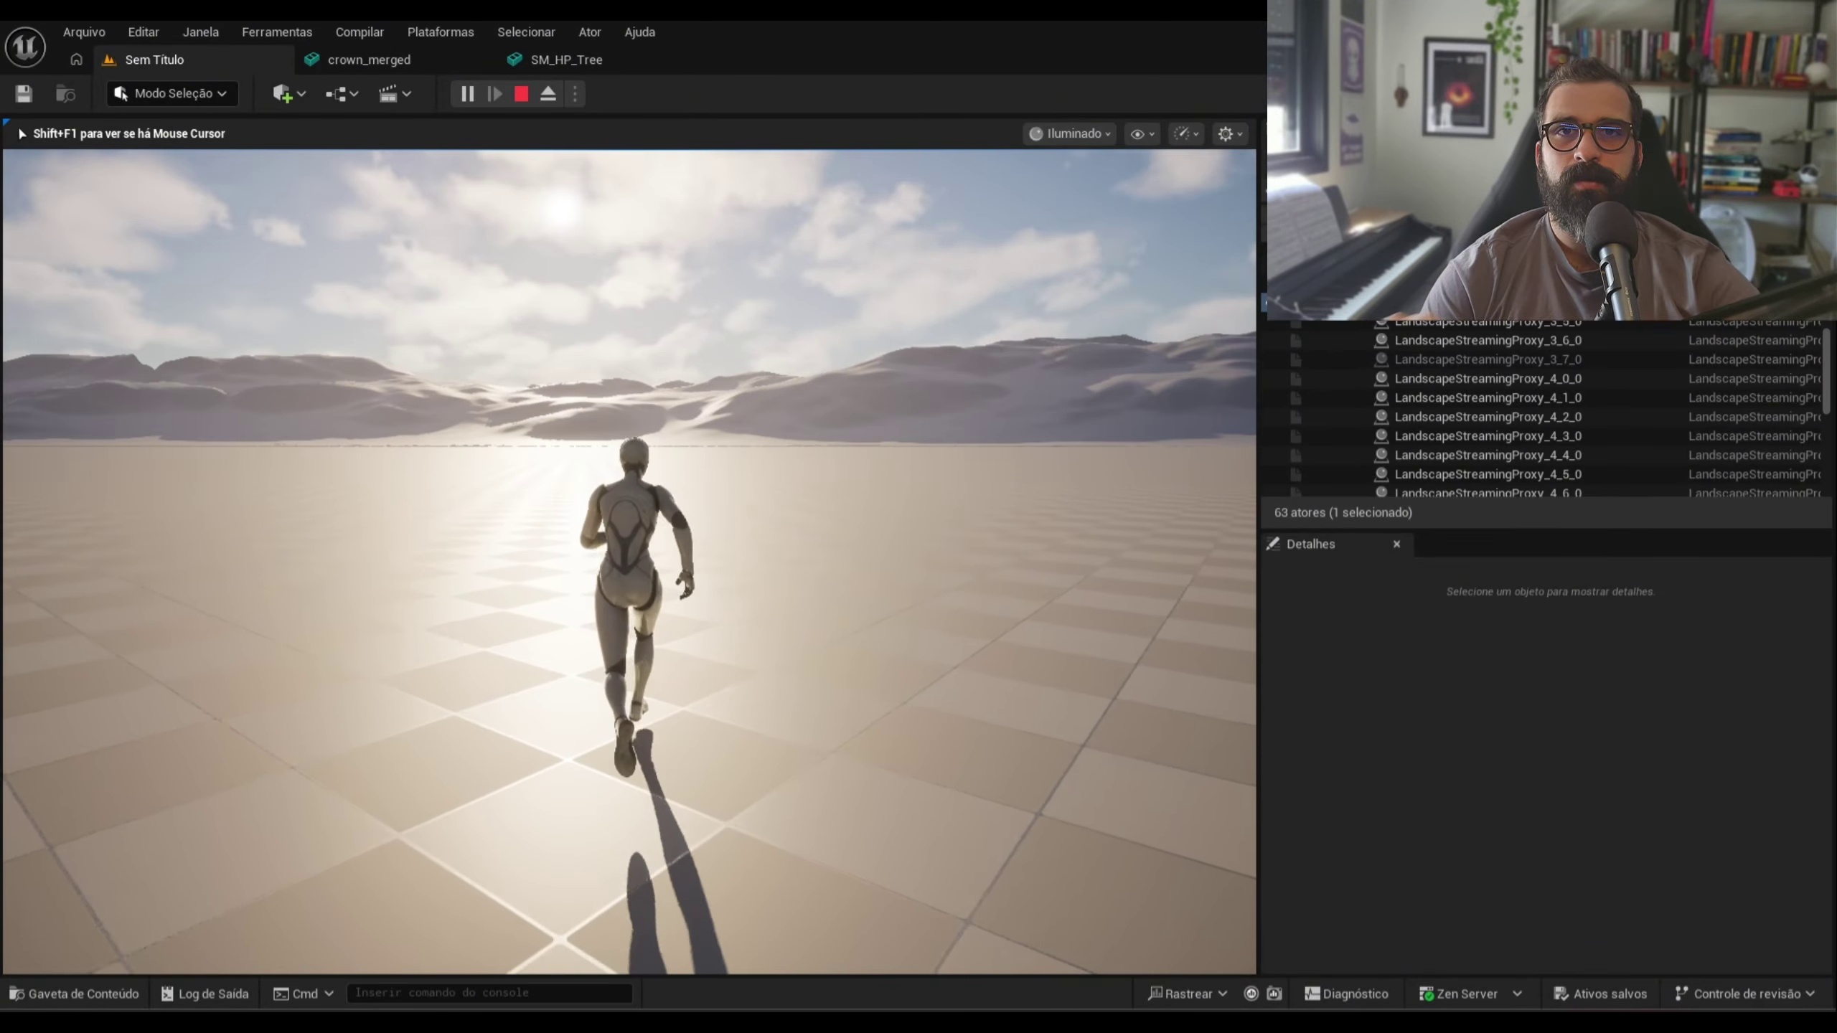
key(Escape)
right_drag(361, 515, 368, 652)
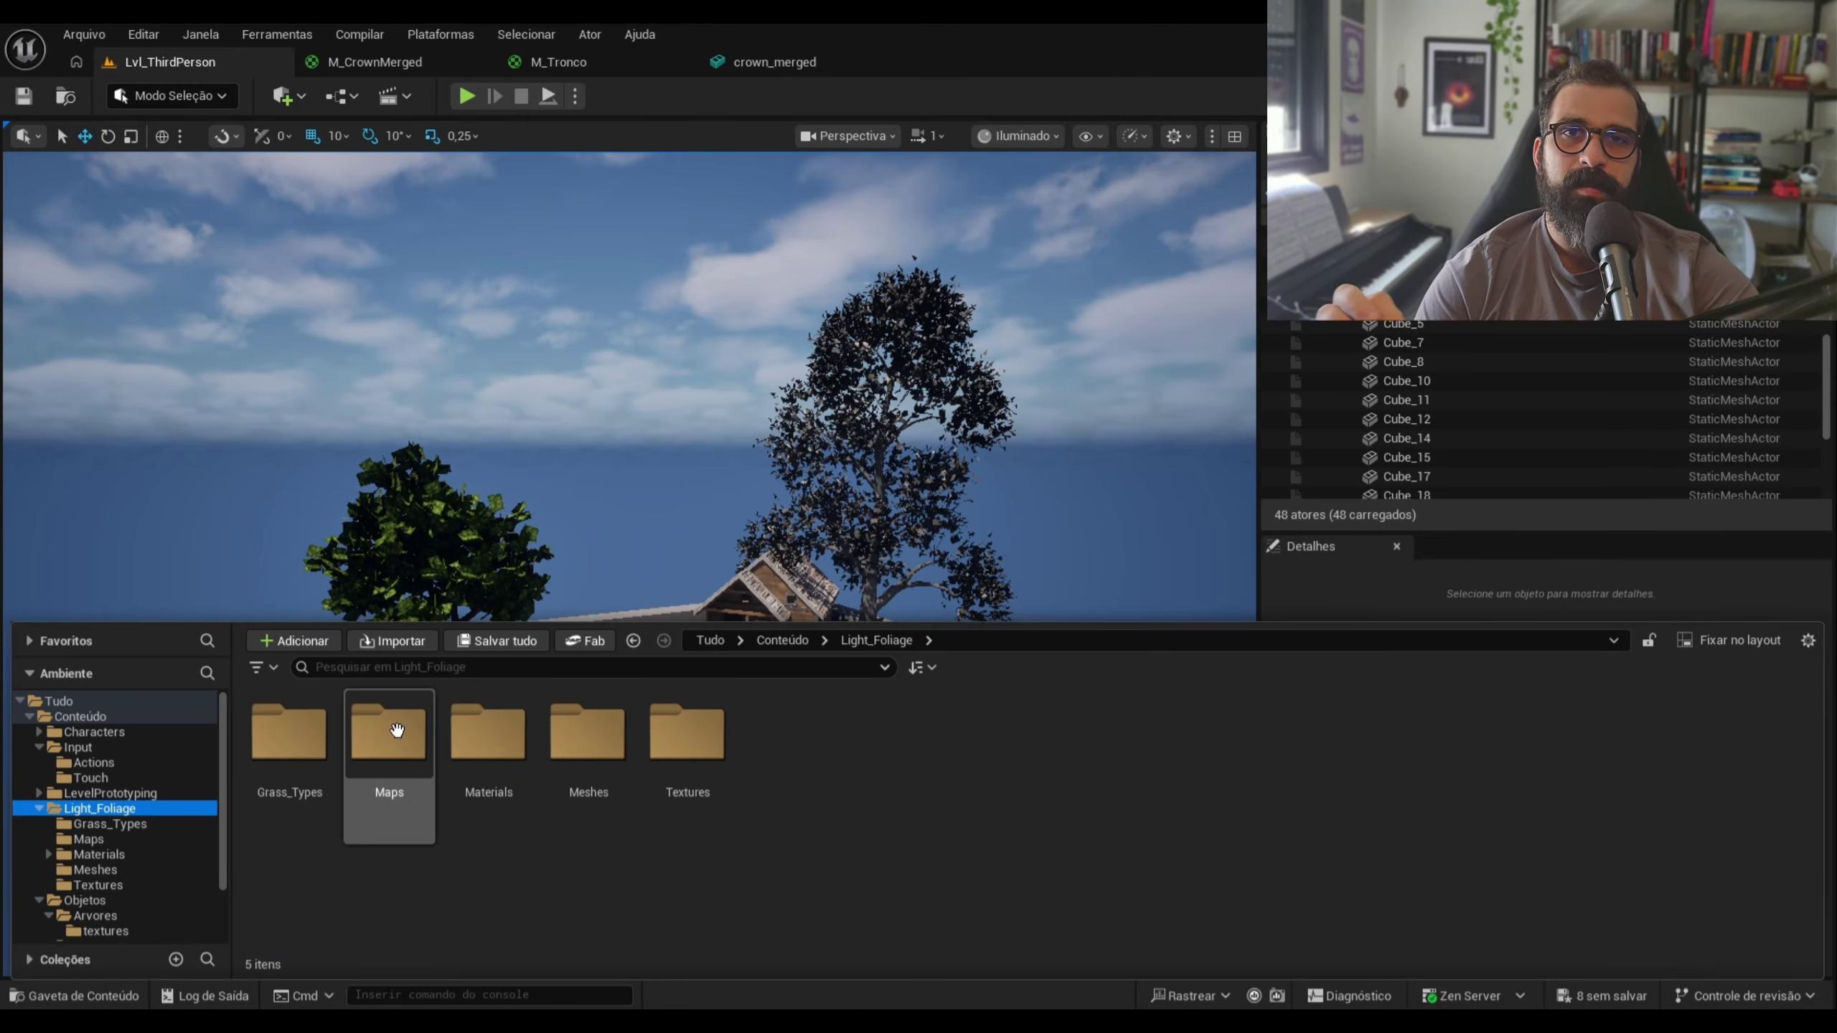
Open the Showcase level from the Light_Foliage Maps folder, saving all pending level and asset changes
double_click(390, 742)
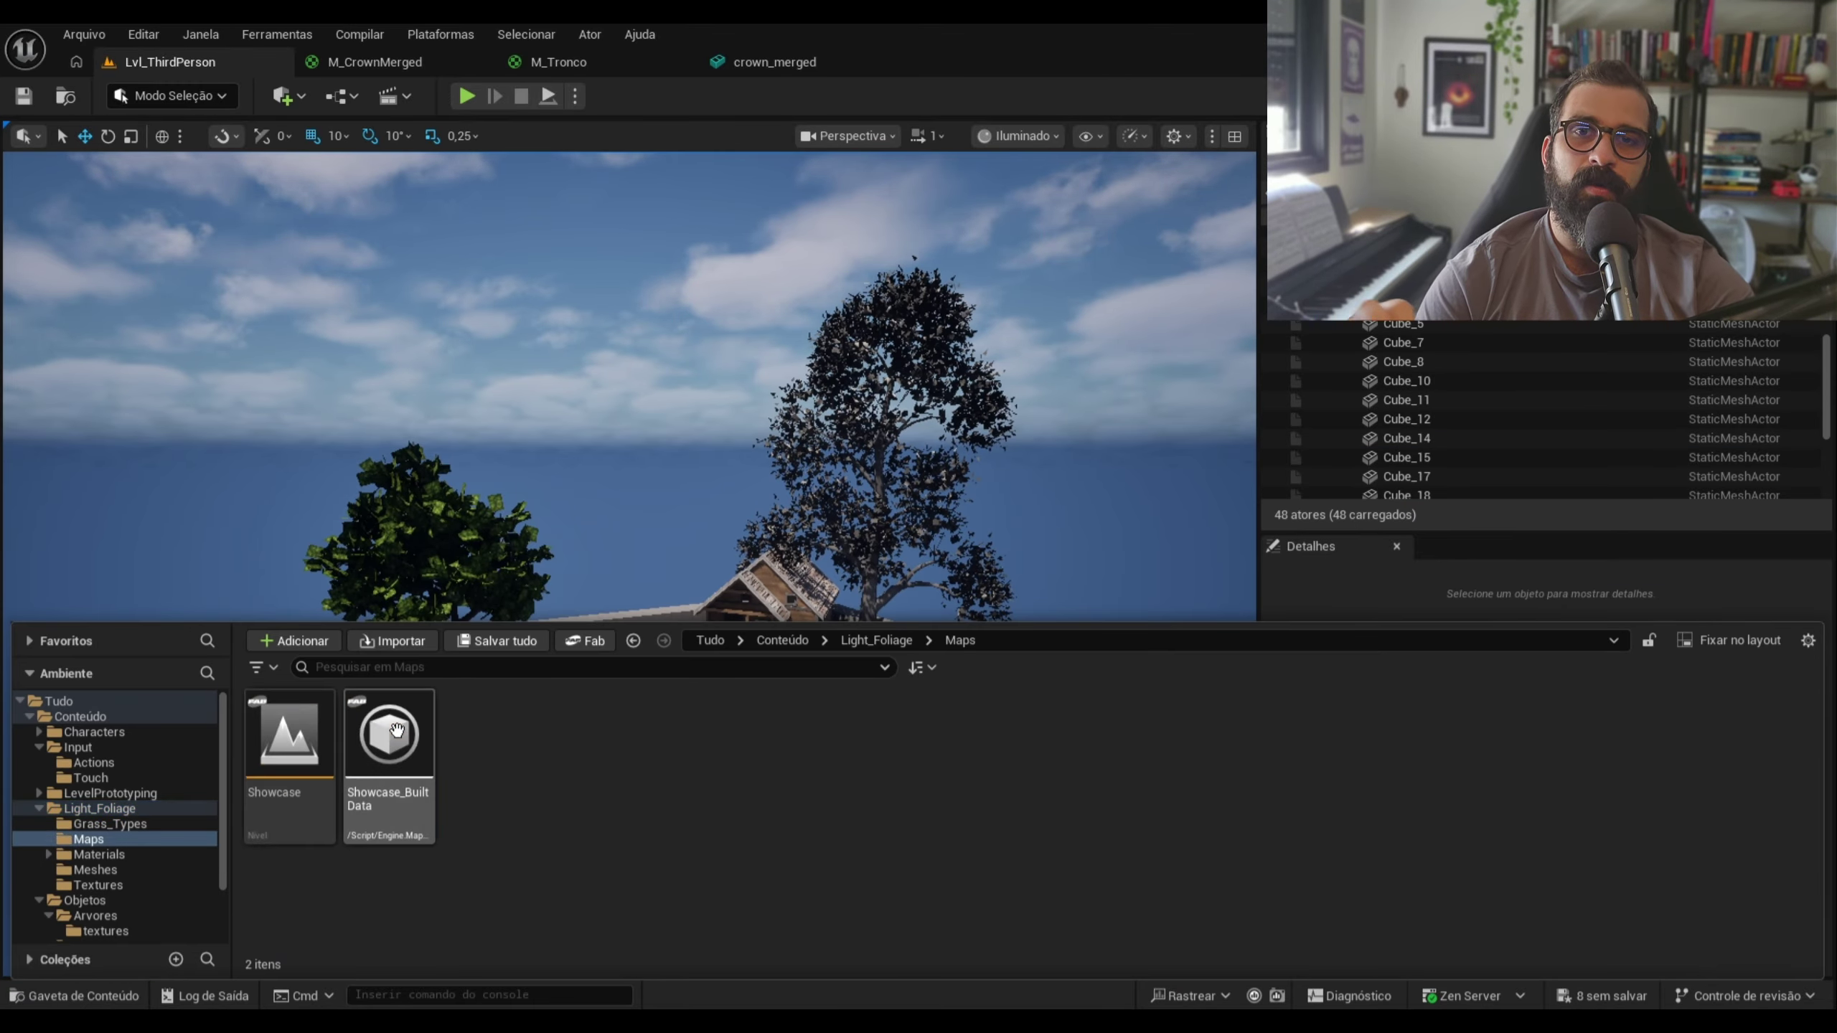
double_click(288, 746)
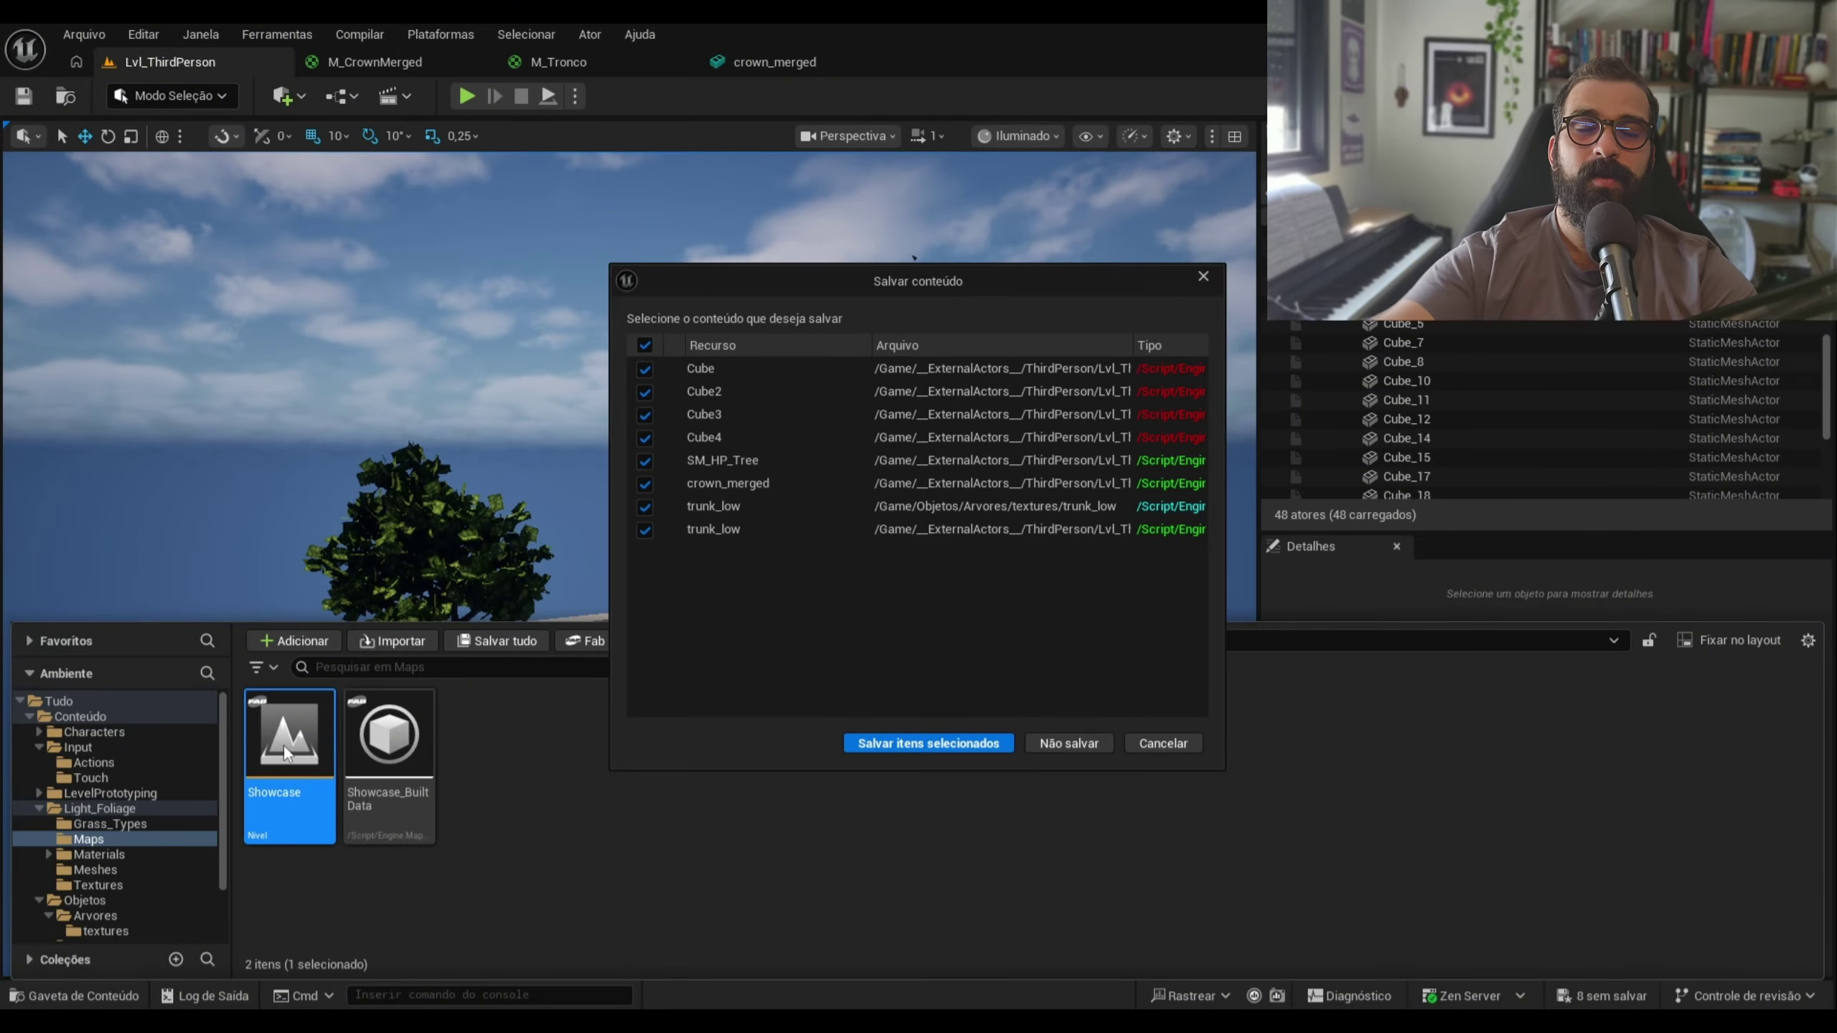
click(934, 743)
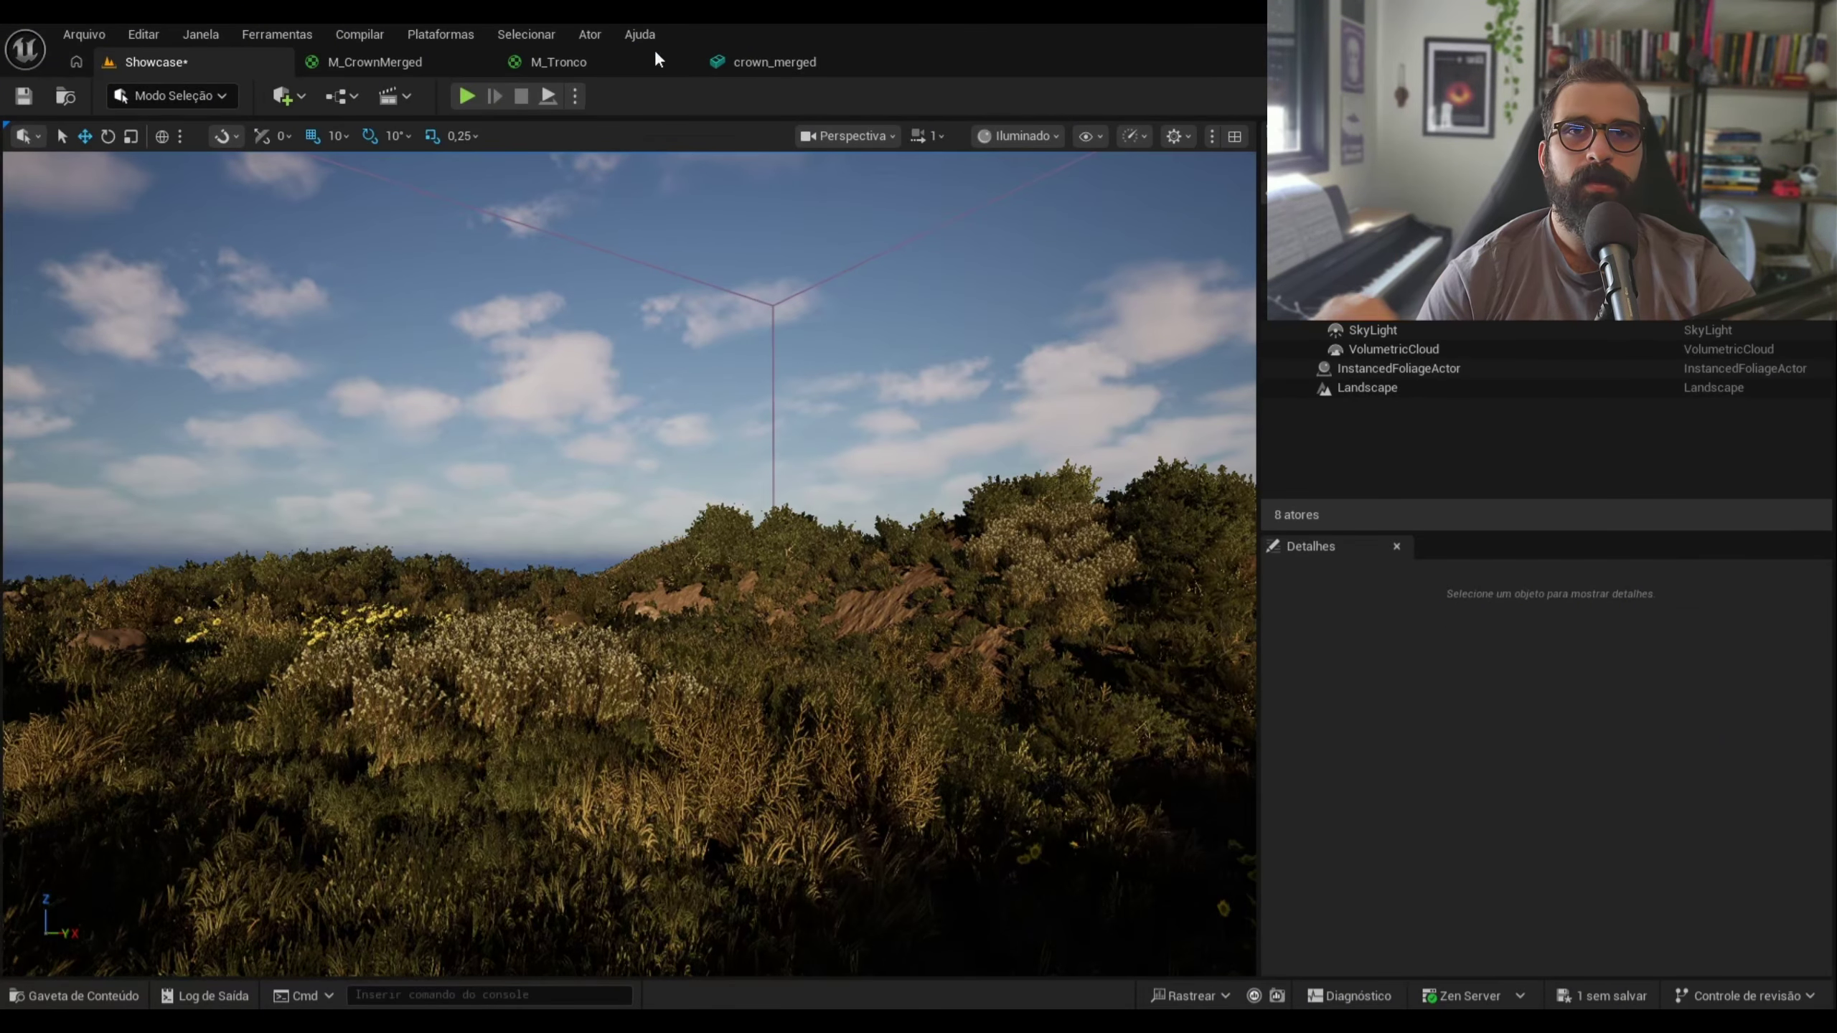
Play-test the Showcase and open_world_LSP_v2 levels by running the character through them, and end the session
click(467, 95)
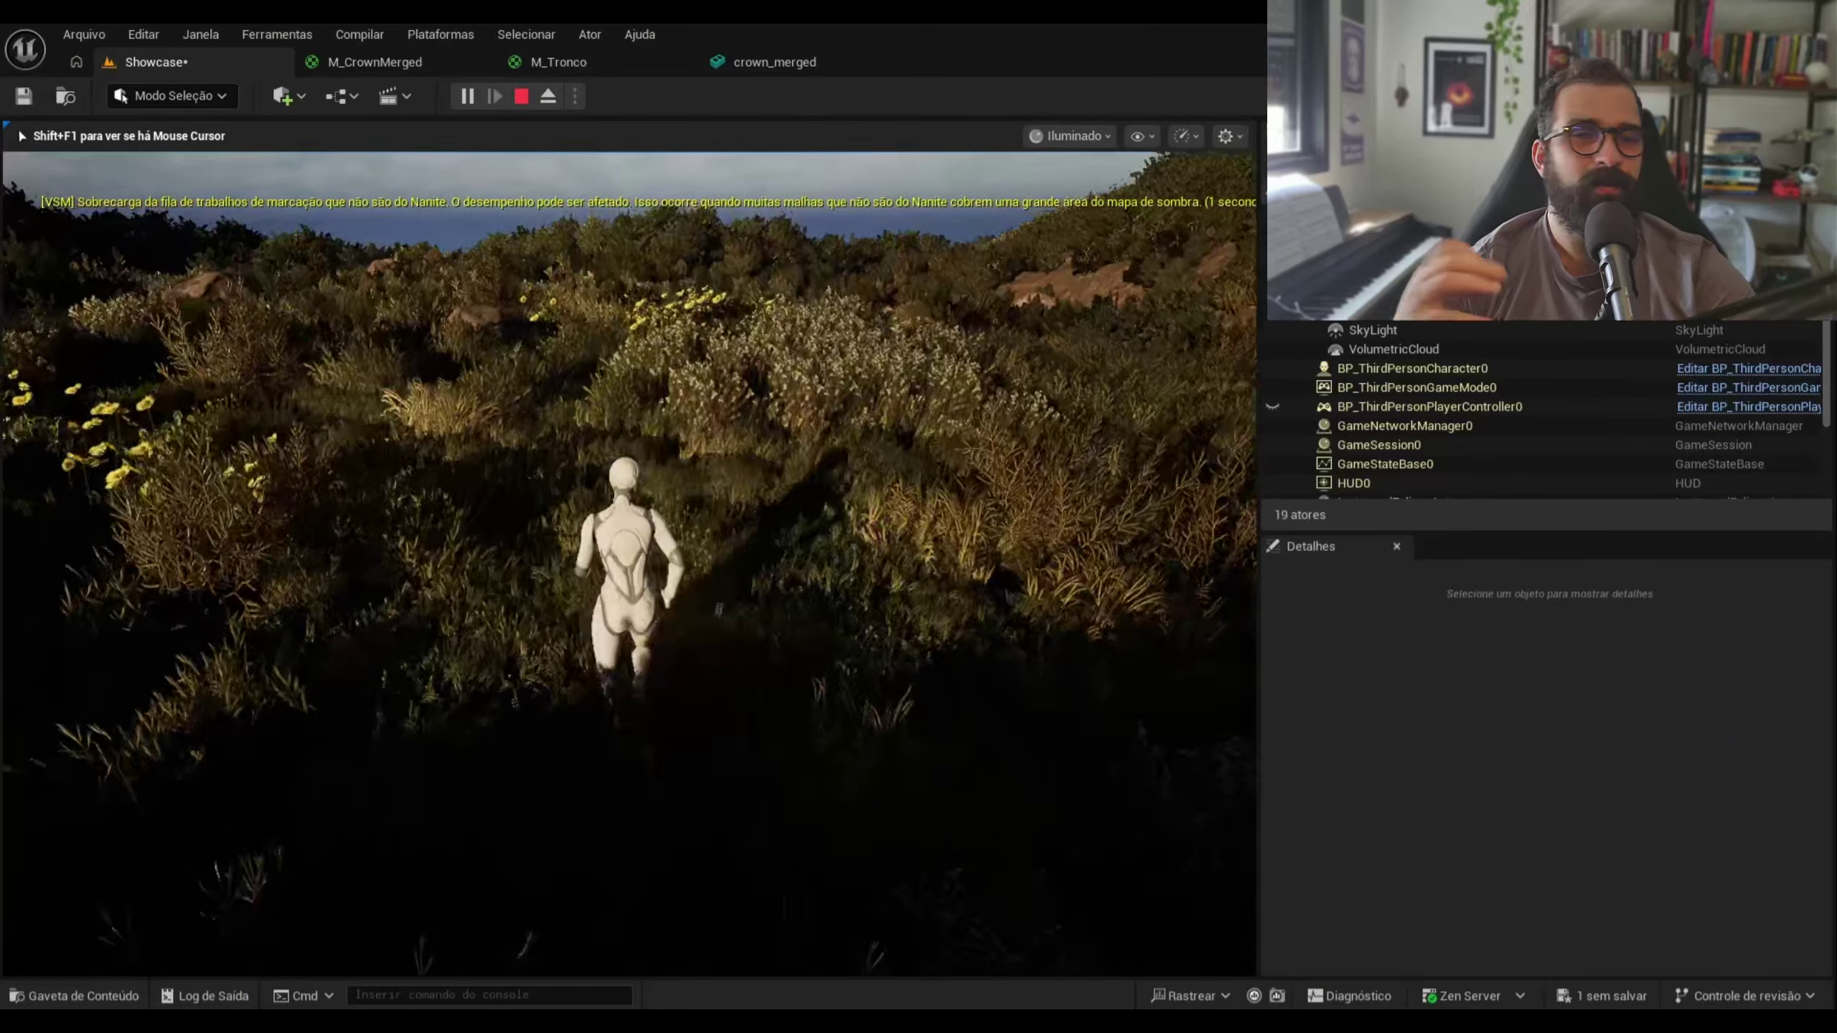
key(w)
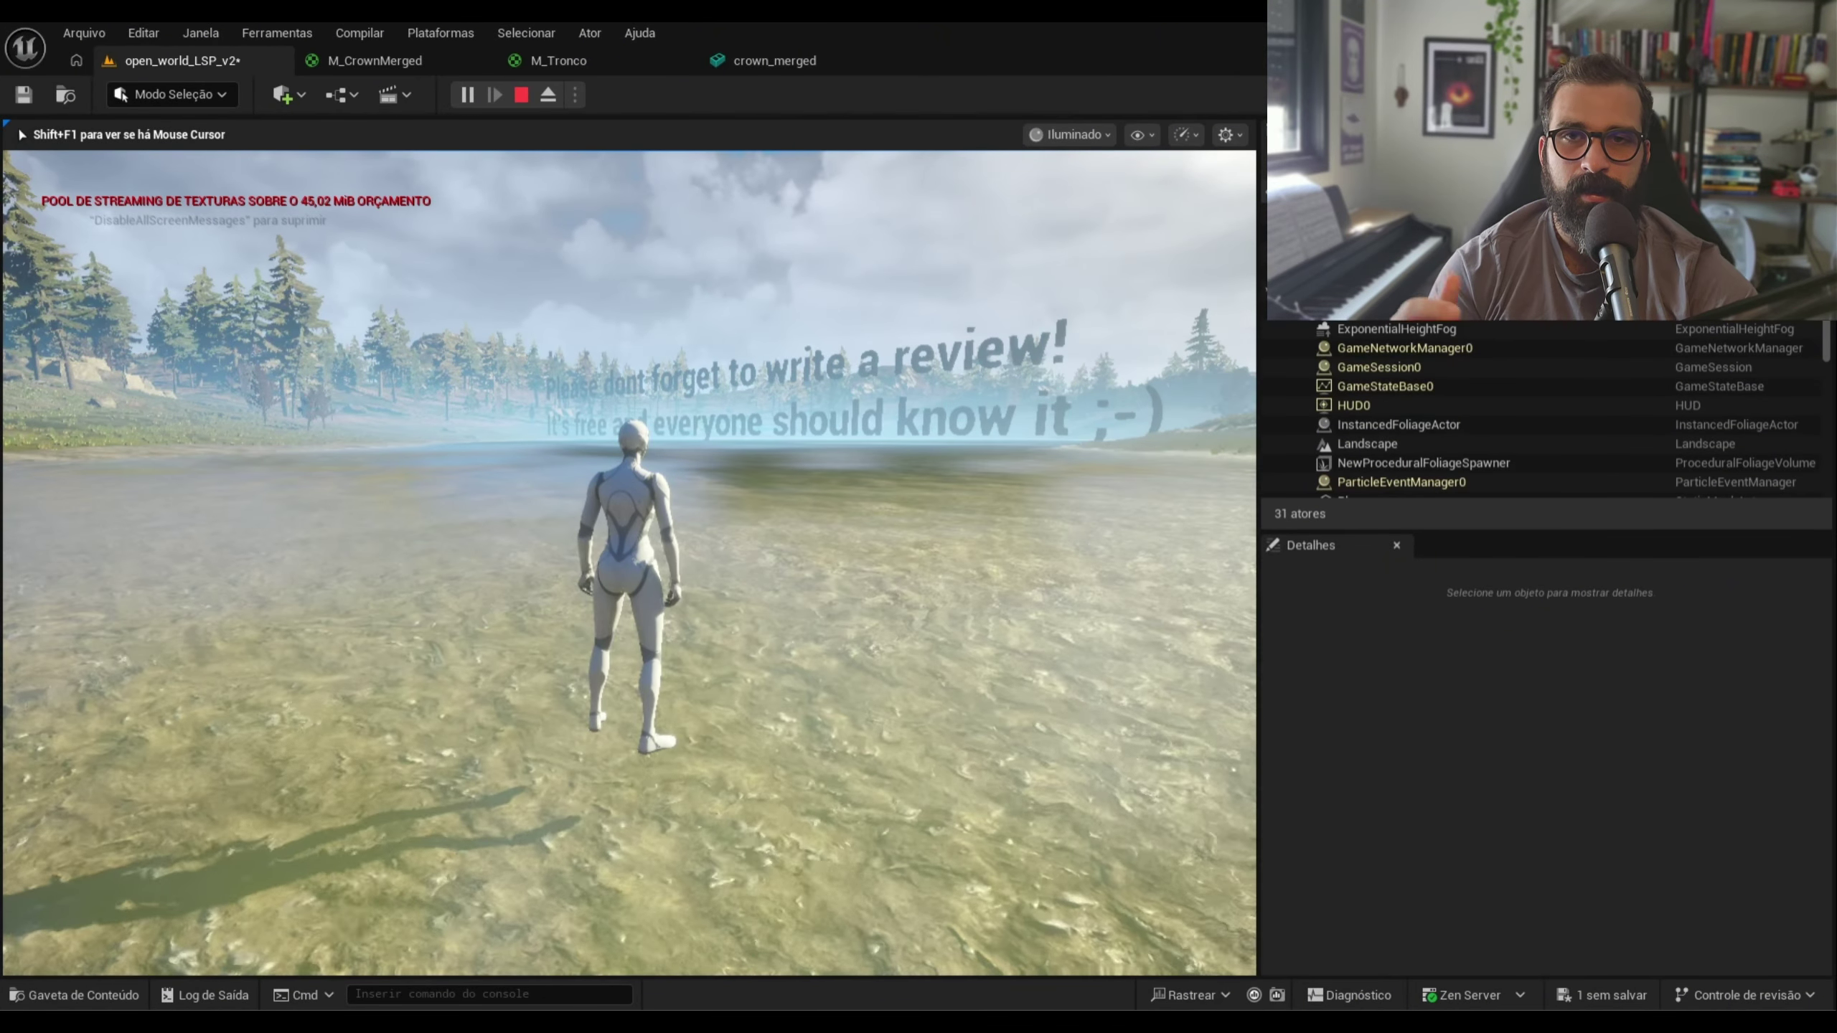
key(w)
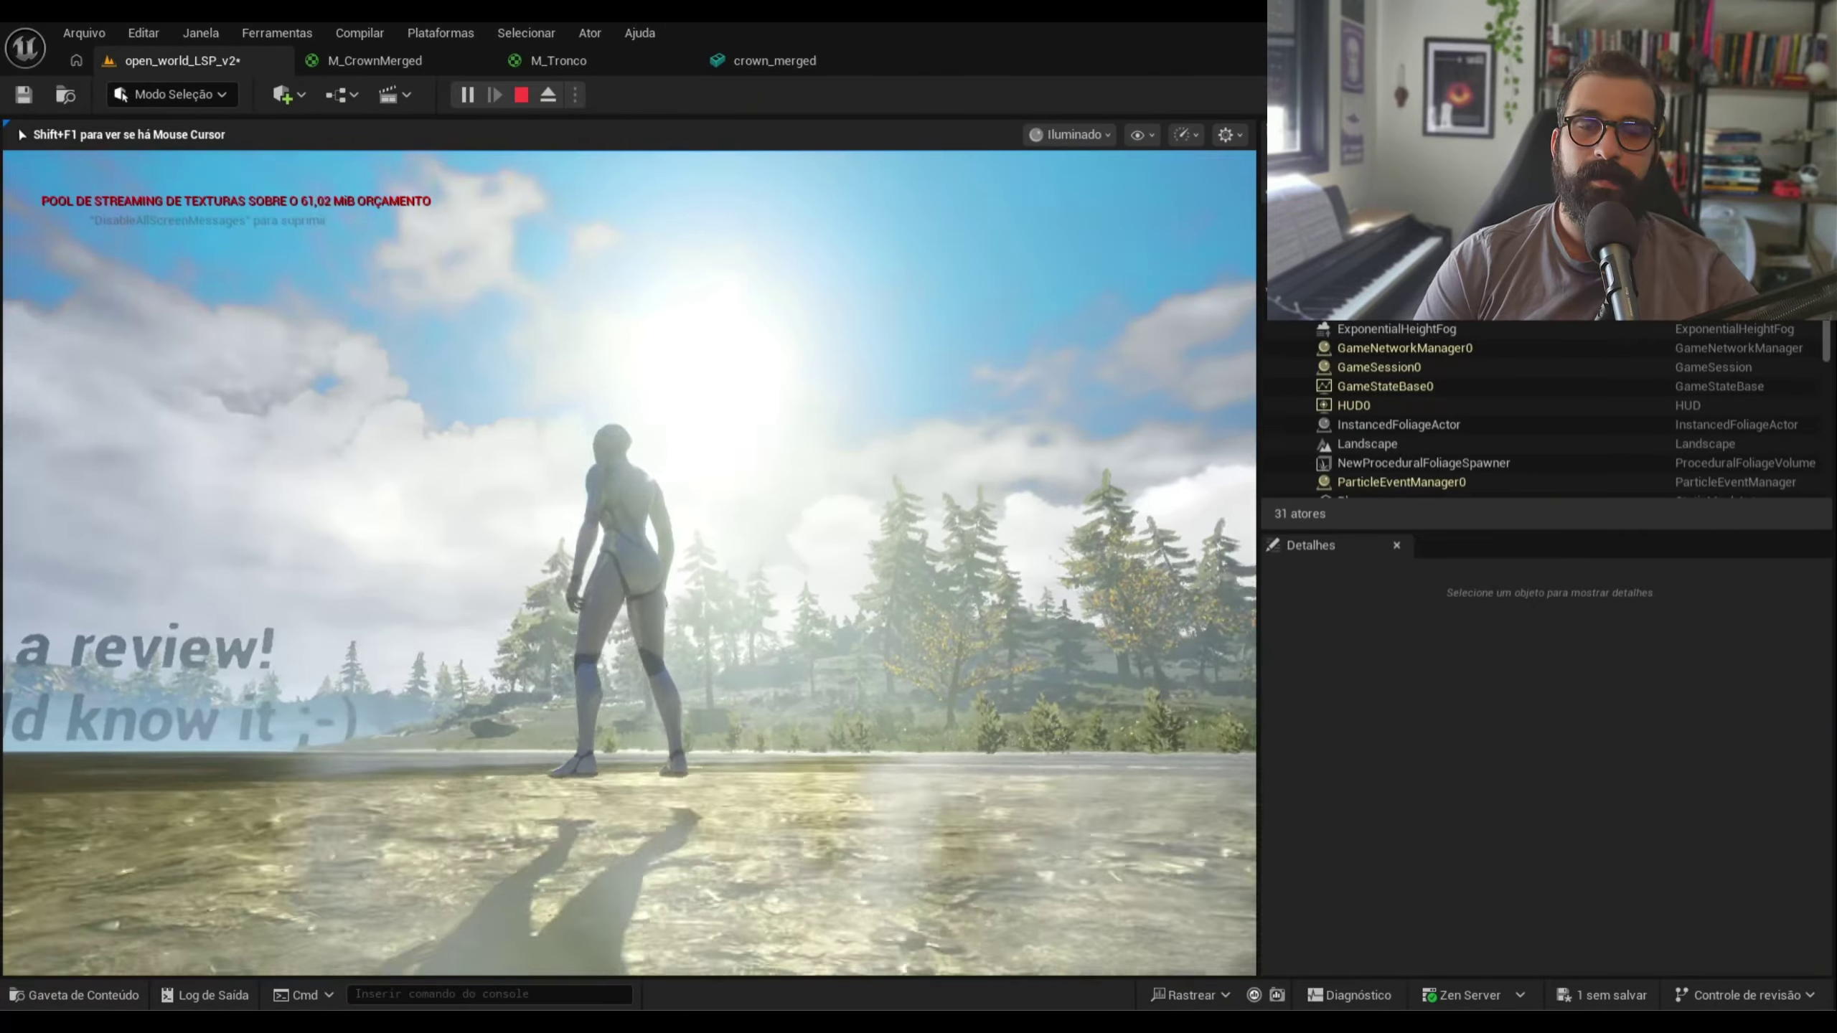
key(Escape)
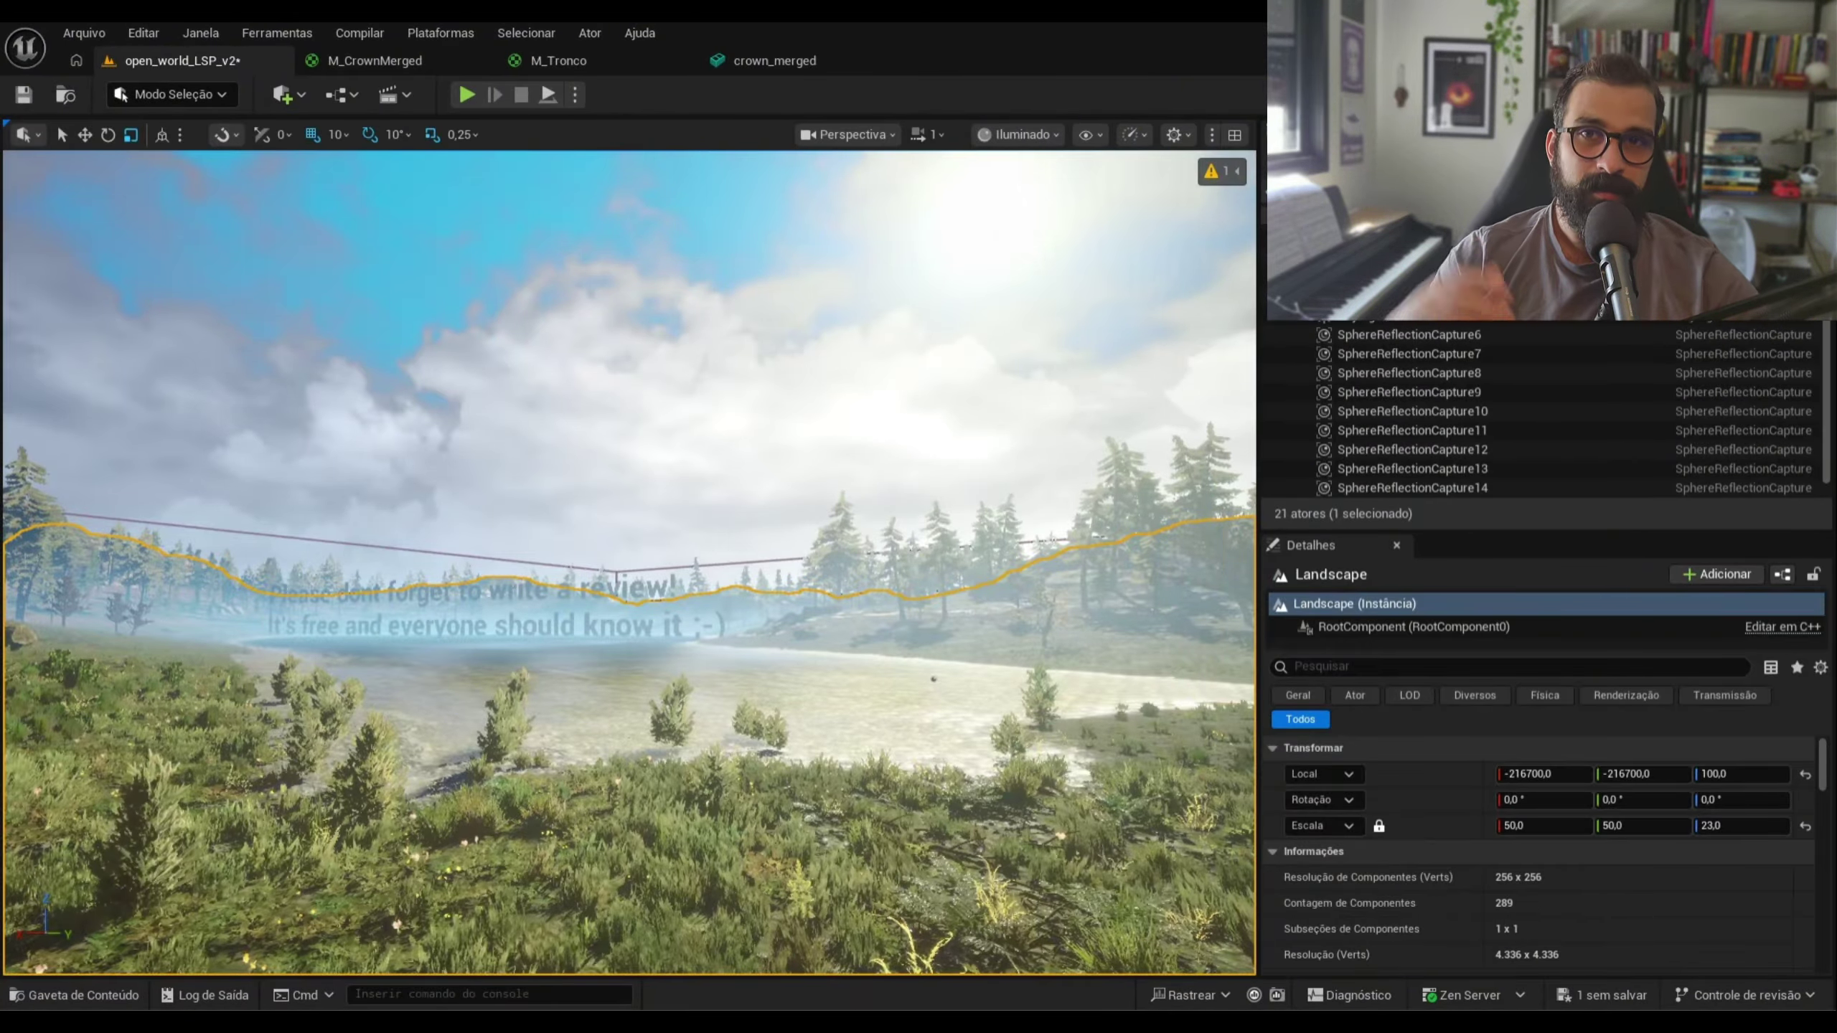
Play-test the open_world_LSP_v2 level by running the character to the large rock, end the session, and survey the terrain
right_drag(629, 507, 730, 648)
key(alt+p)
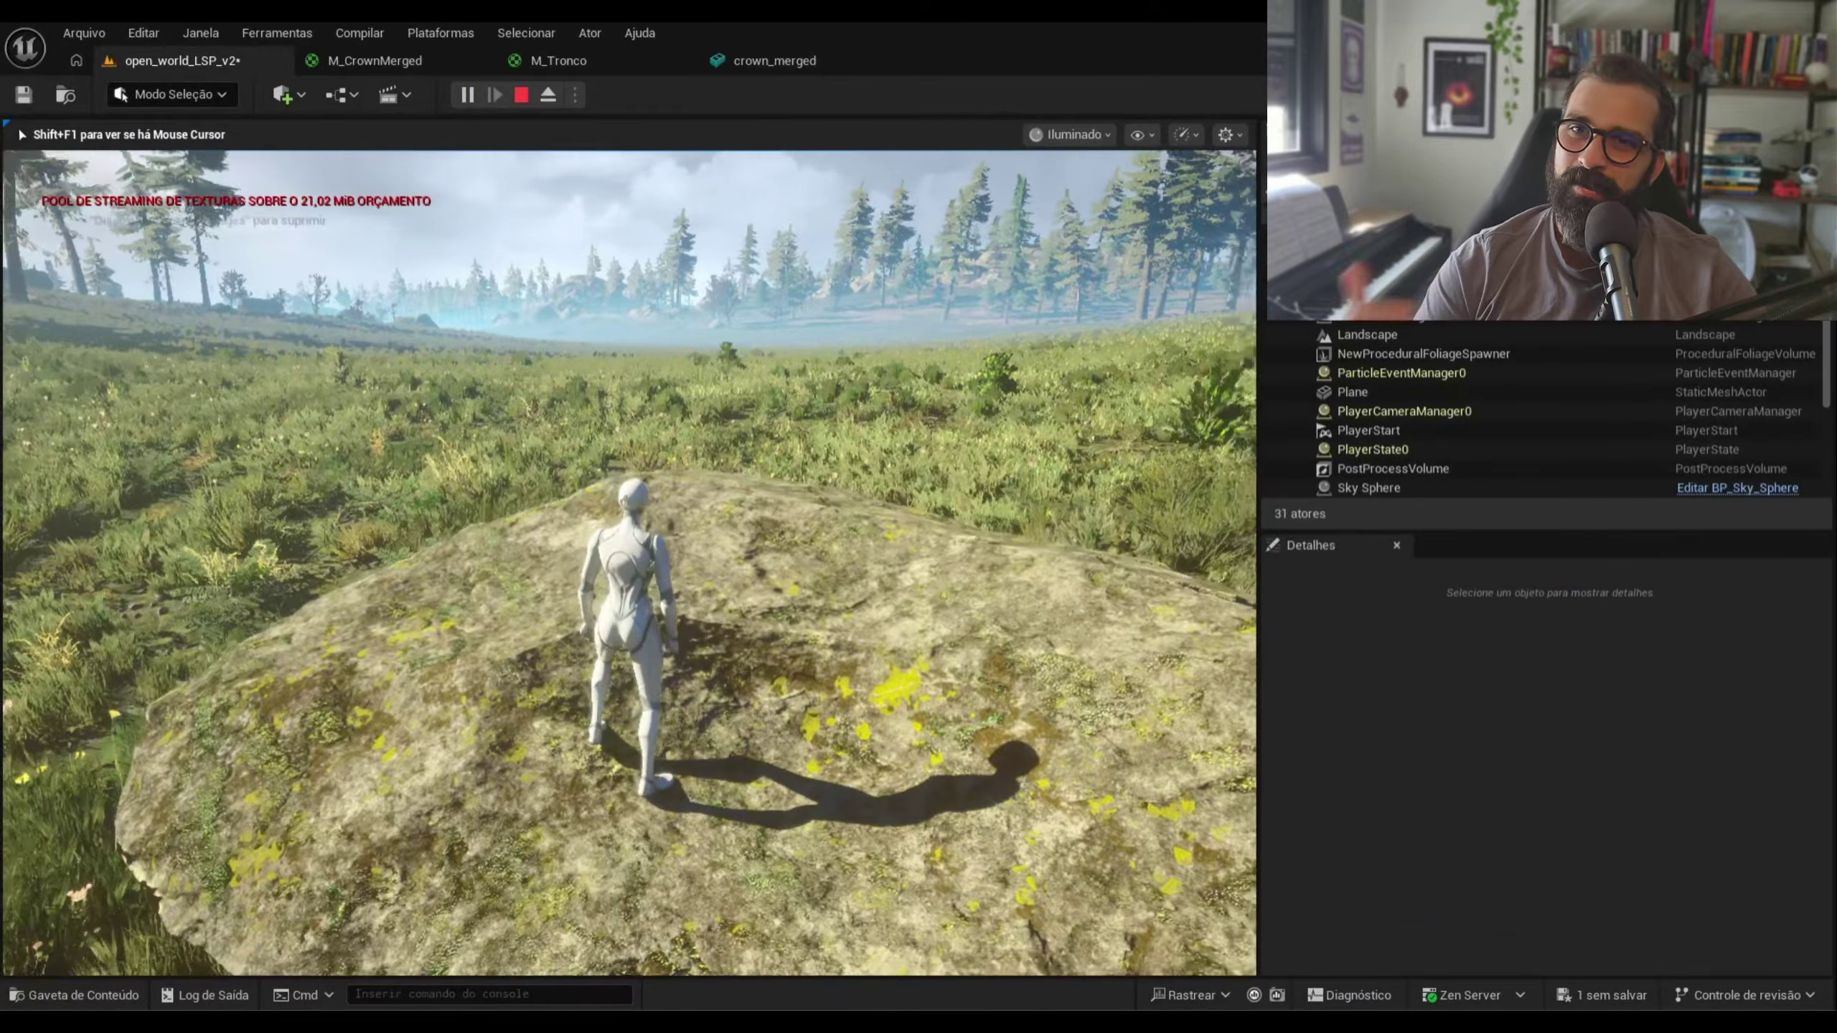
key(w)
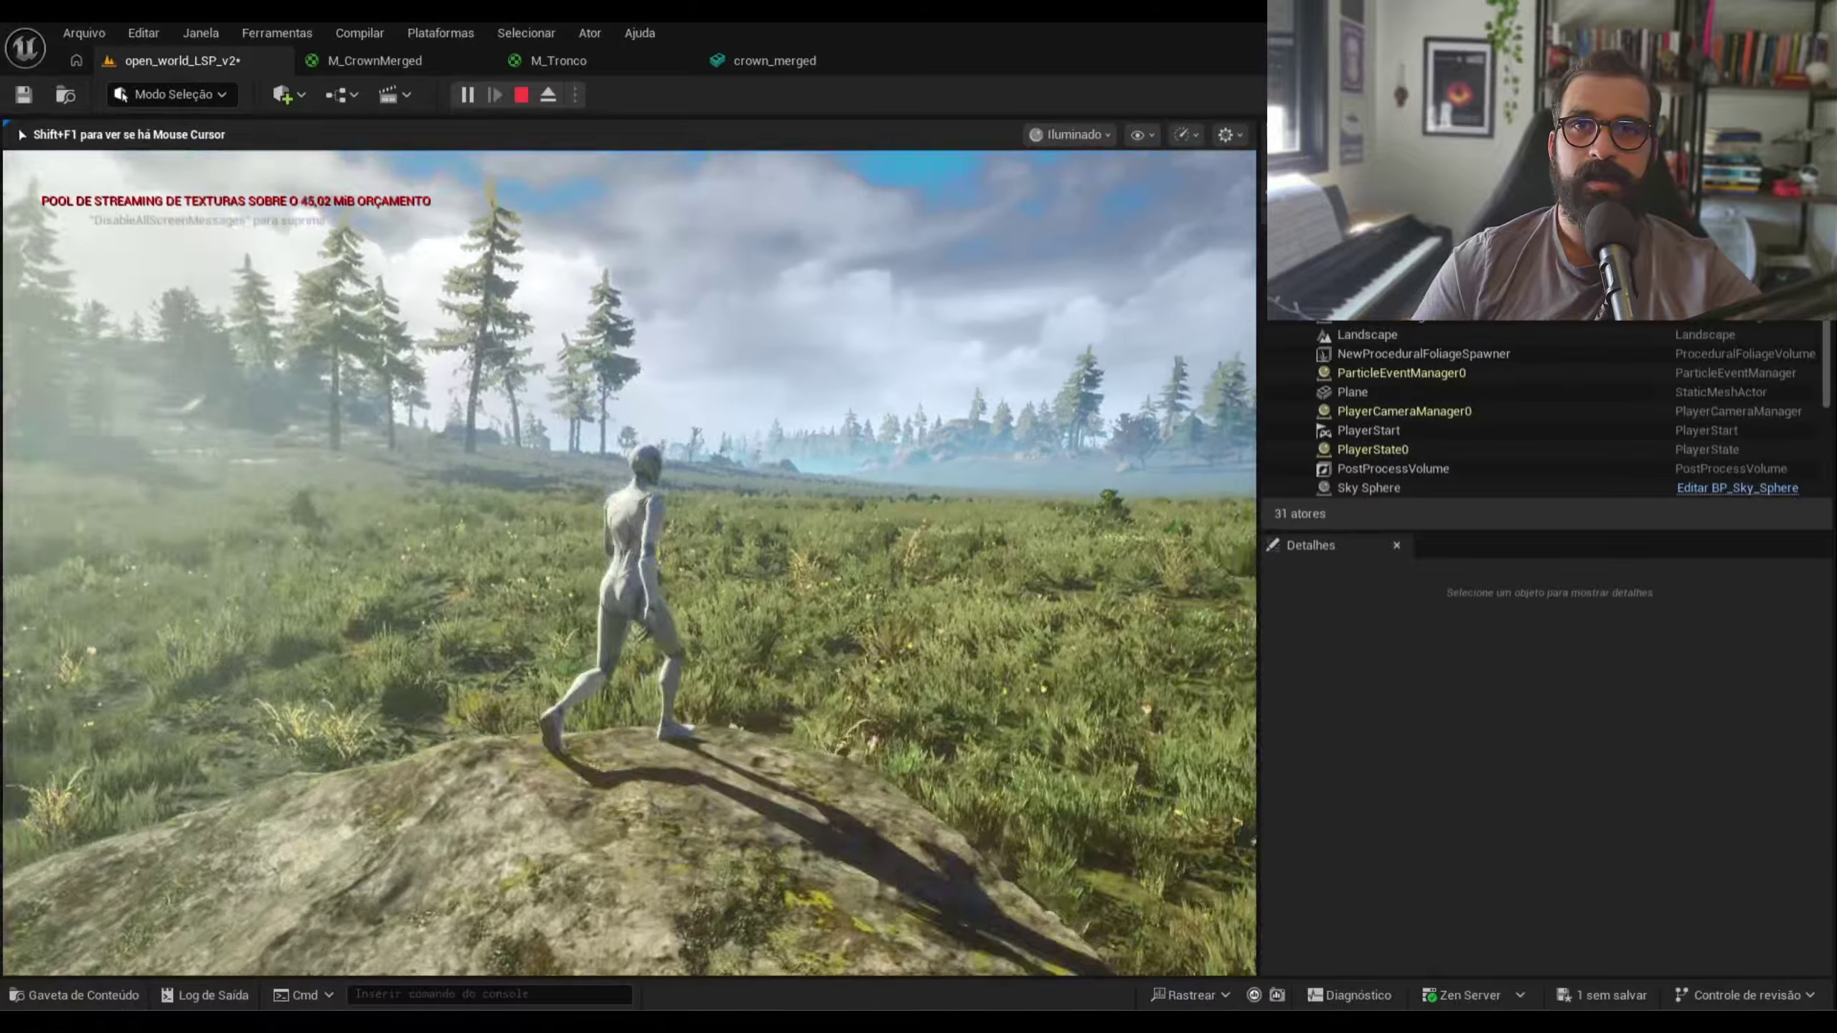
key(w)
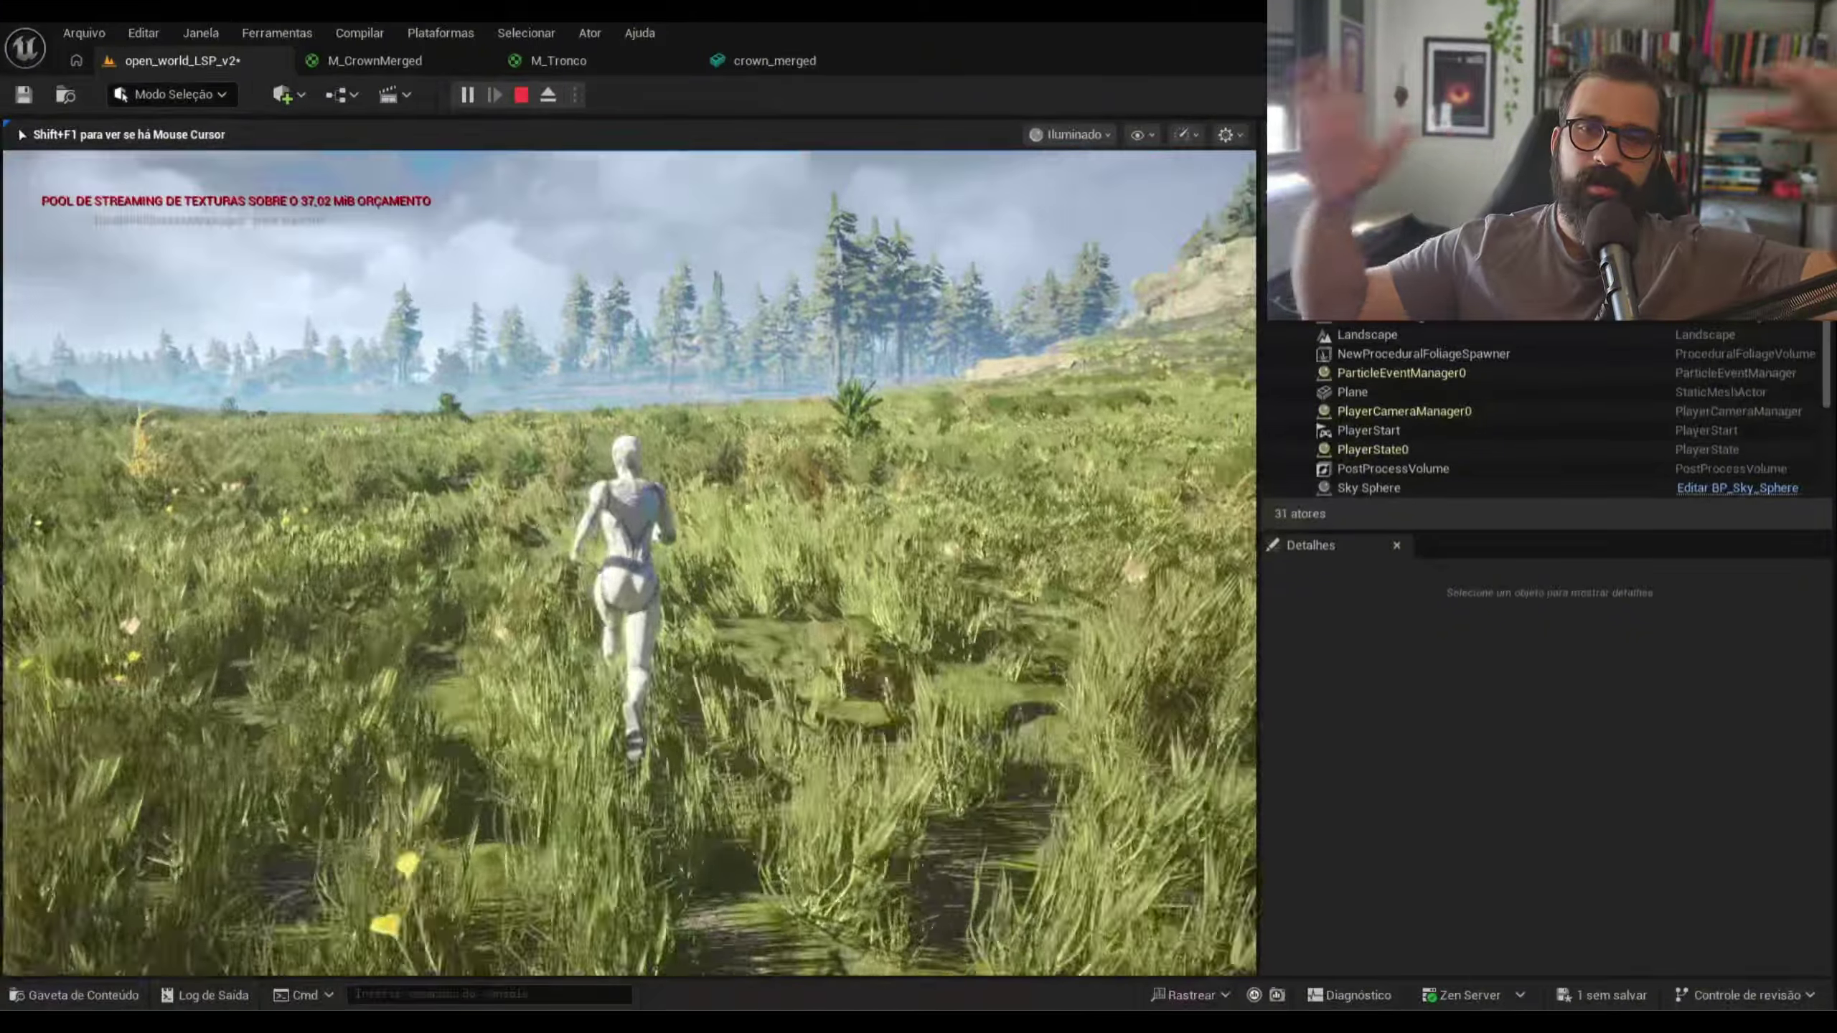
key(w)
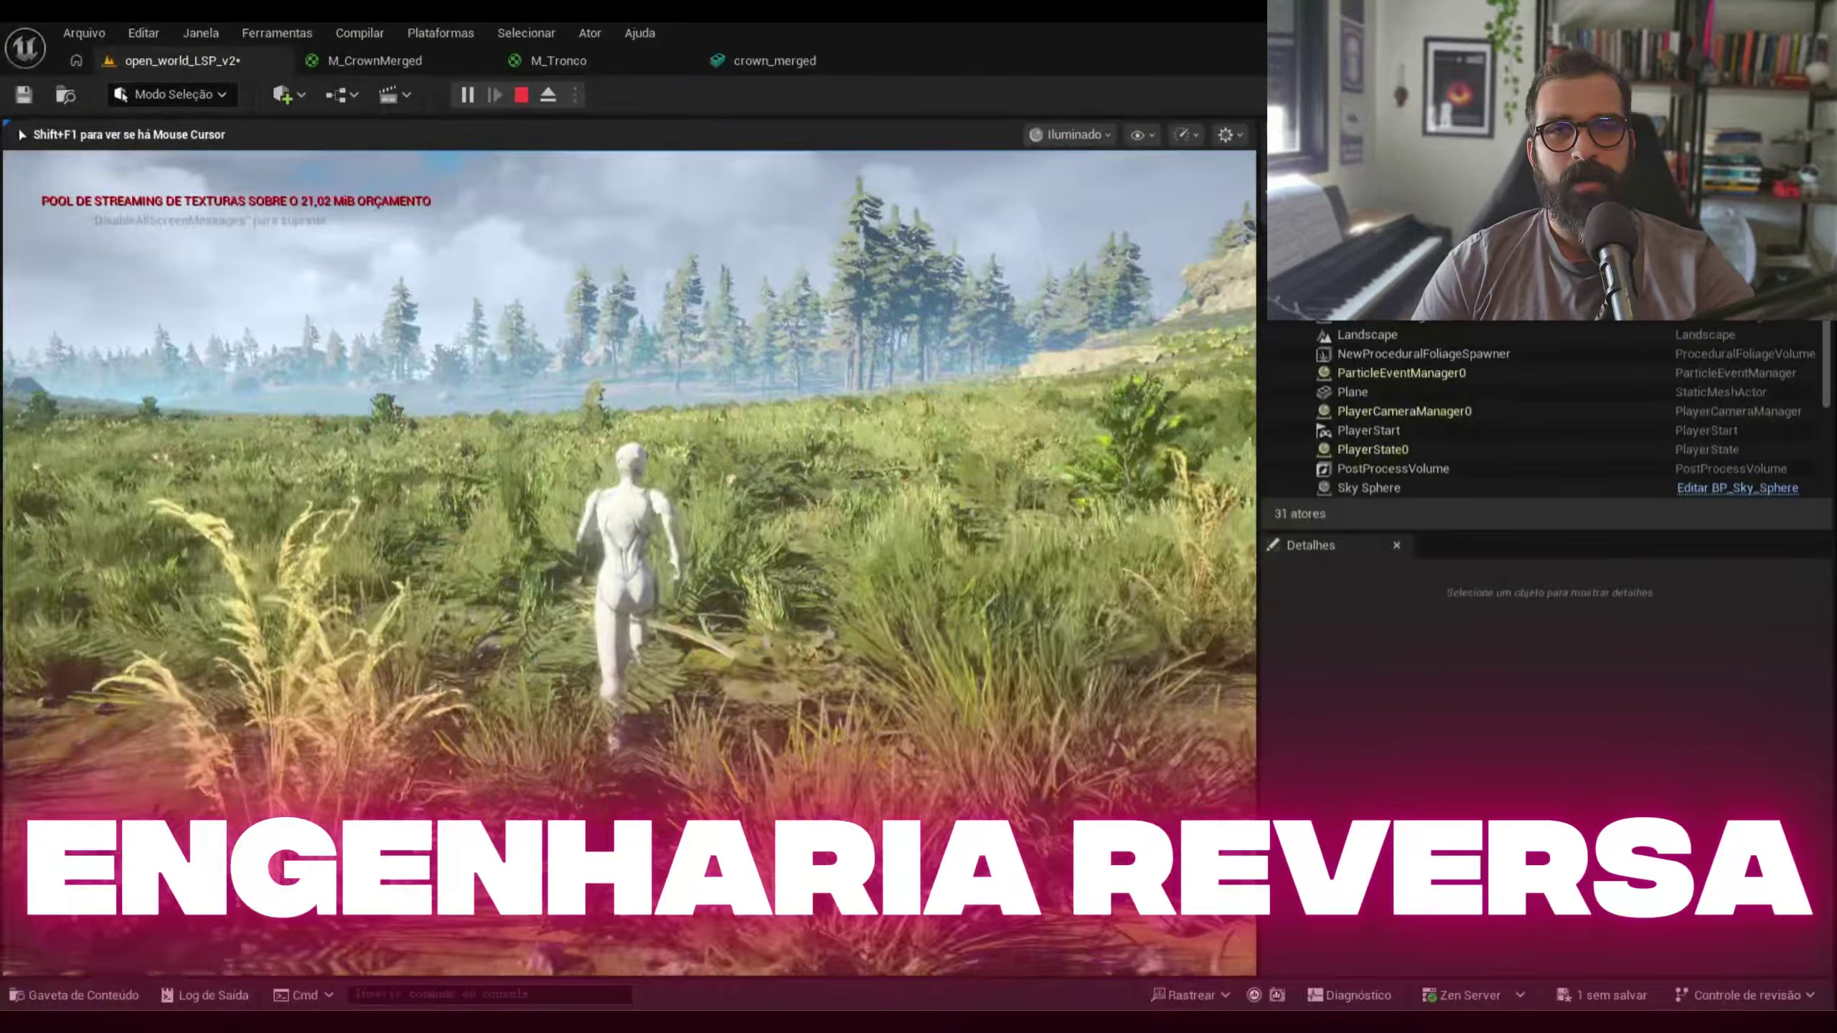
key(w)
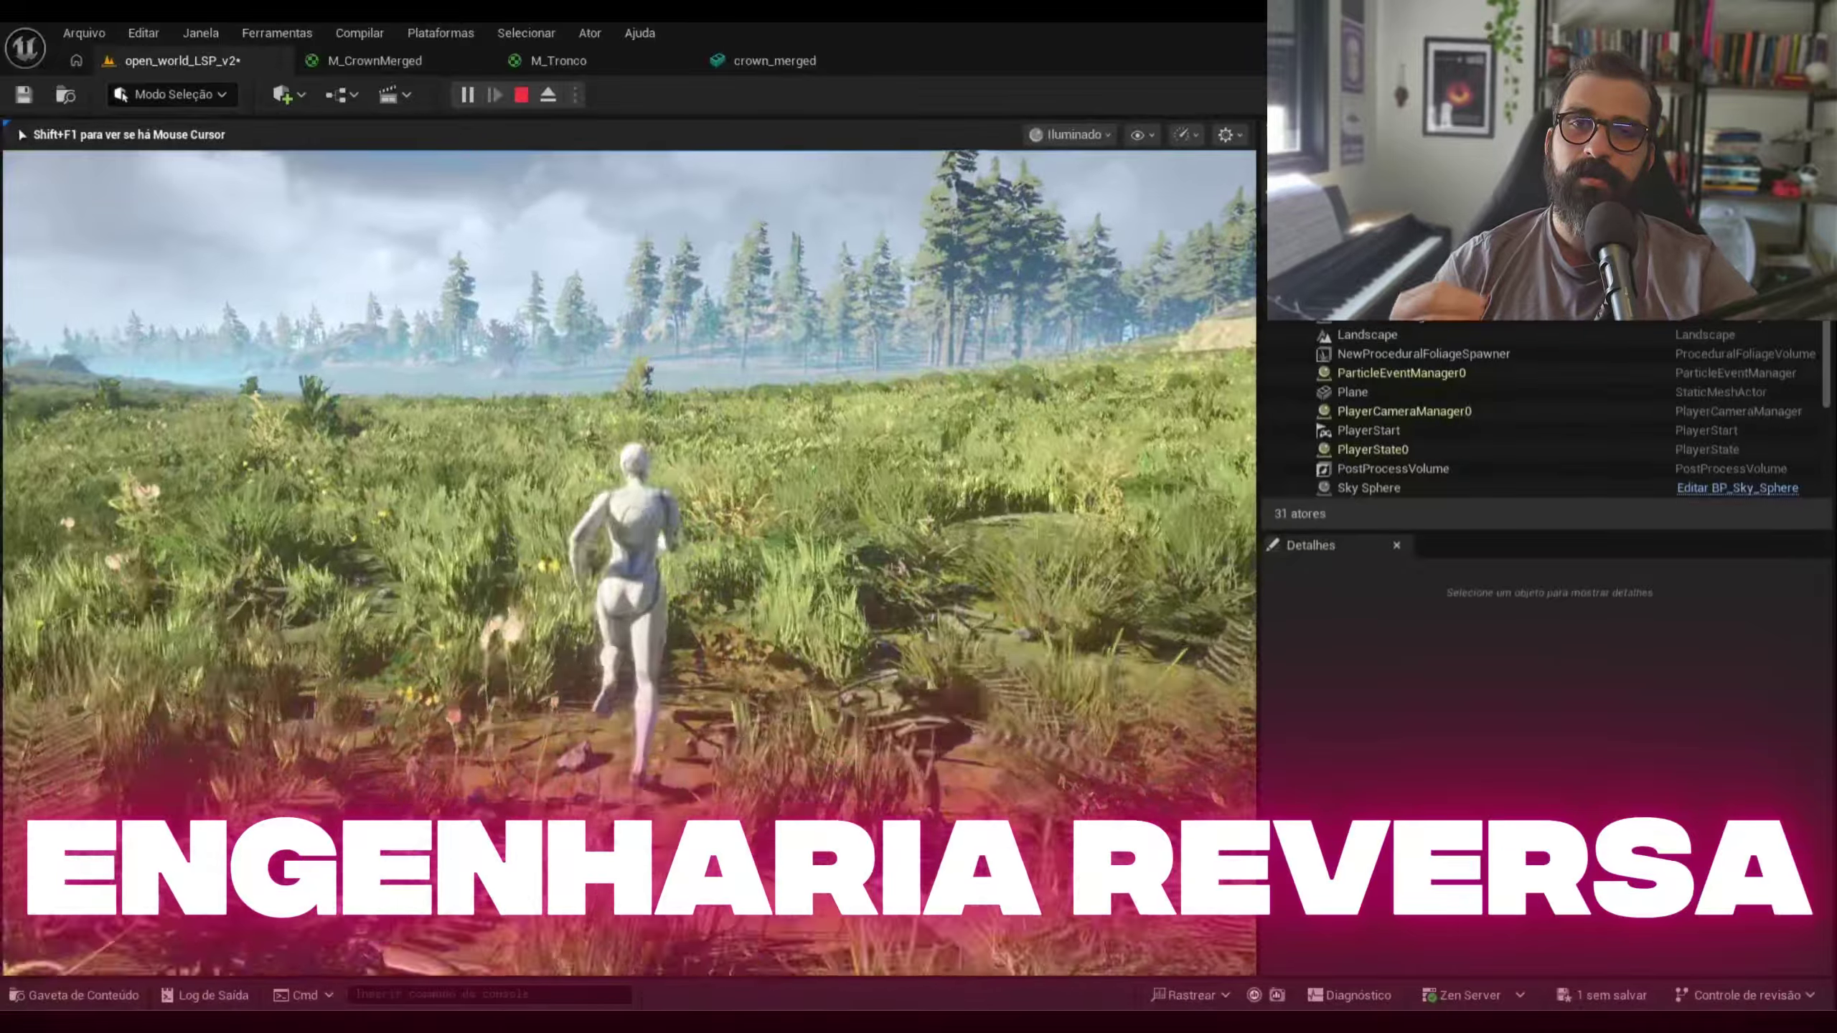
key(a)
key(a)
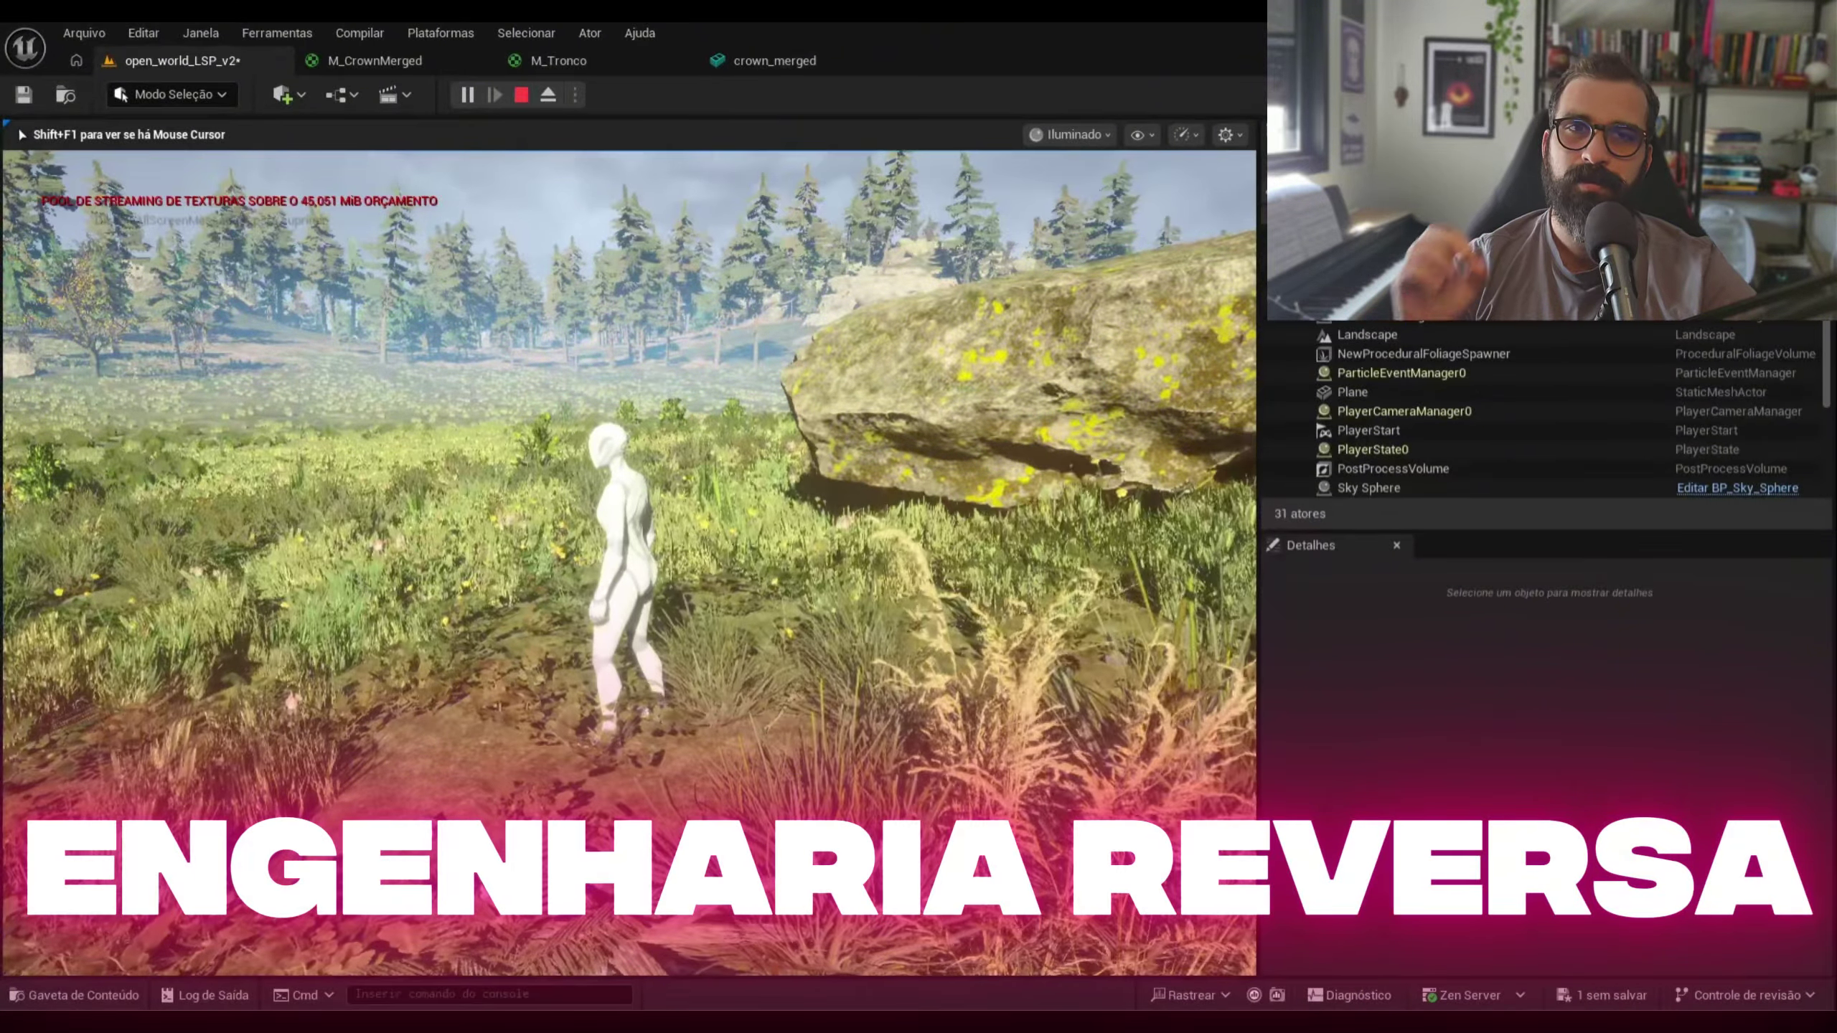
key(w)
key(a)
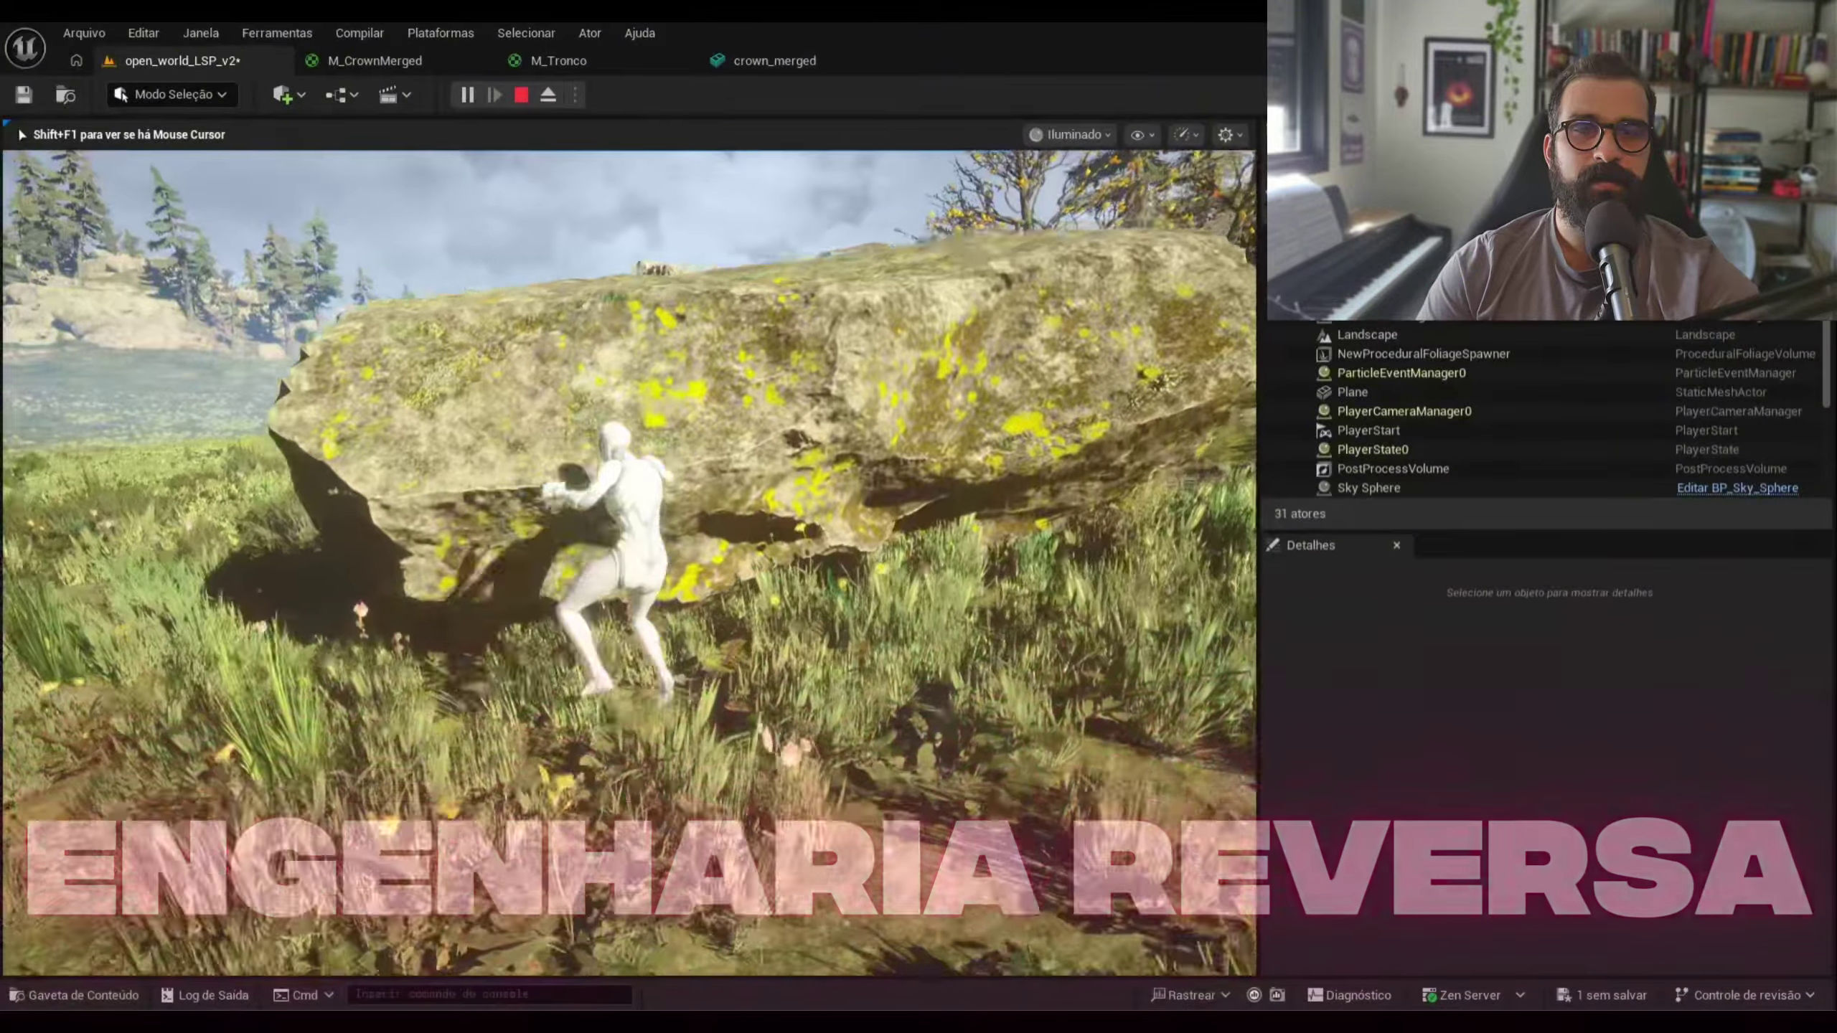
key(Escape)
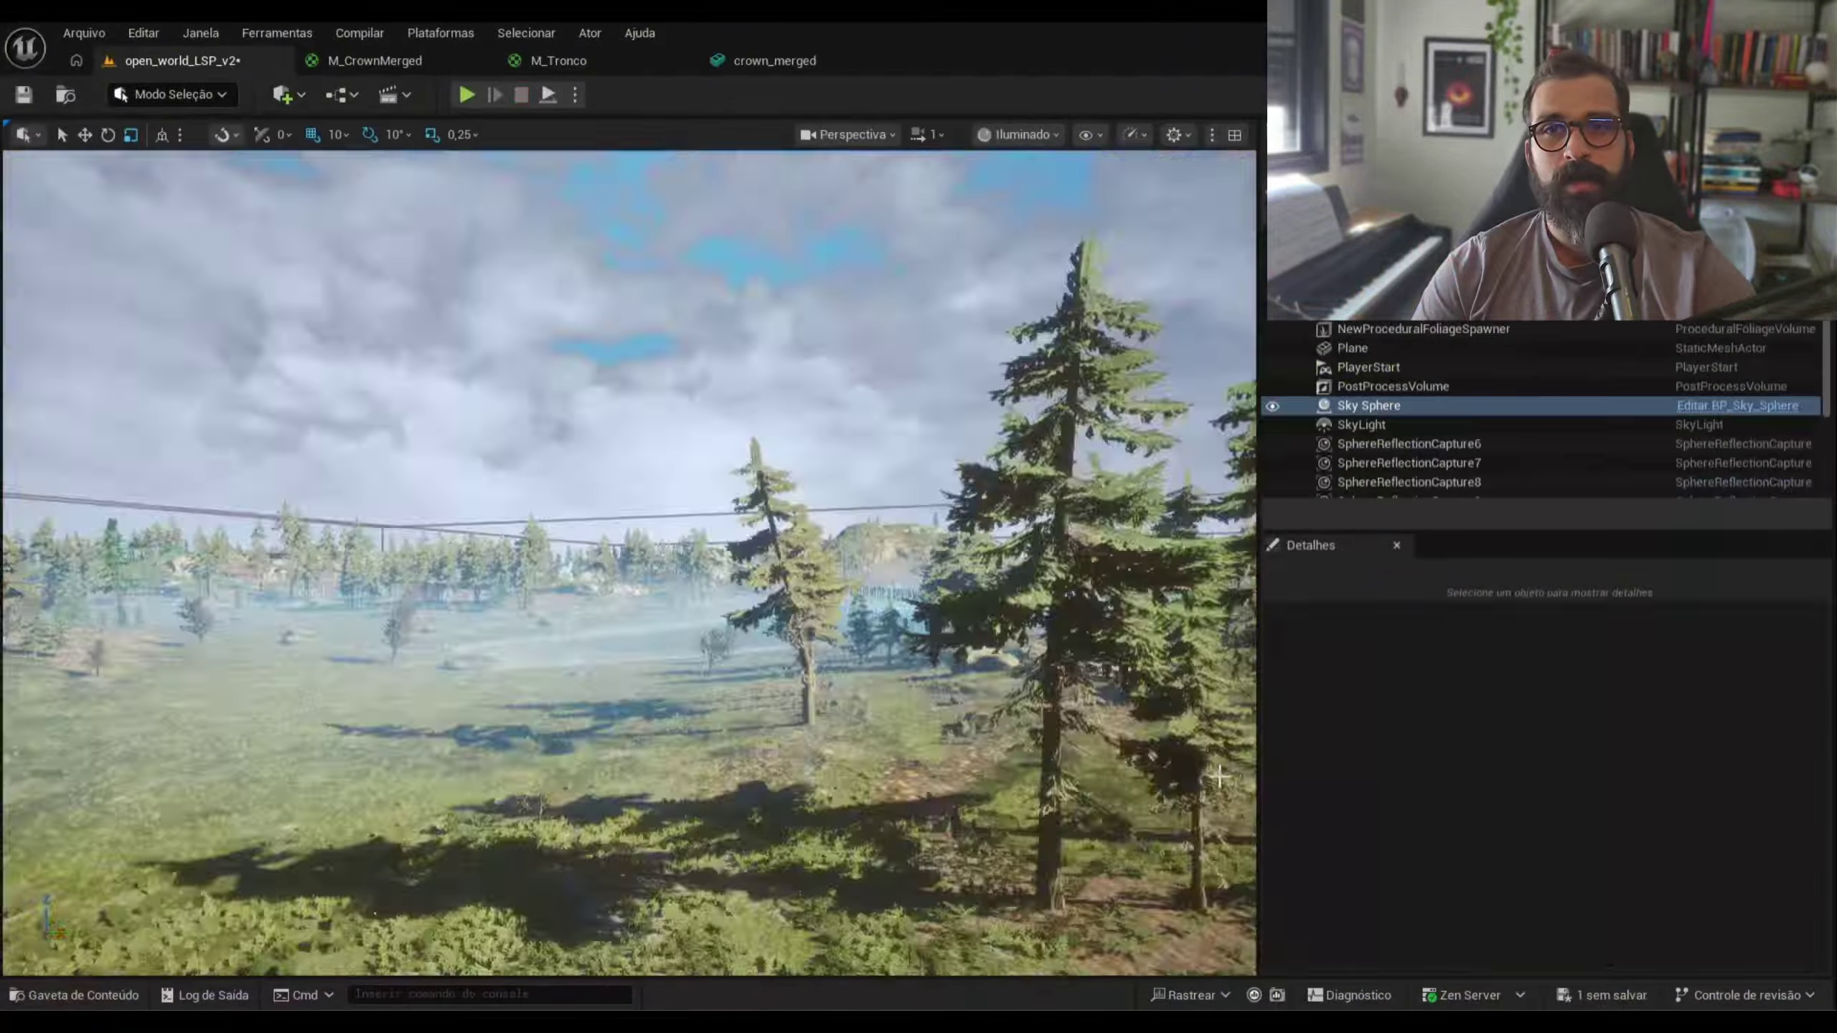
scroll(575, 778, down, 5)
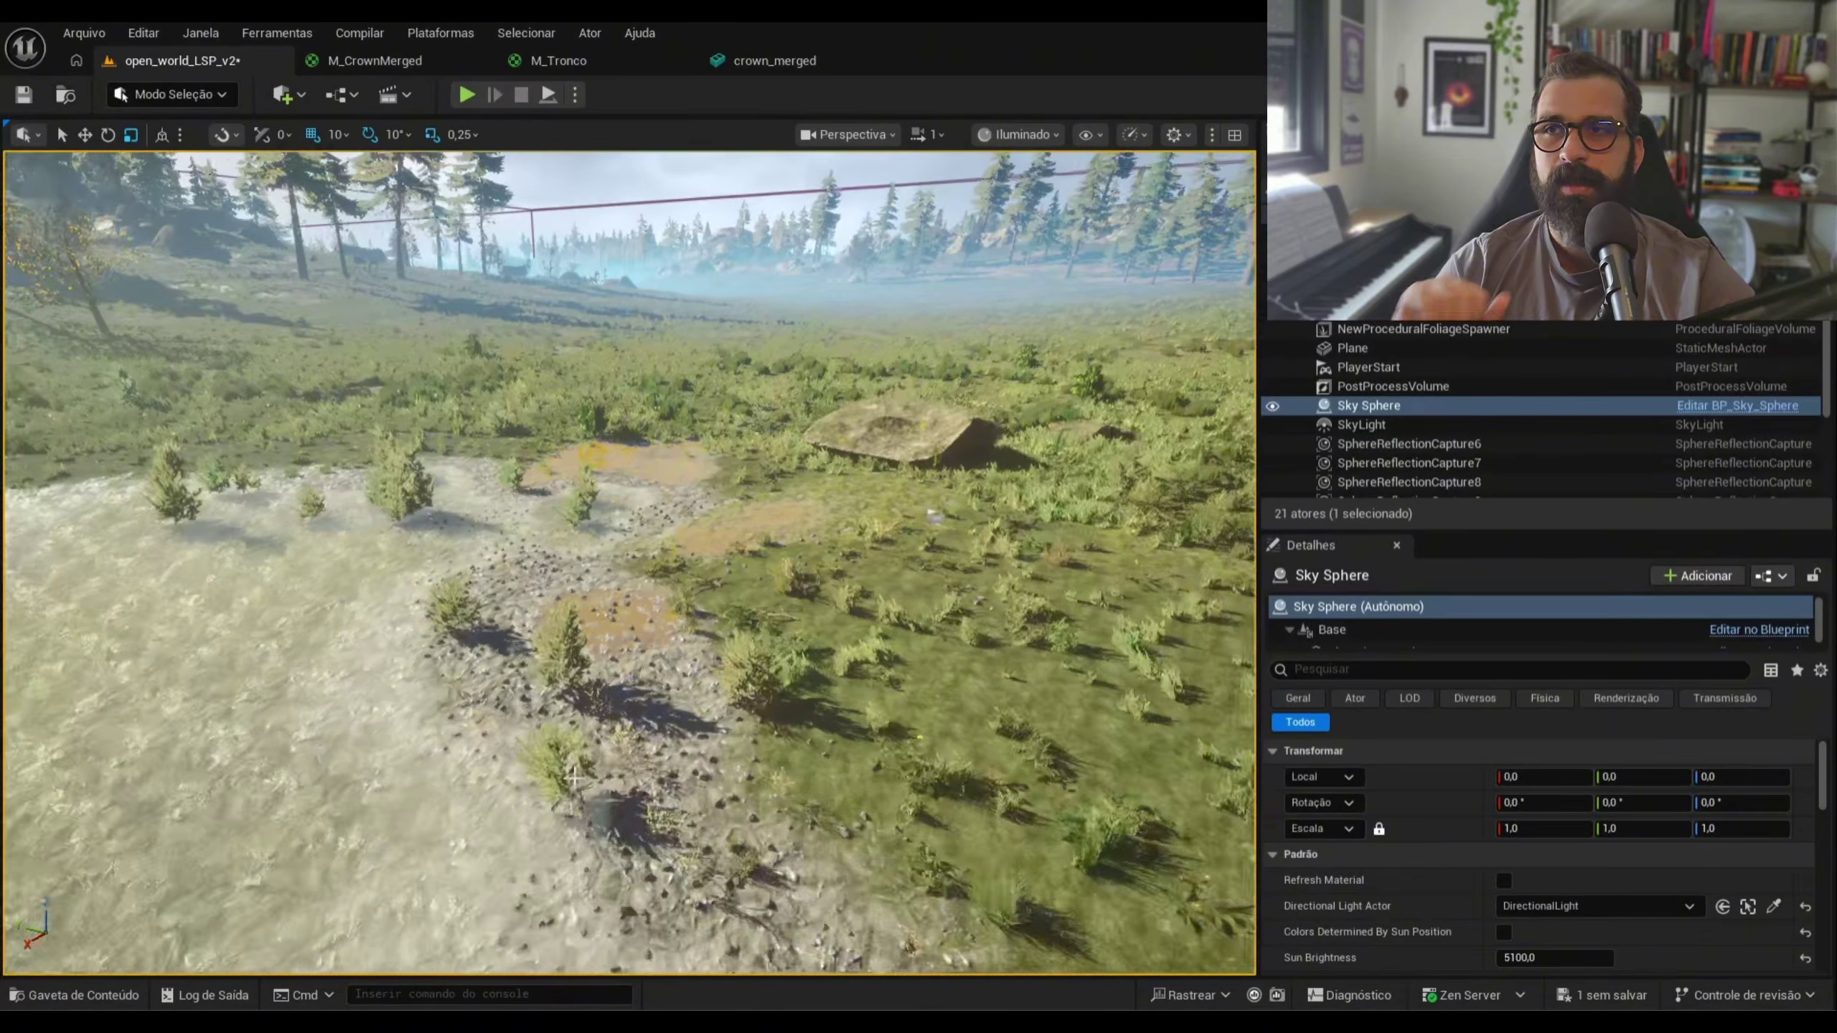
right_drag(574, 778, 702, 738)
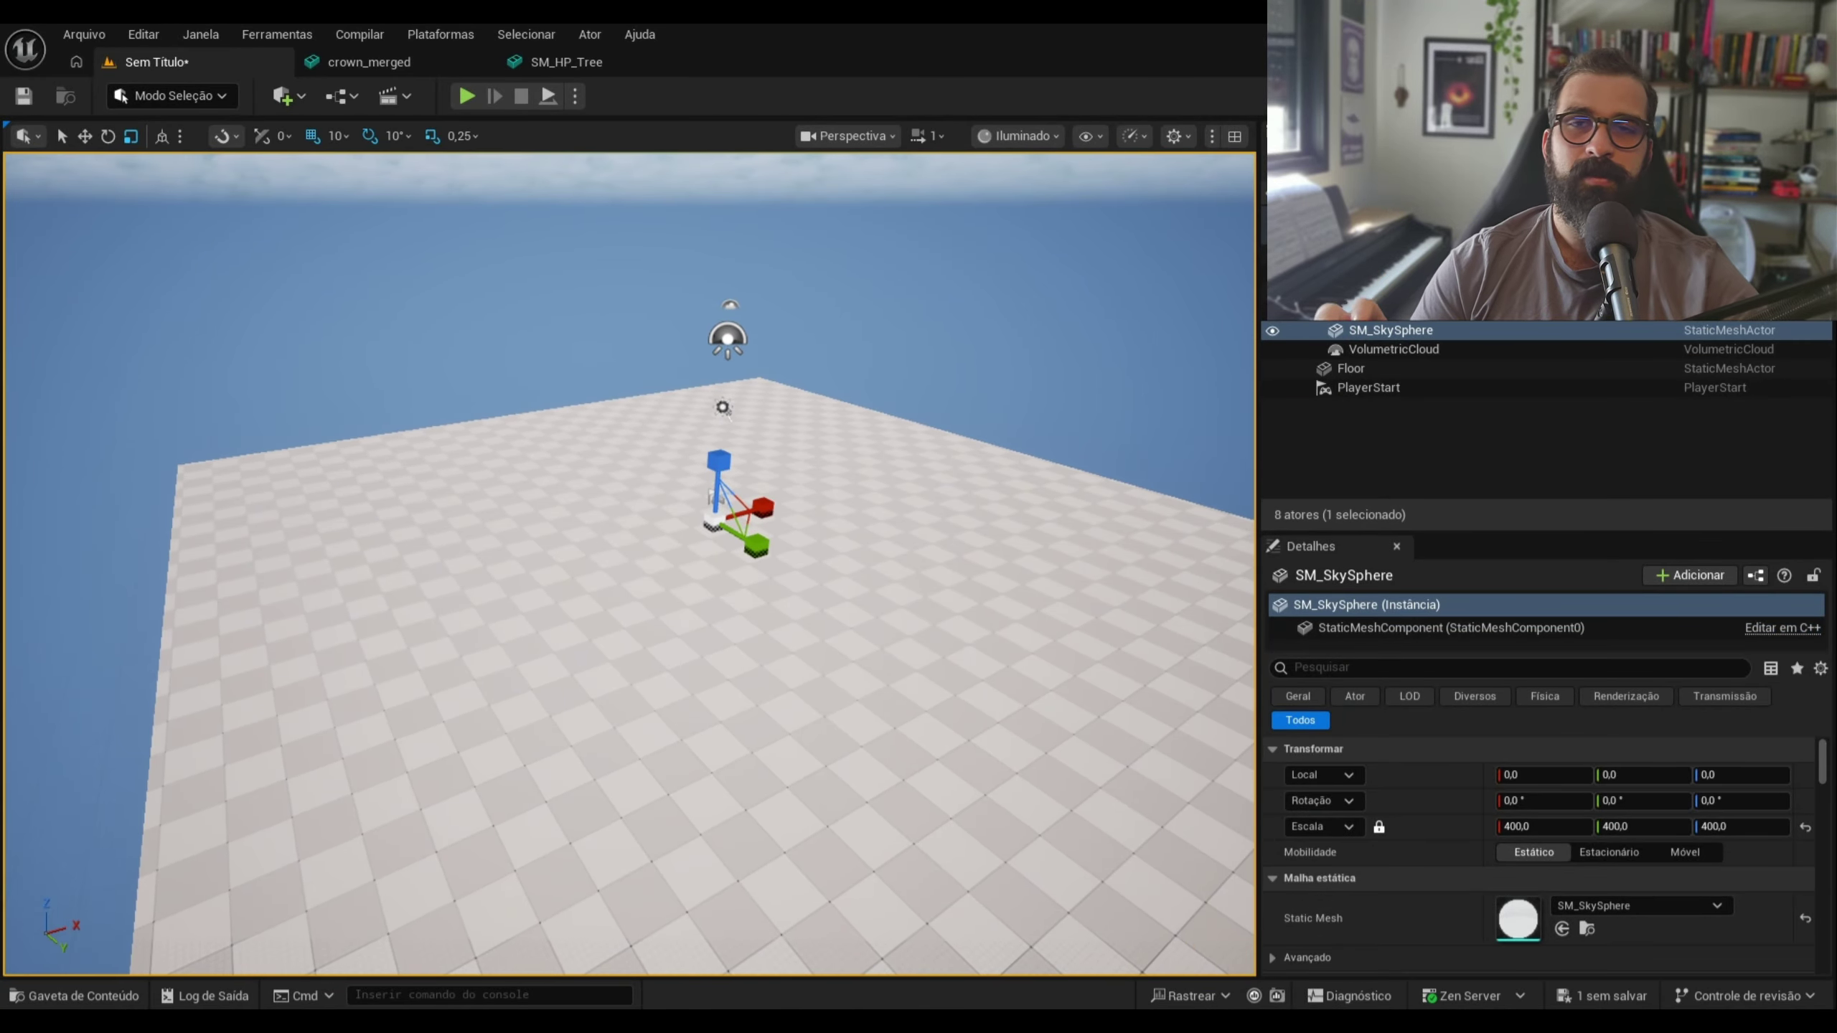
Toggle the display of engine content (Conteúdo do motor) off and on again in the content browser's view settings
key(ctrl+space)
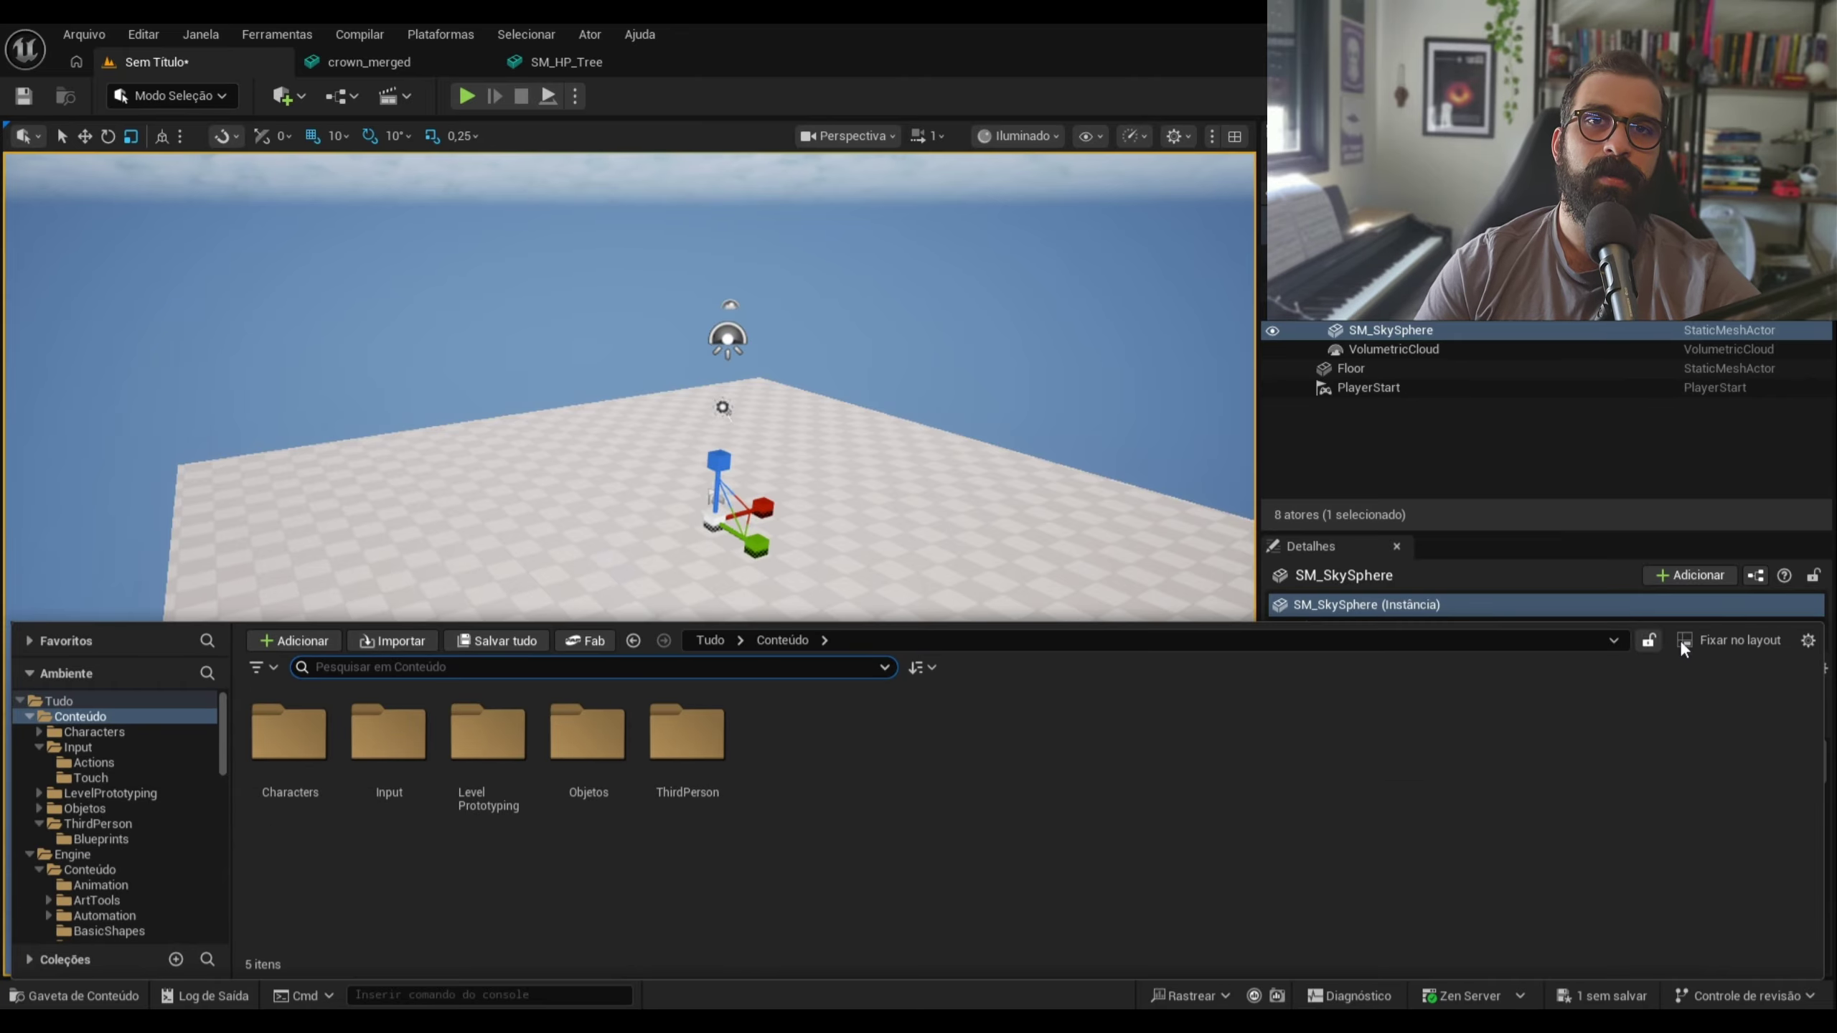
click(1808, 641)
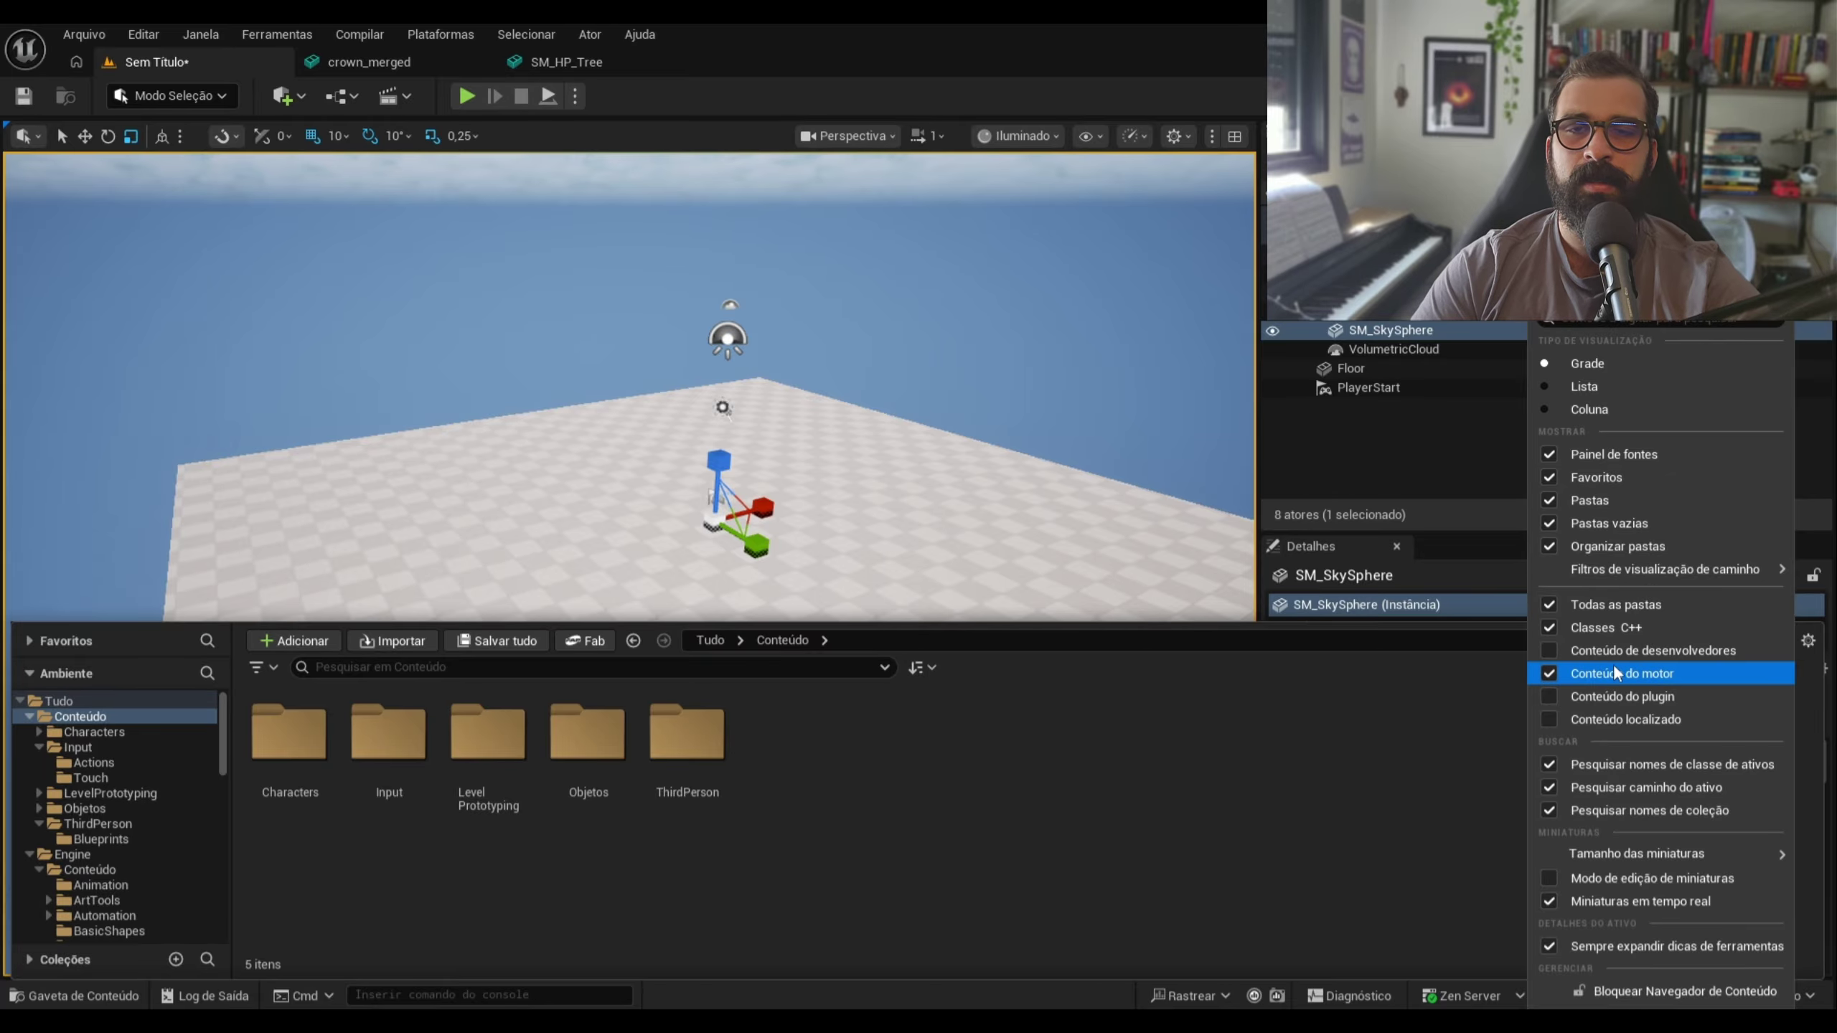
click(1553, 675)
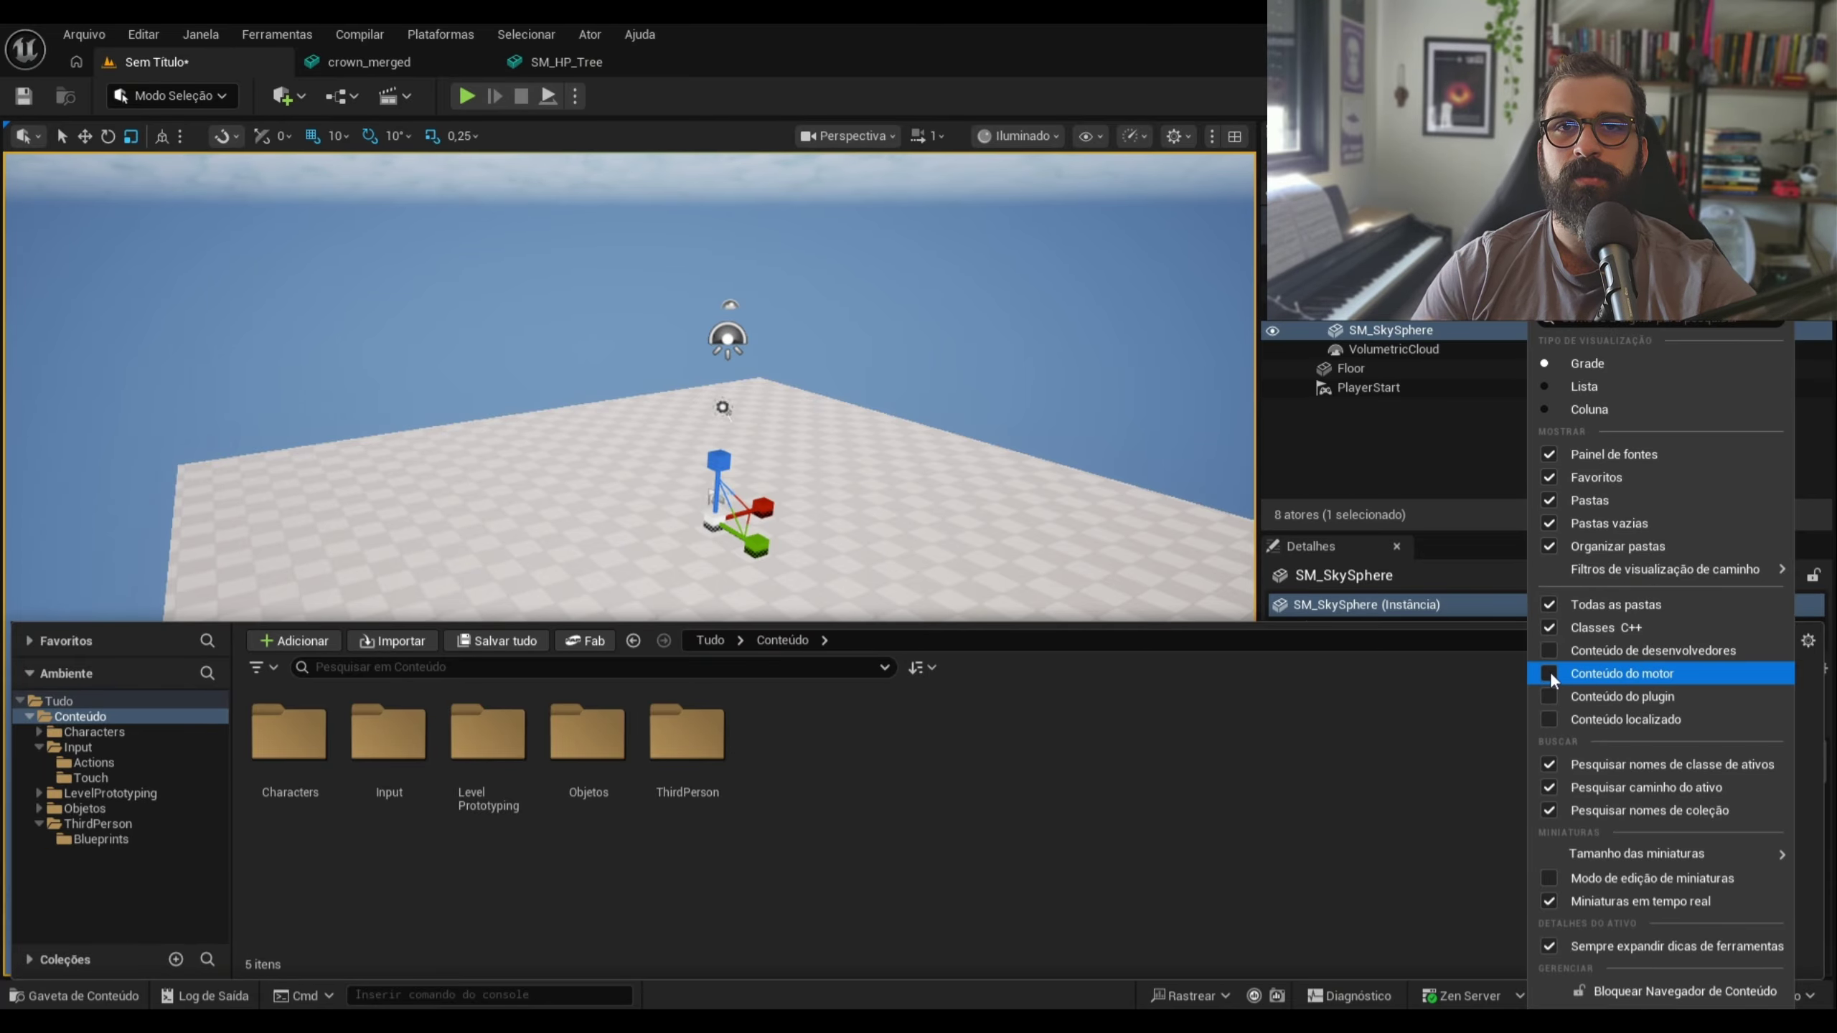
click(1553, 675)
click(908, 787)
Browse the Engine content folders down to MaterialTemplates
click(29, 854)
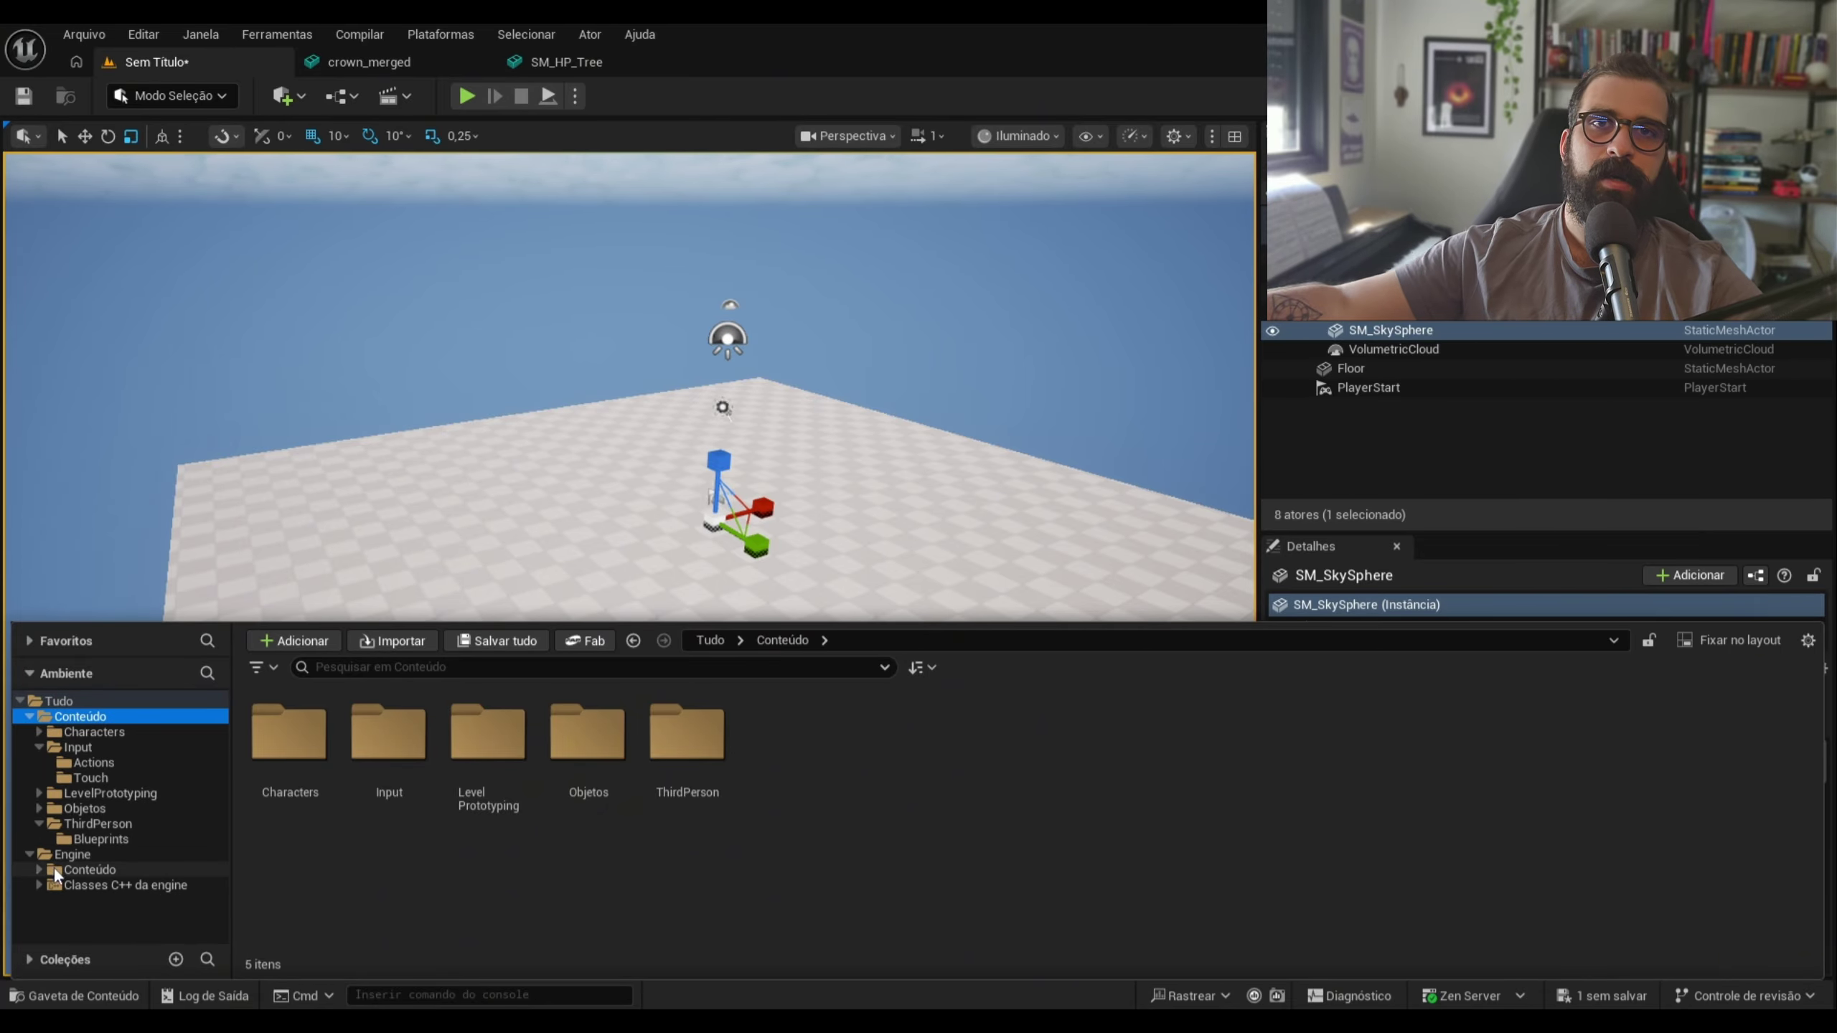
click(70, 855)
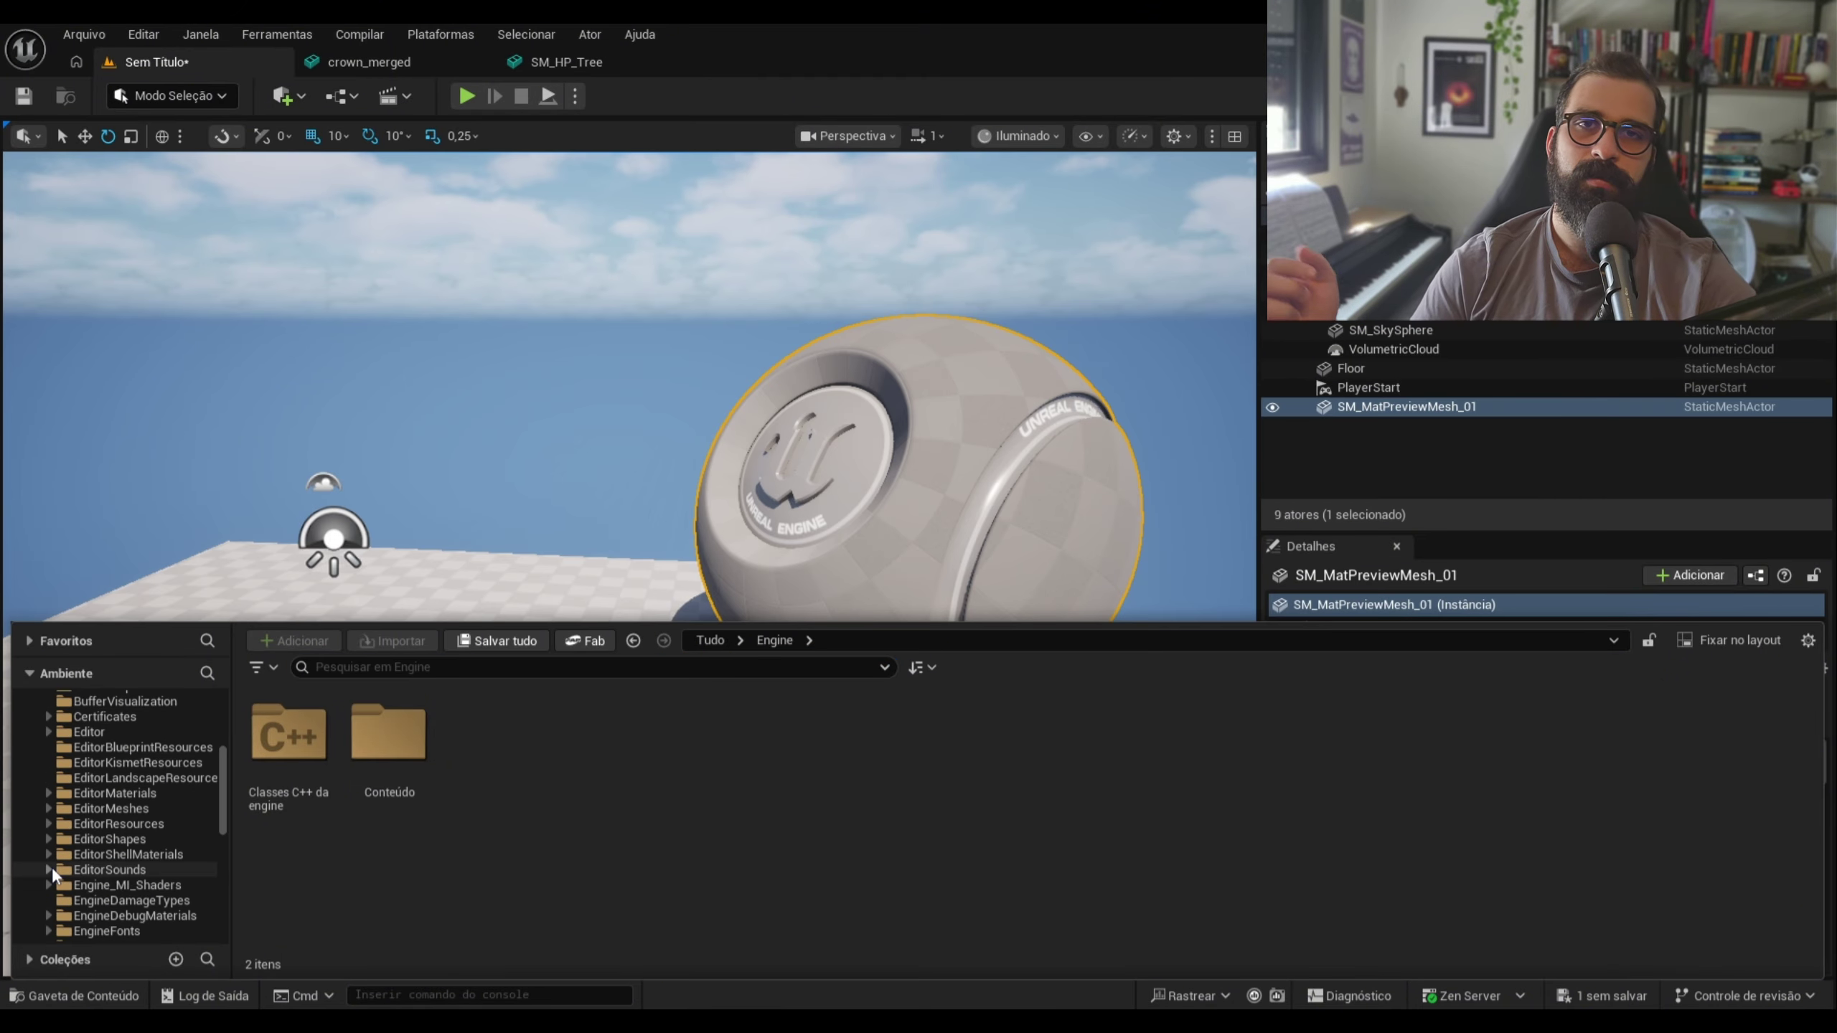
scroll(52, 868, down, 3)
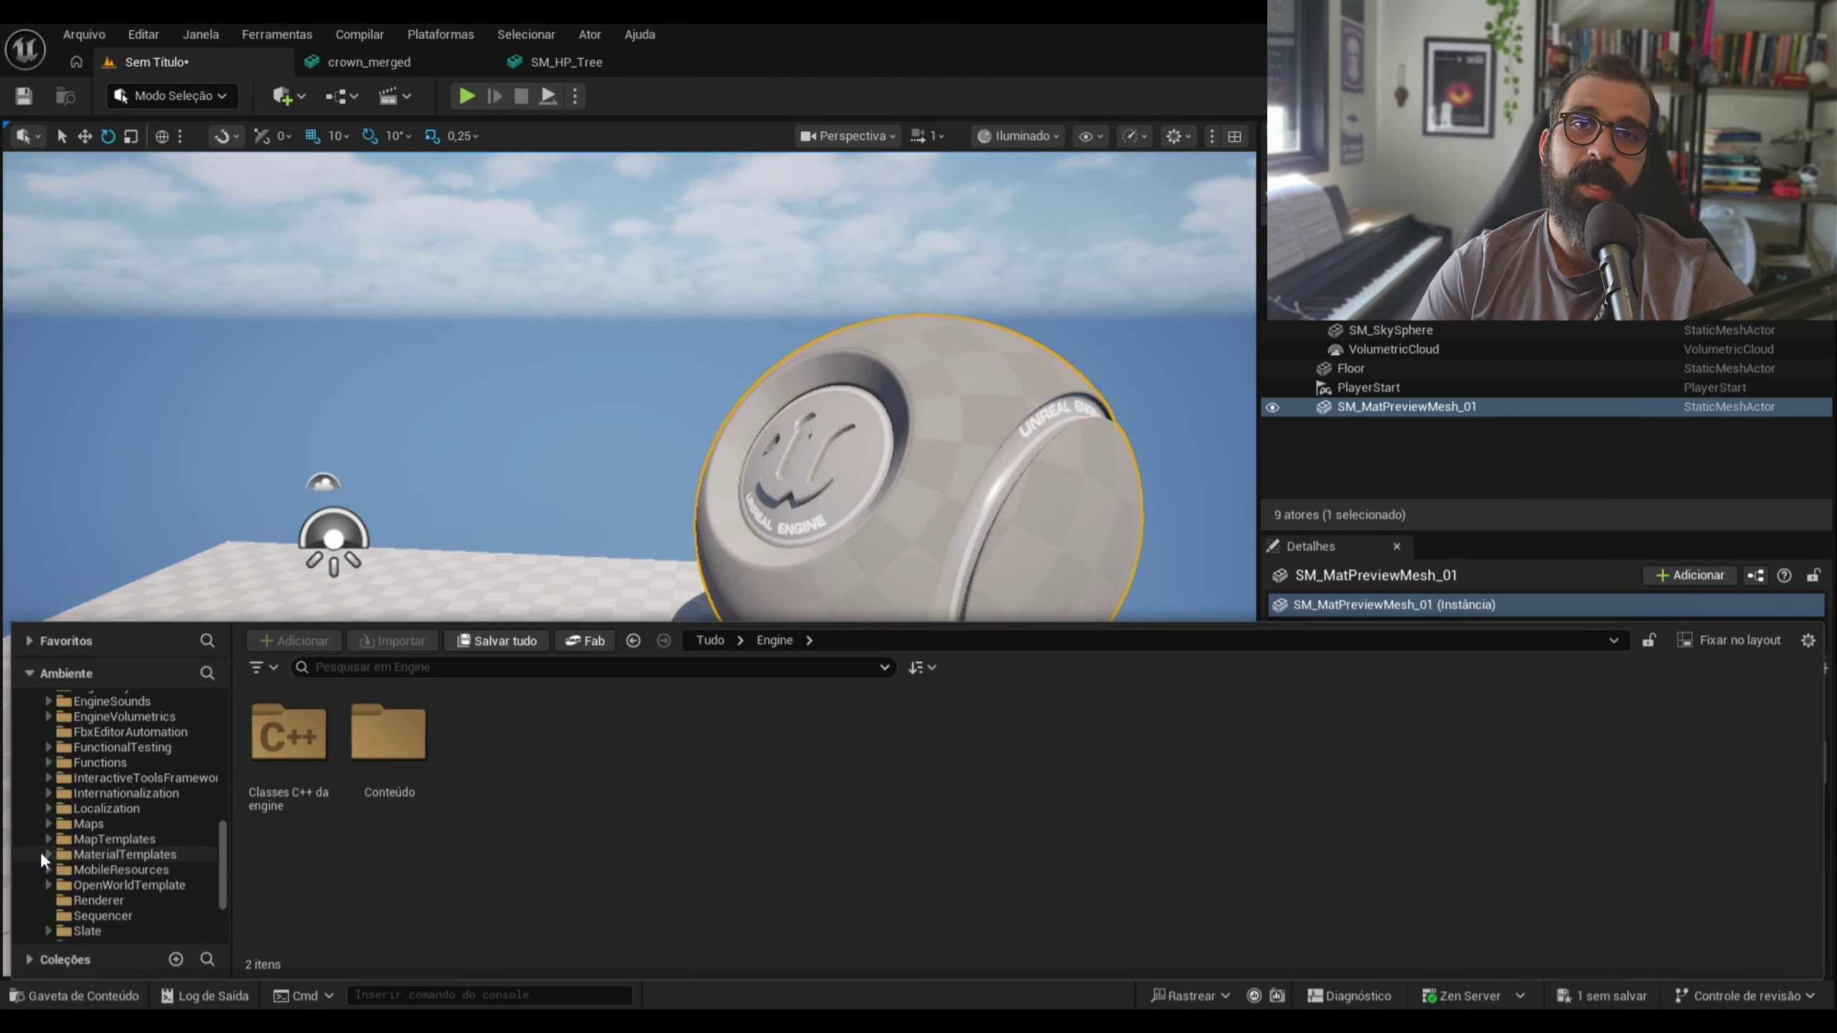
click(48, 854)
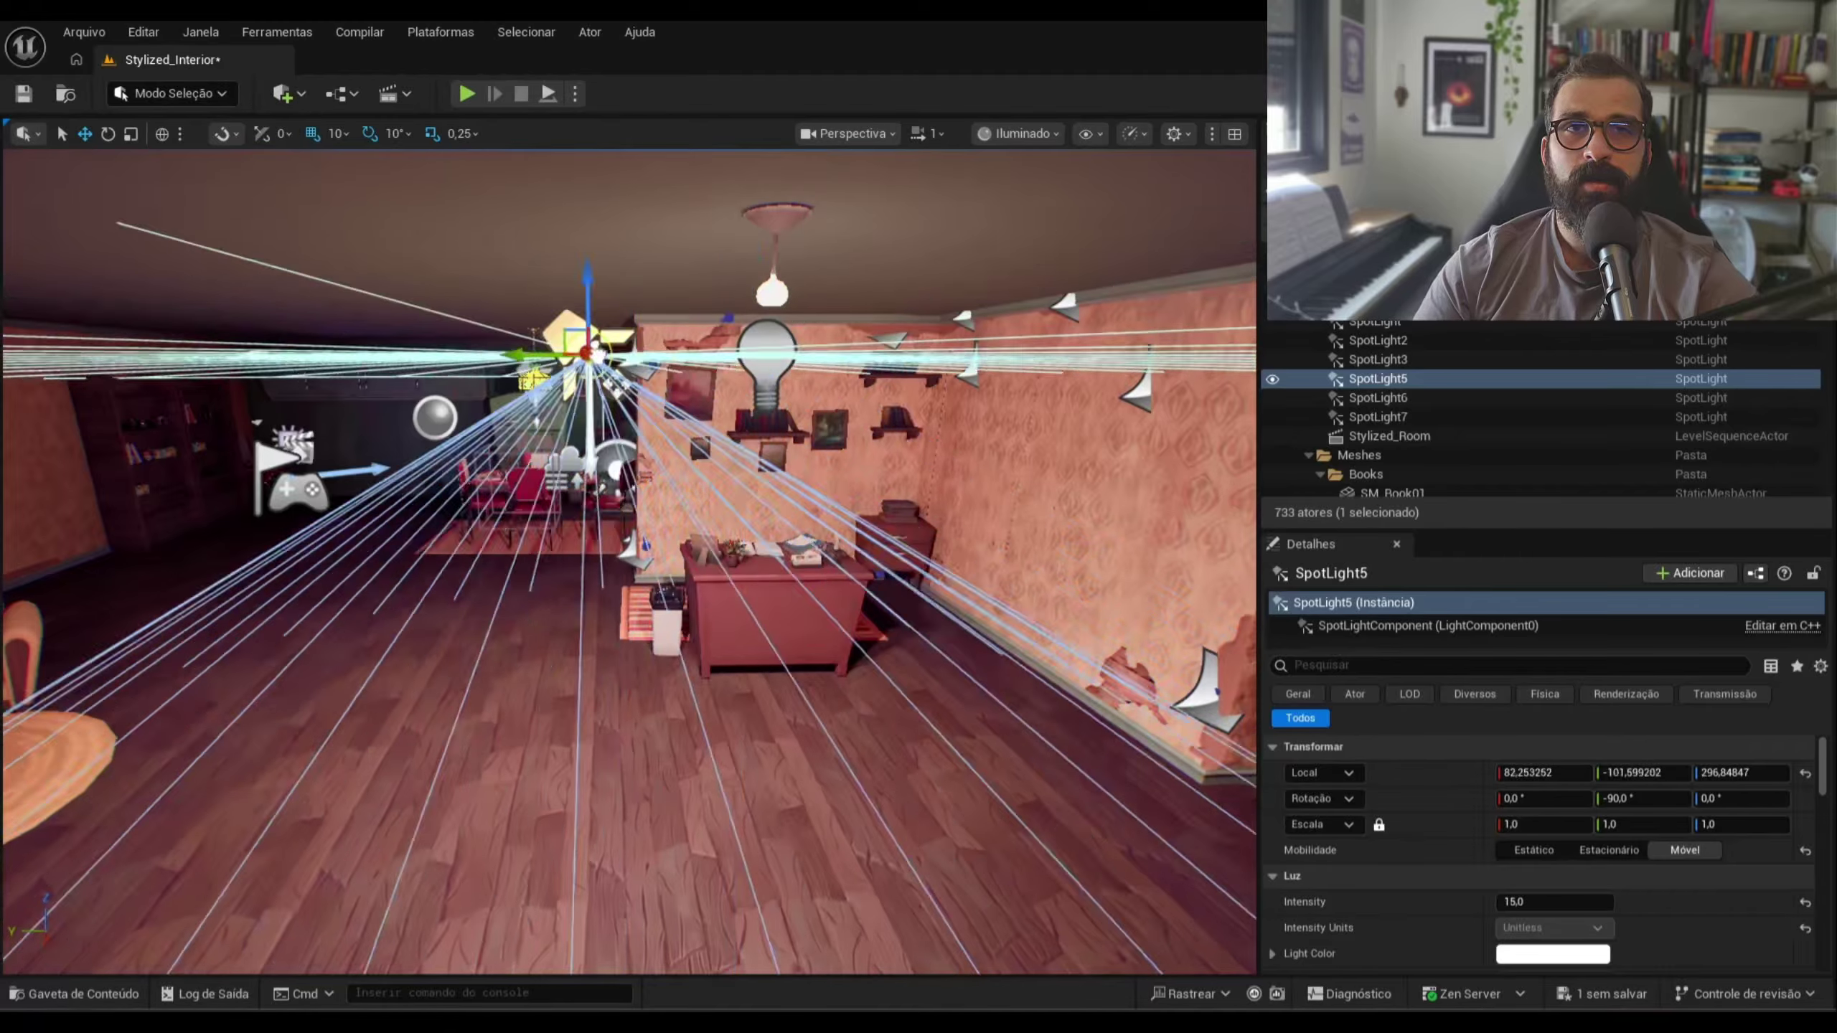
Move SpotLight5 to about 60.6, 17.7, 354.3 near the ceiling, and select the lightmass portal at the kitchen window
drag(312, 262, 345, 221)
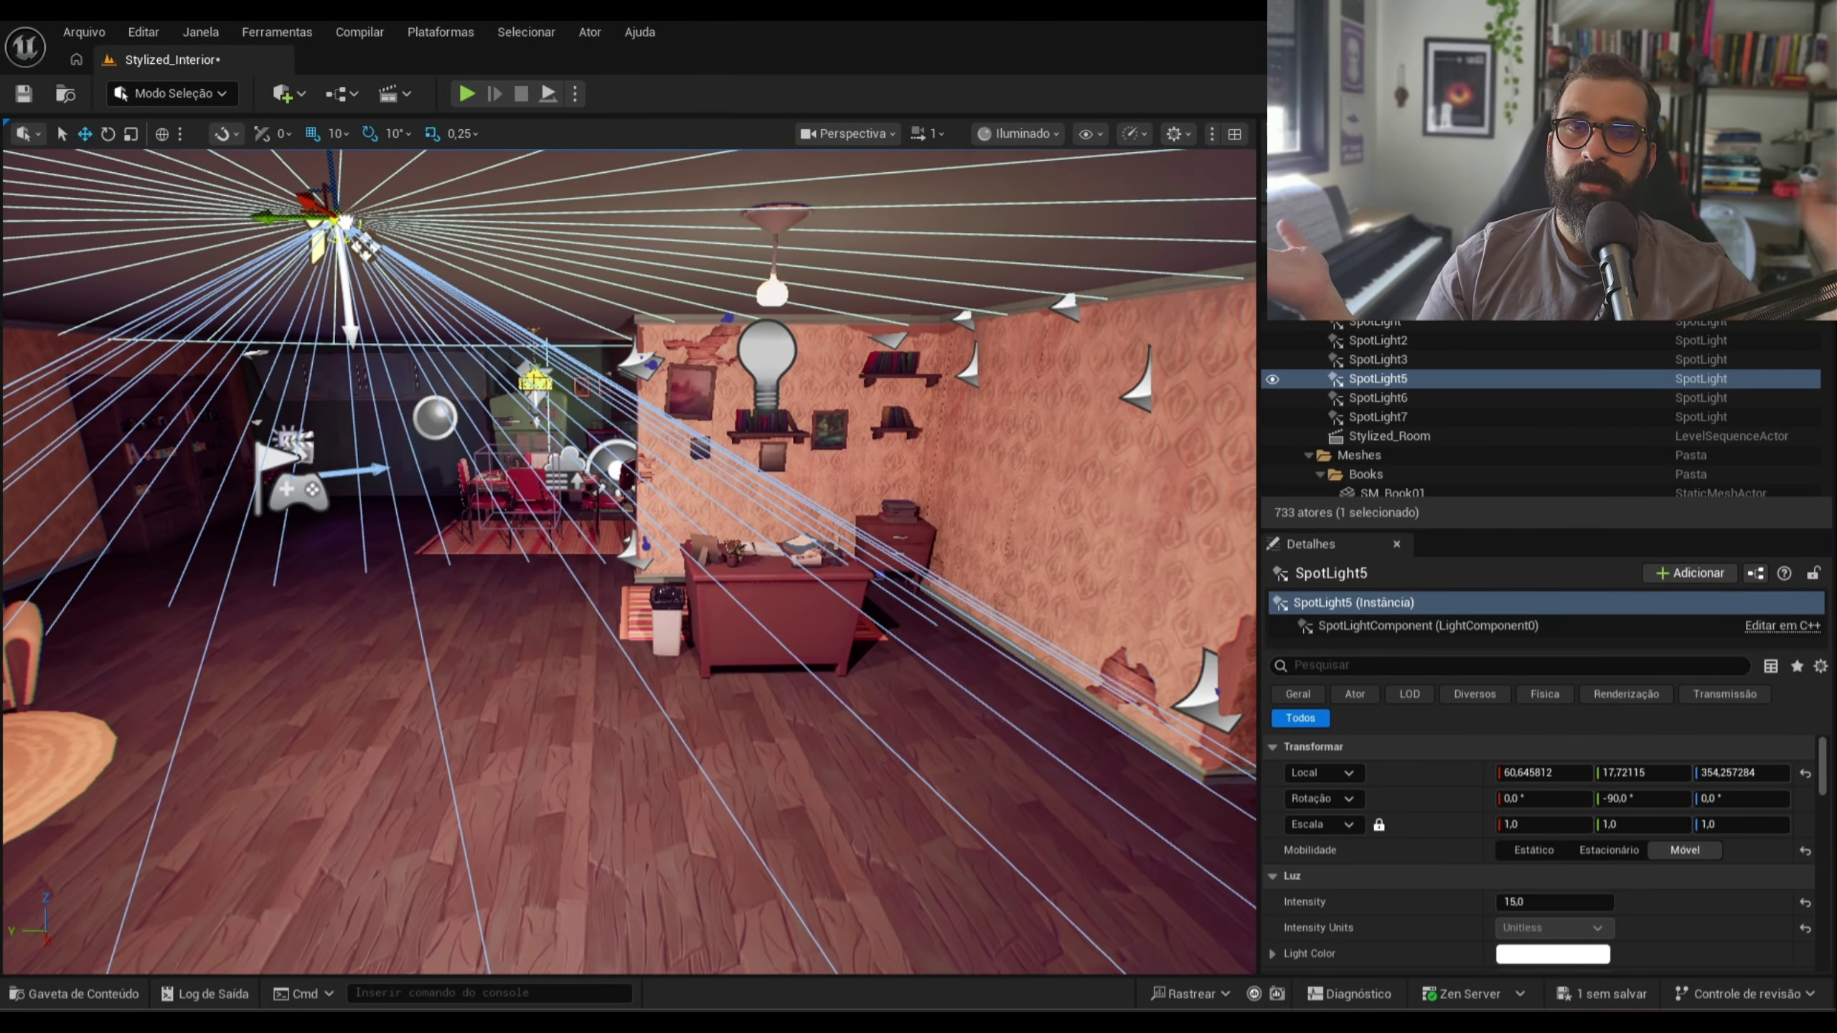
click(415, 723)
right_drag(414, 723, 415, 723)
click(610, 549)
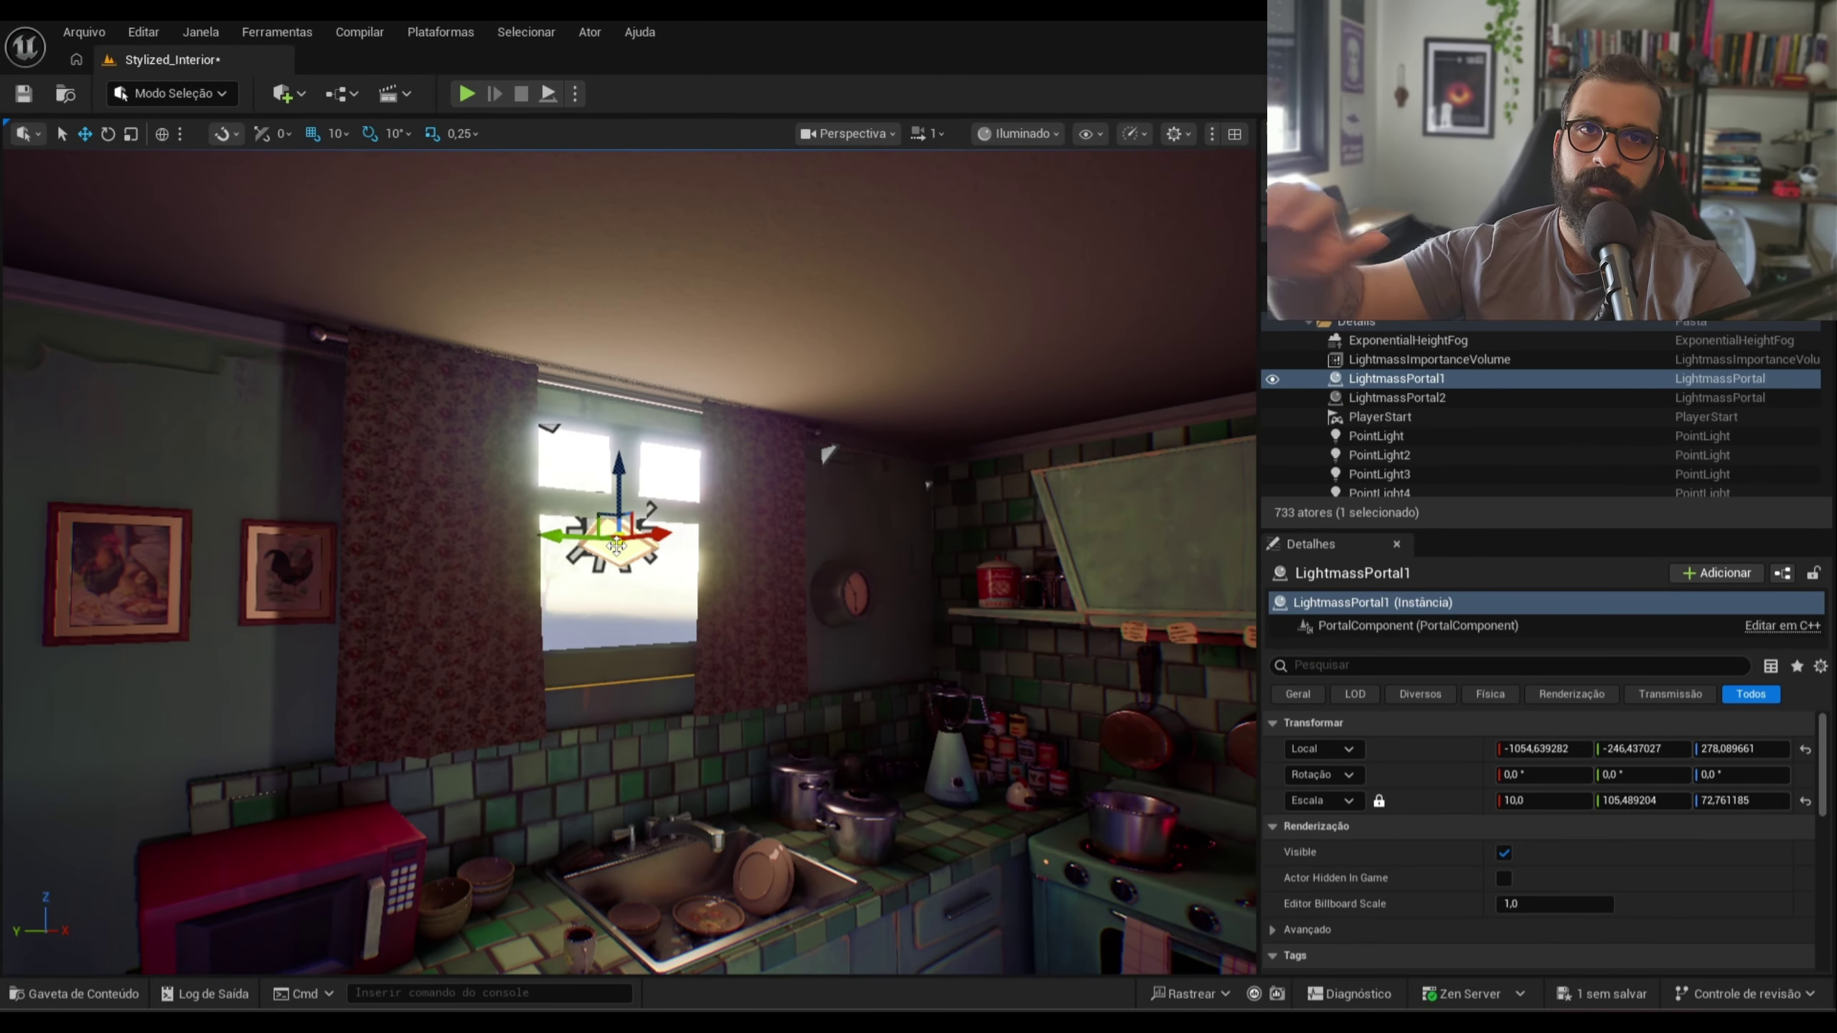
Add a Point Light to the dark living room and set its intensity to about 36.9 cd
click(282, 93)
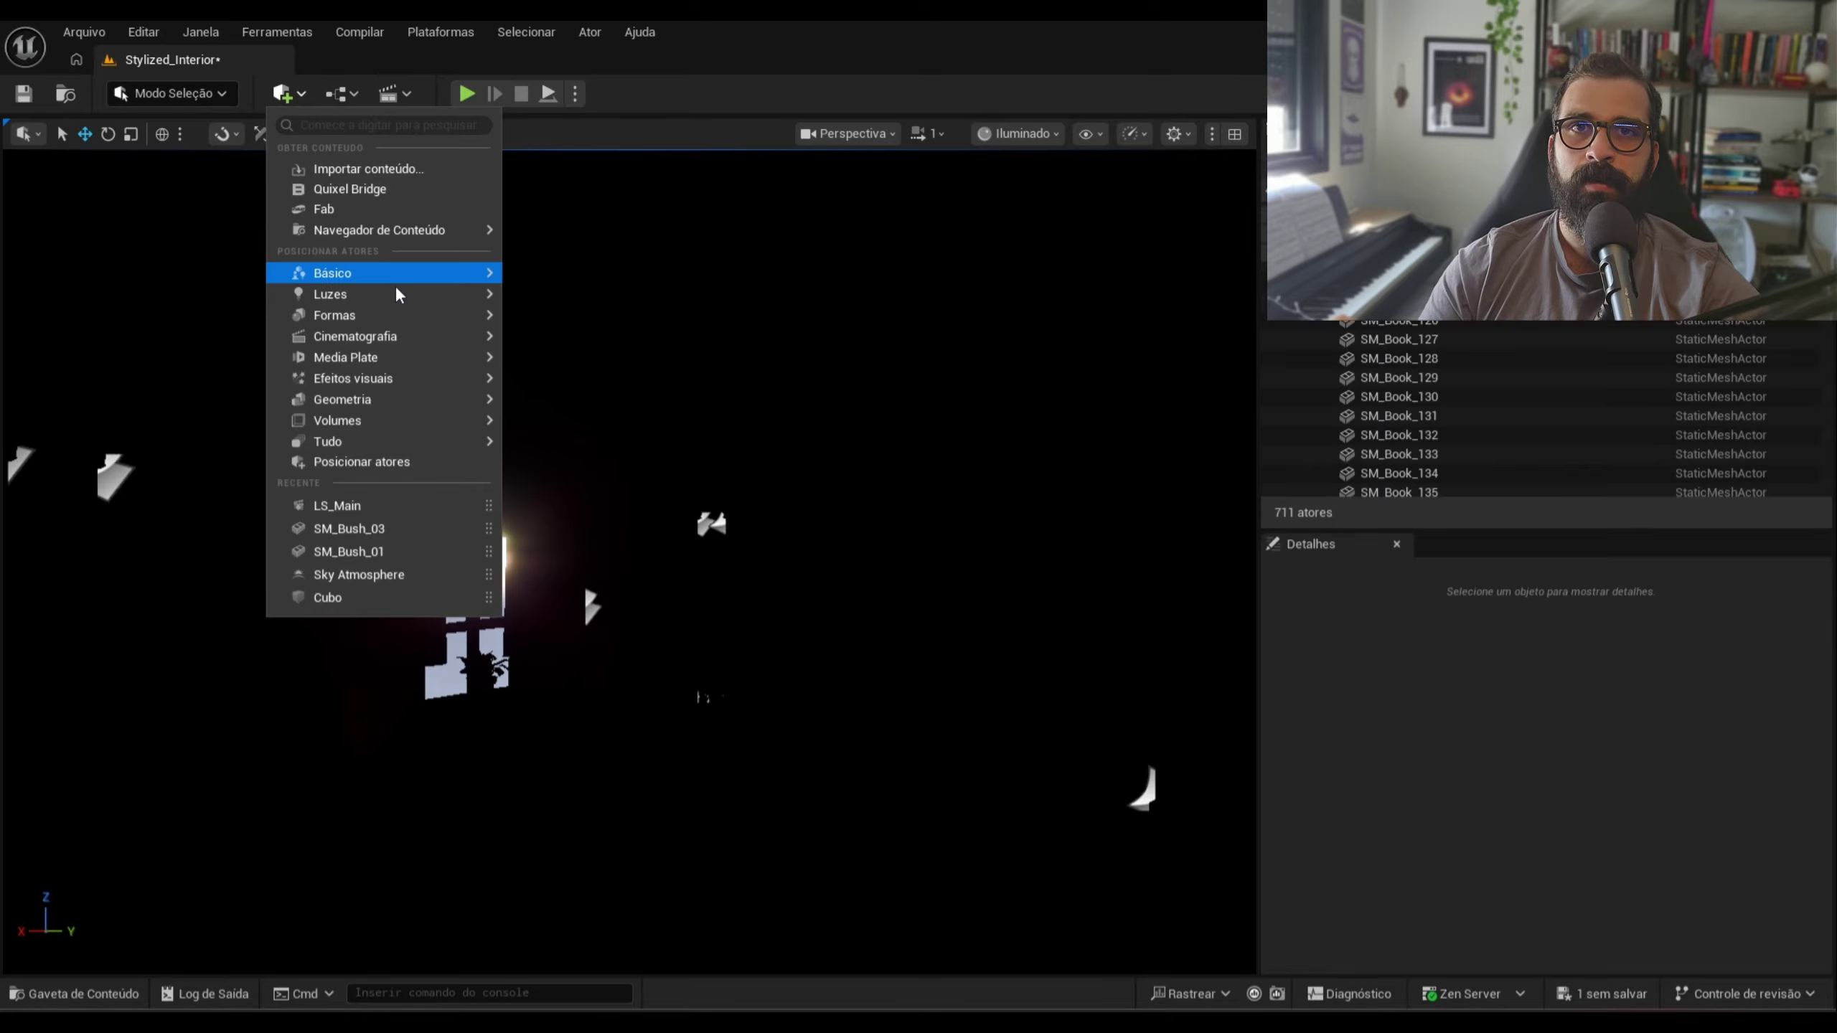
mouse_move(396, 293)
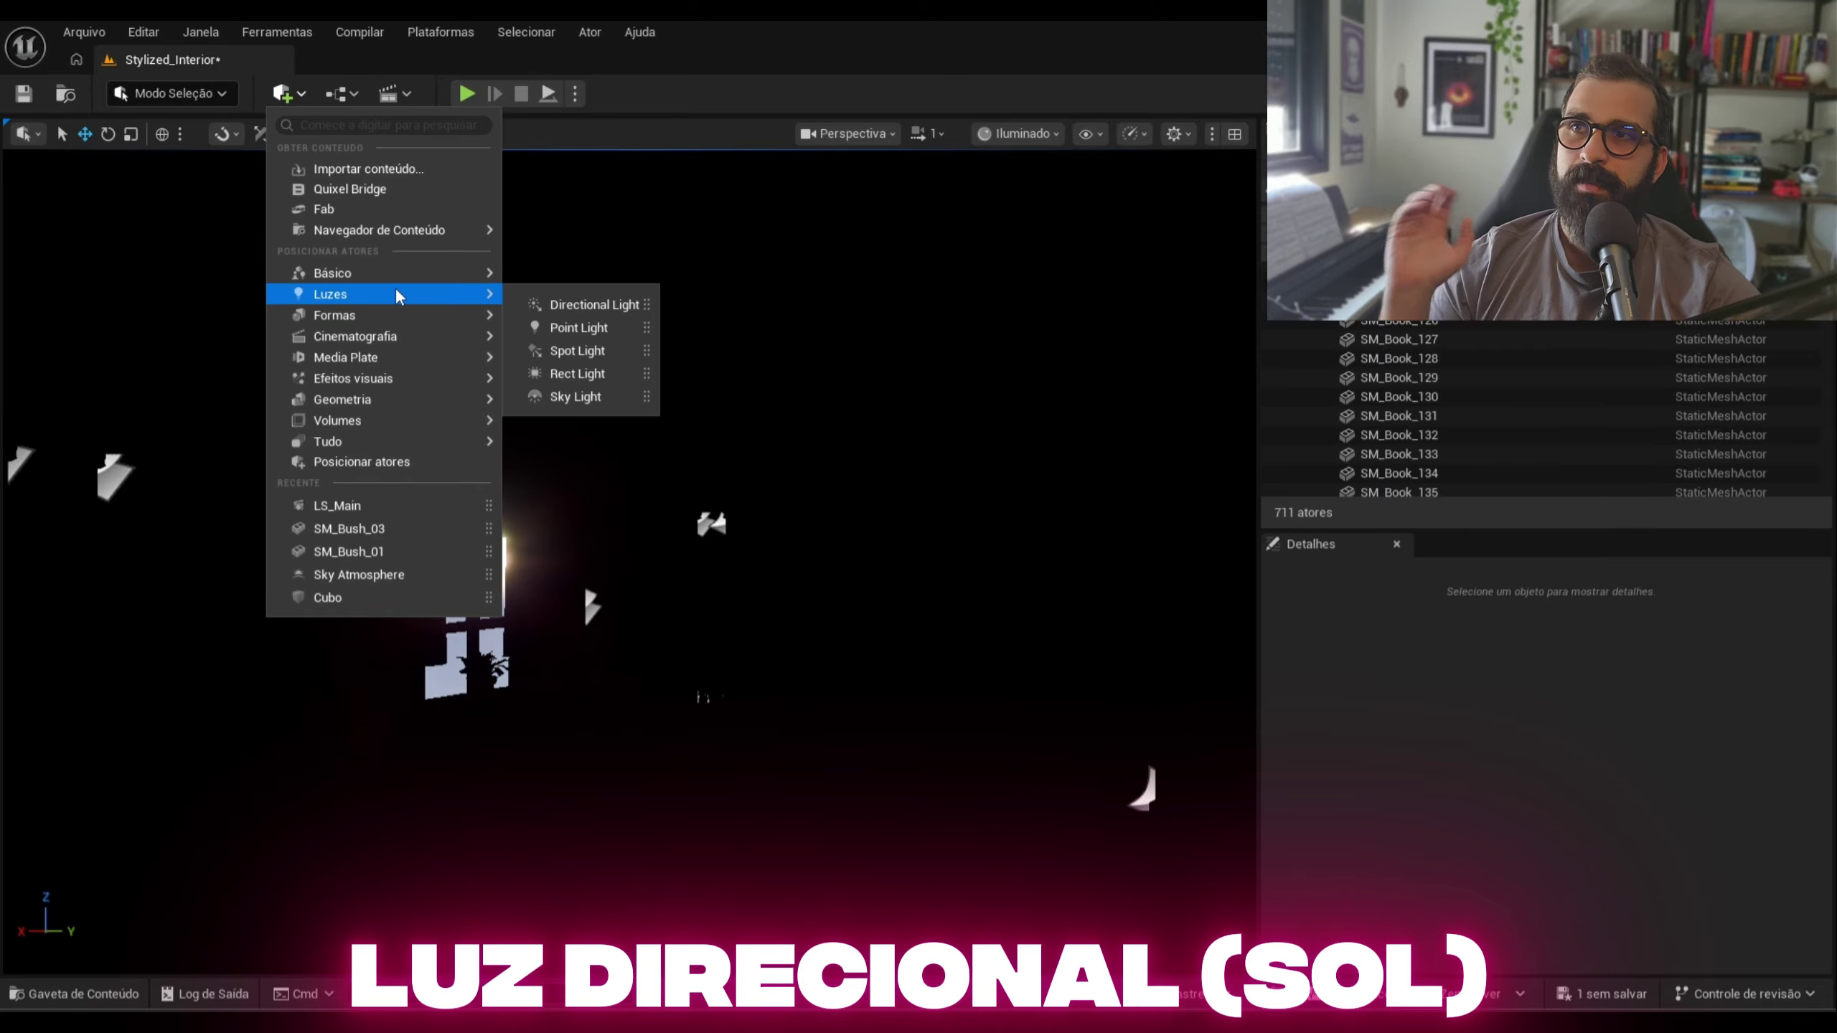
click(610, 323)
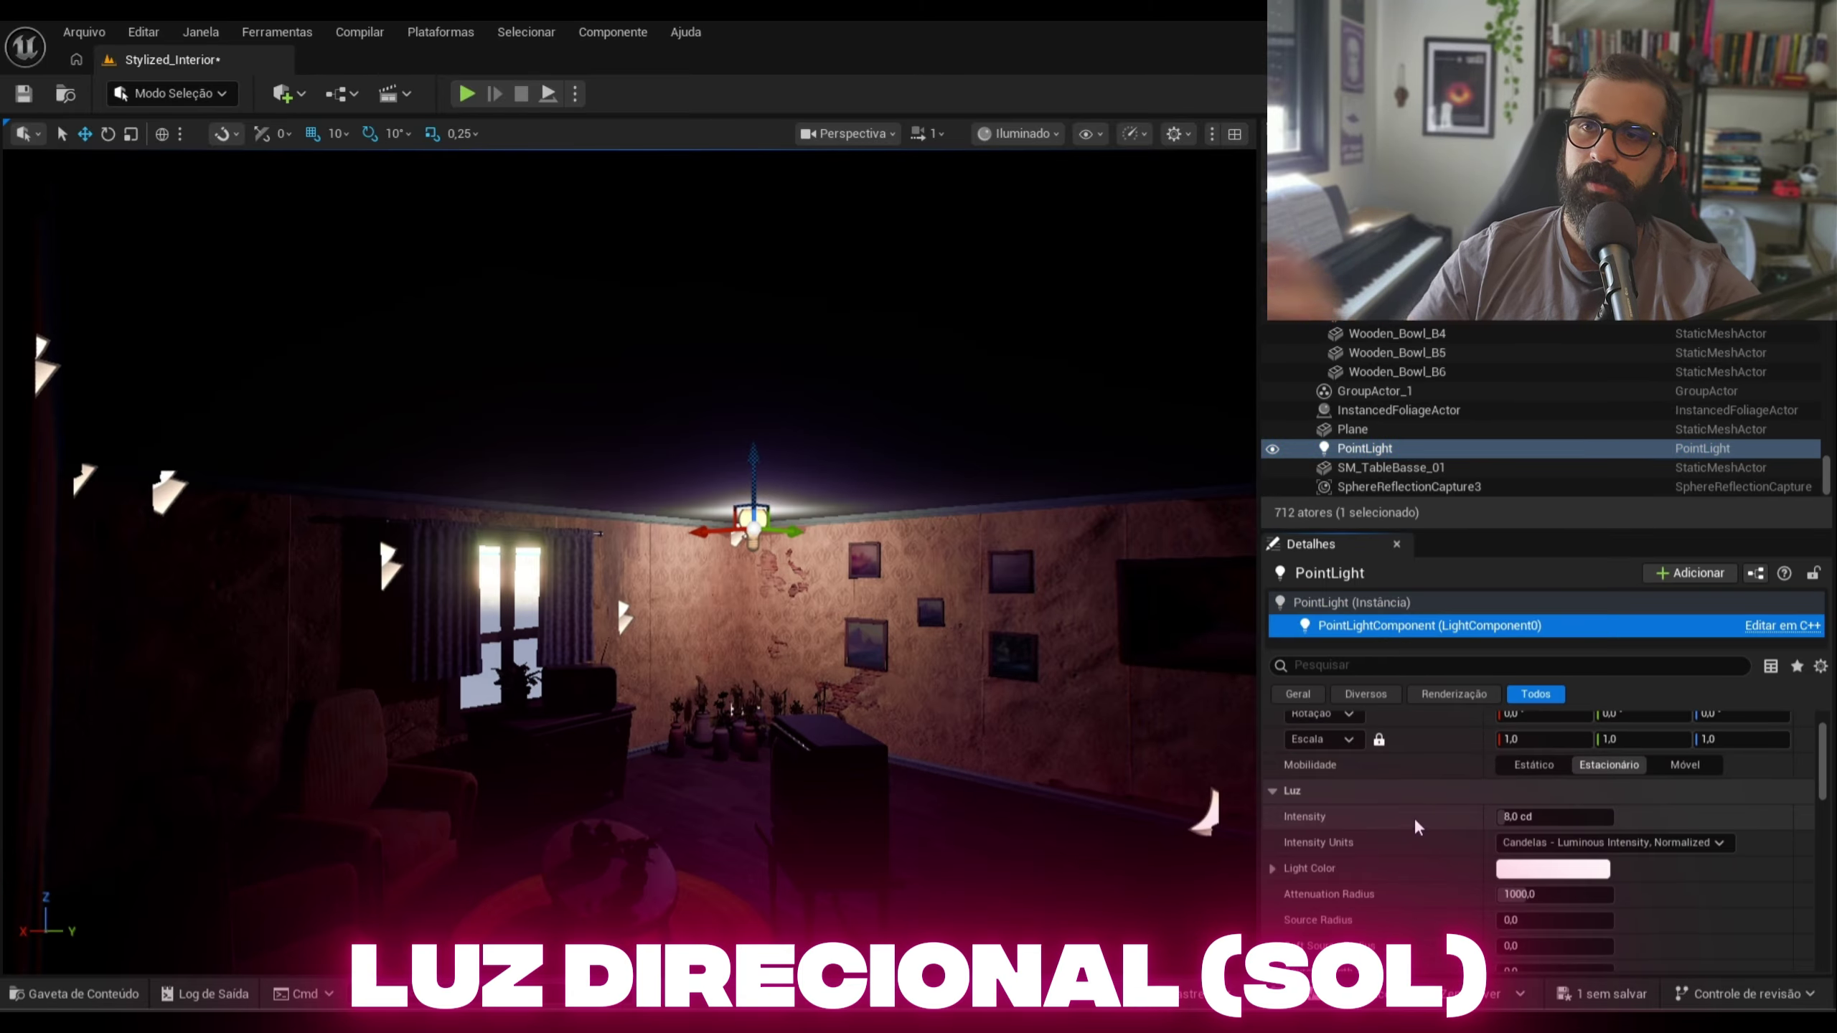
drag(1555, 816, 1570, 868)
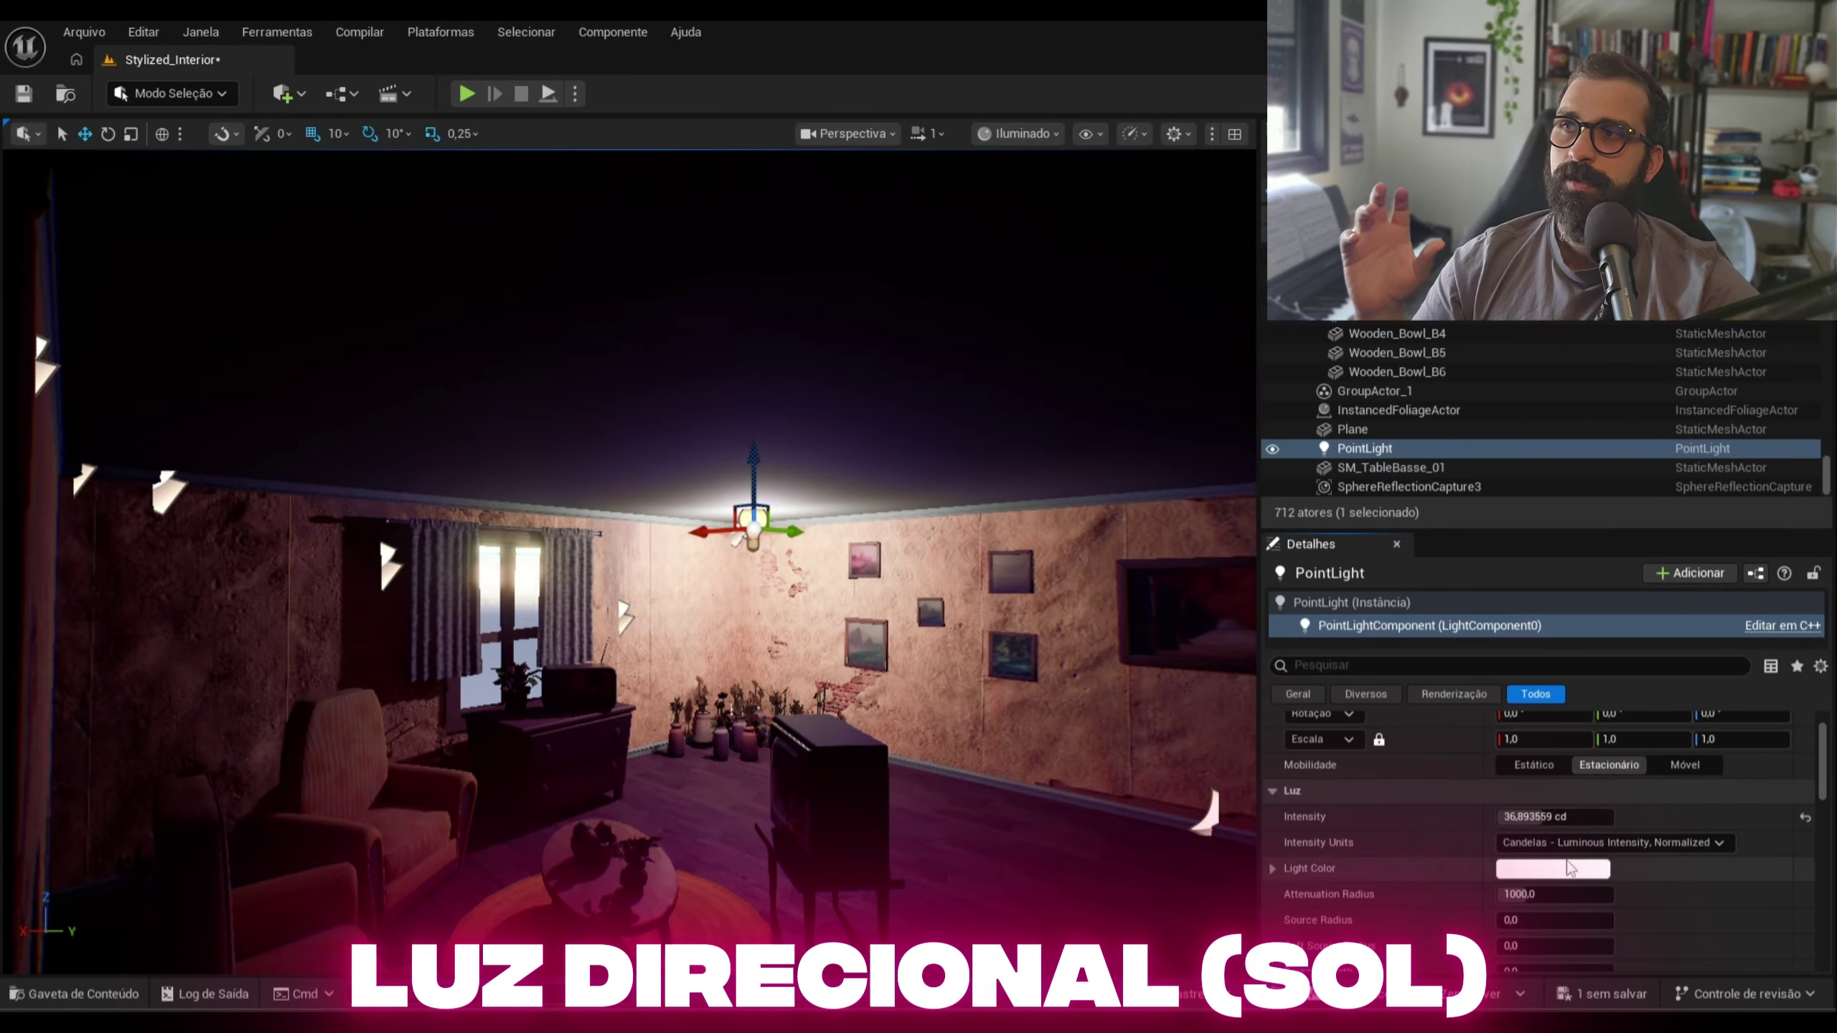
Try Lumens as the point light's intensity units, and return to Candelas
click(1605, 843)
click(1591, 897)
click(1598, 842)
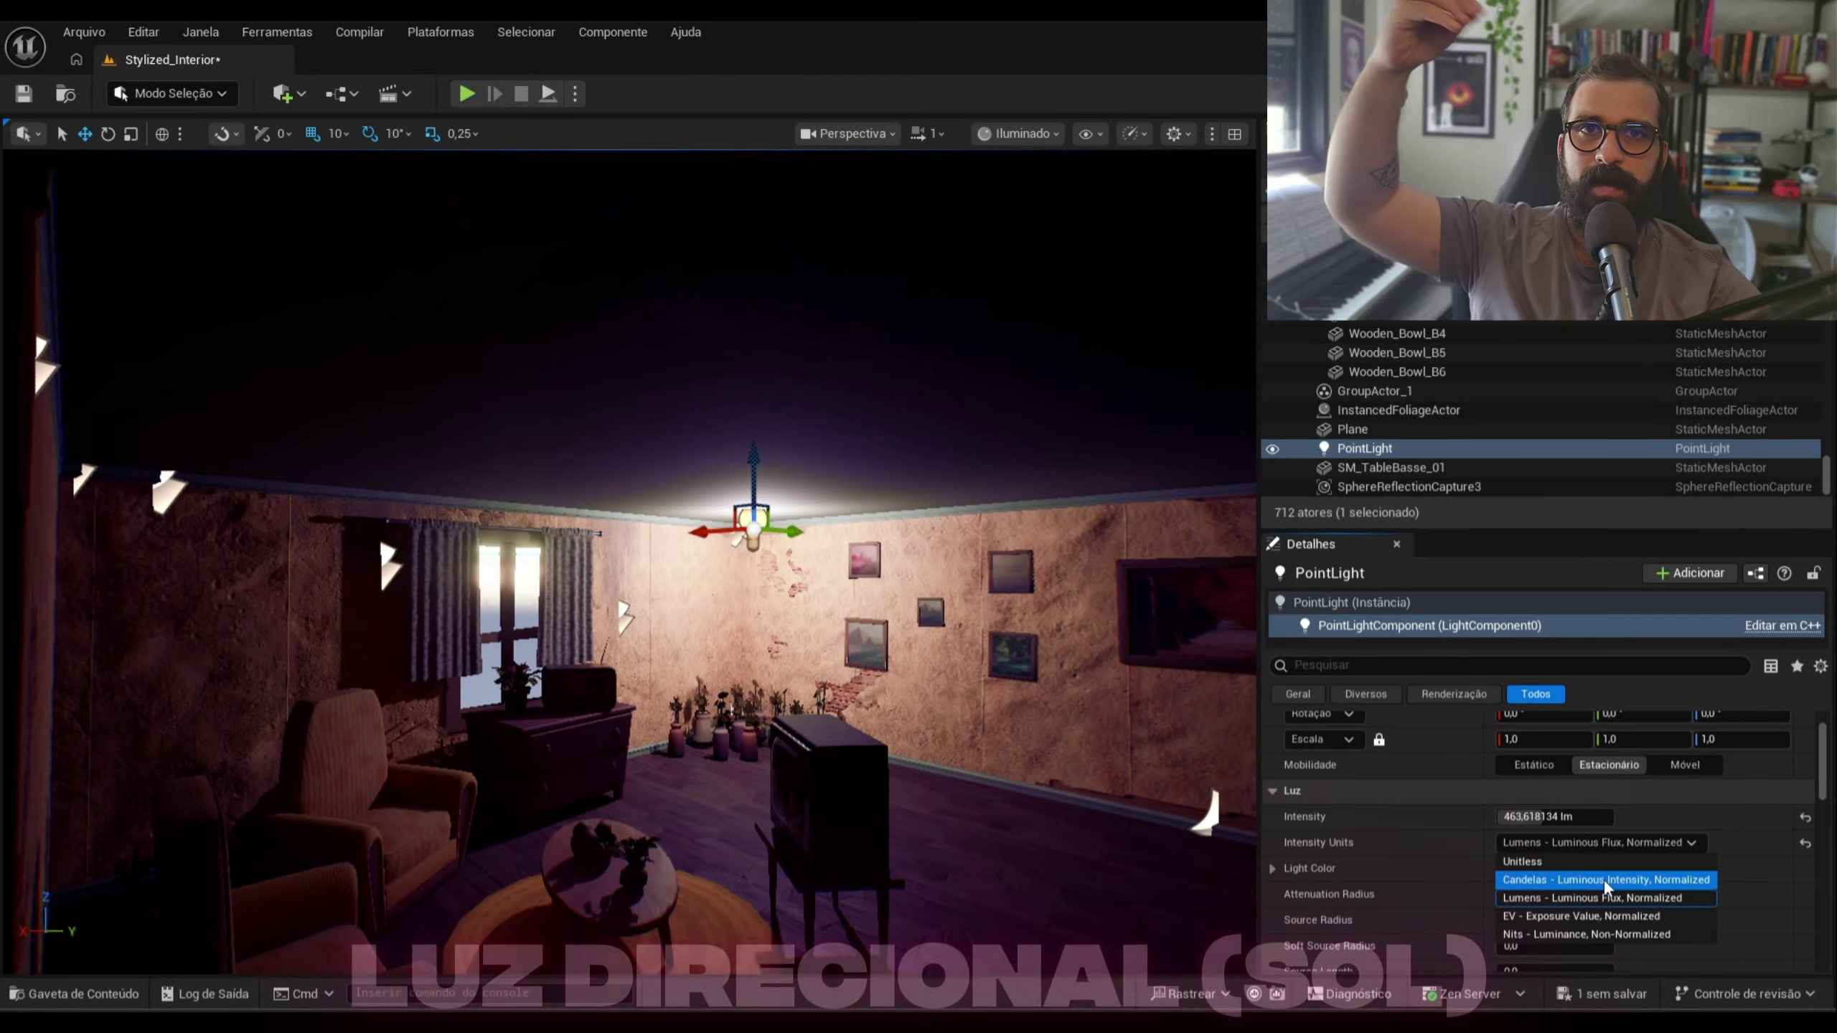
click(1604, 879)
Give the point light a pale warm yellow color
click(1555, 868)
click(1290, 666)
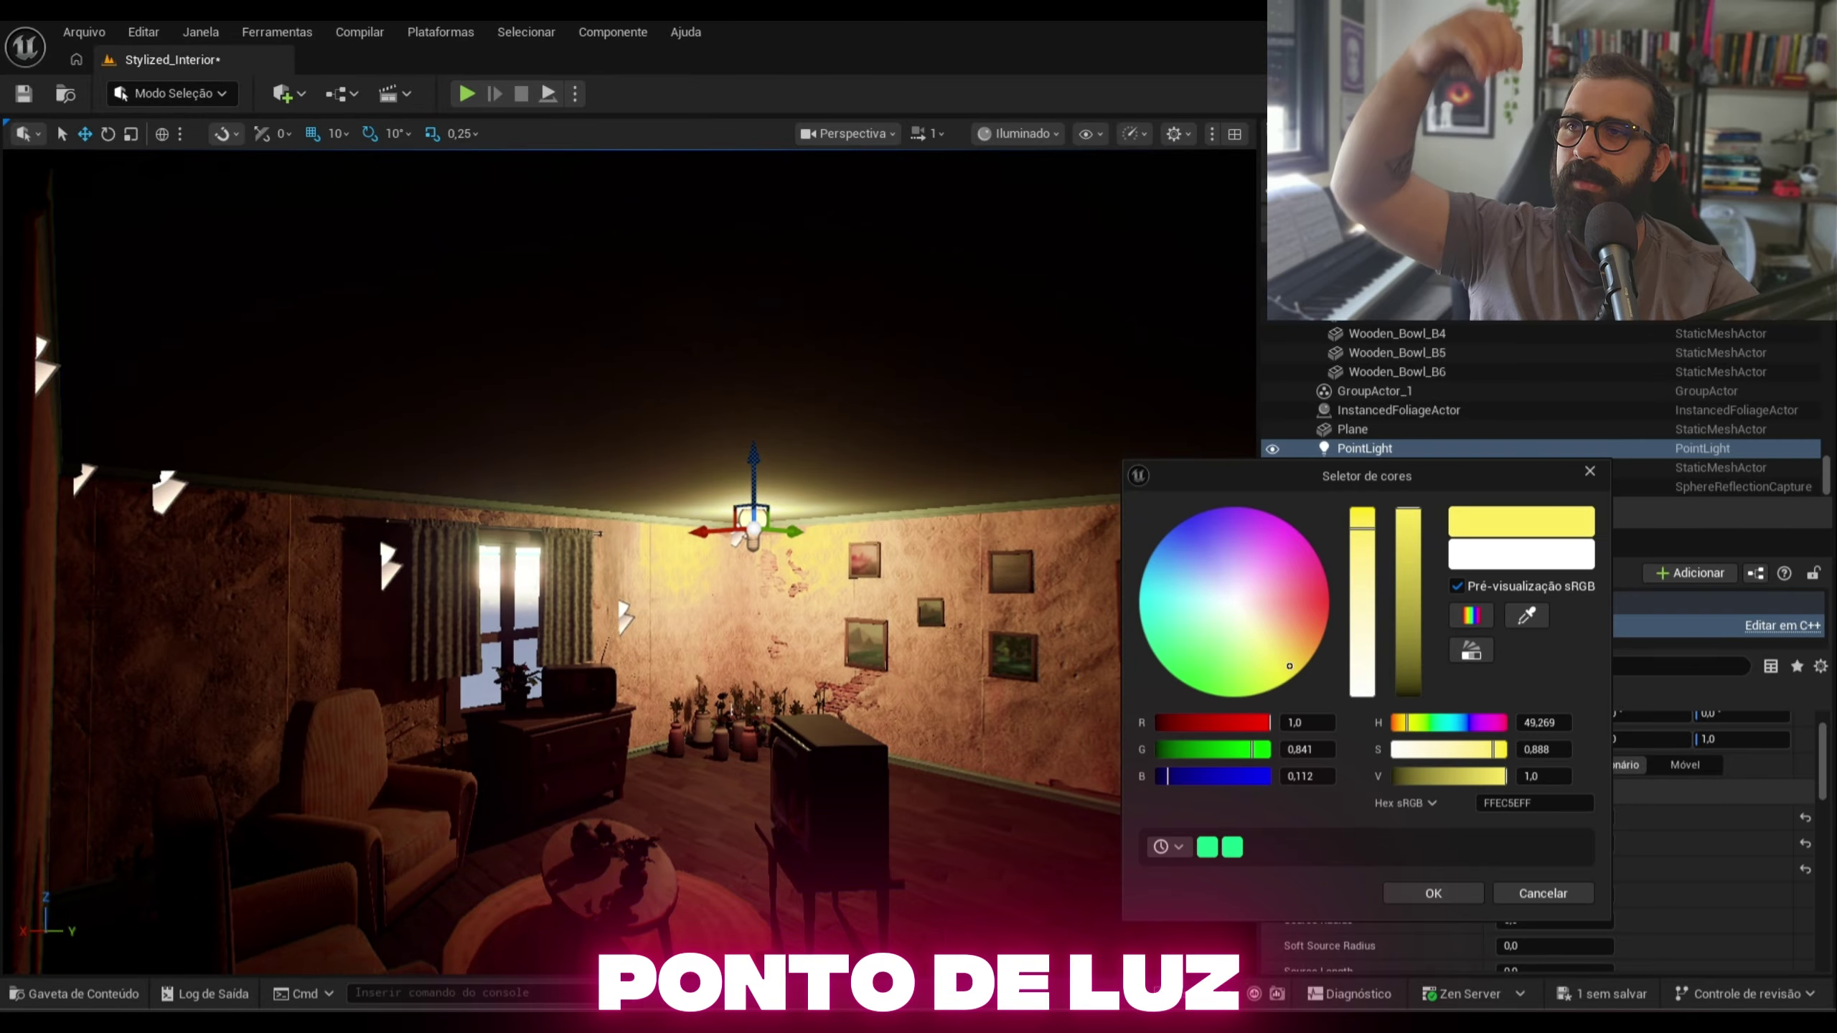
drag(1249, 684, 1245, 666)
click(1023, 744)
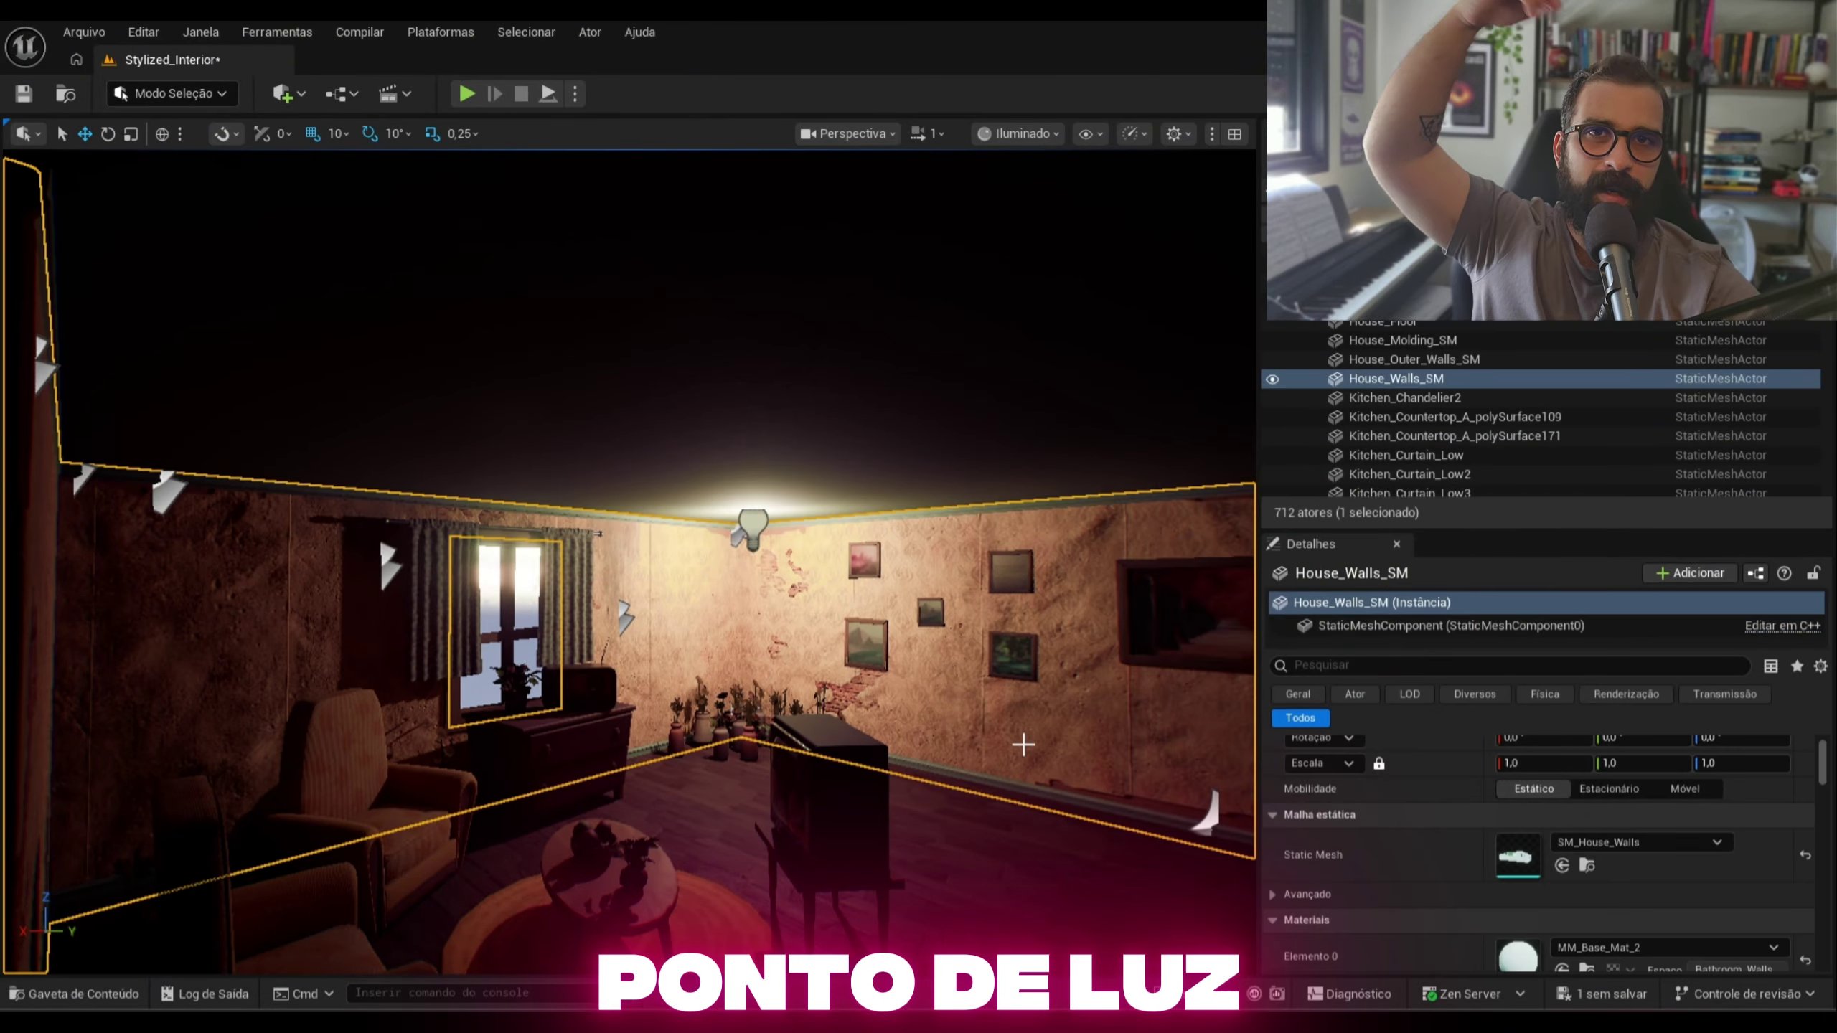
Play-test the Stylized_Interior level by walking the character through the lit living room, and end the session
click(467, 93)
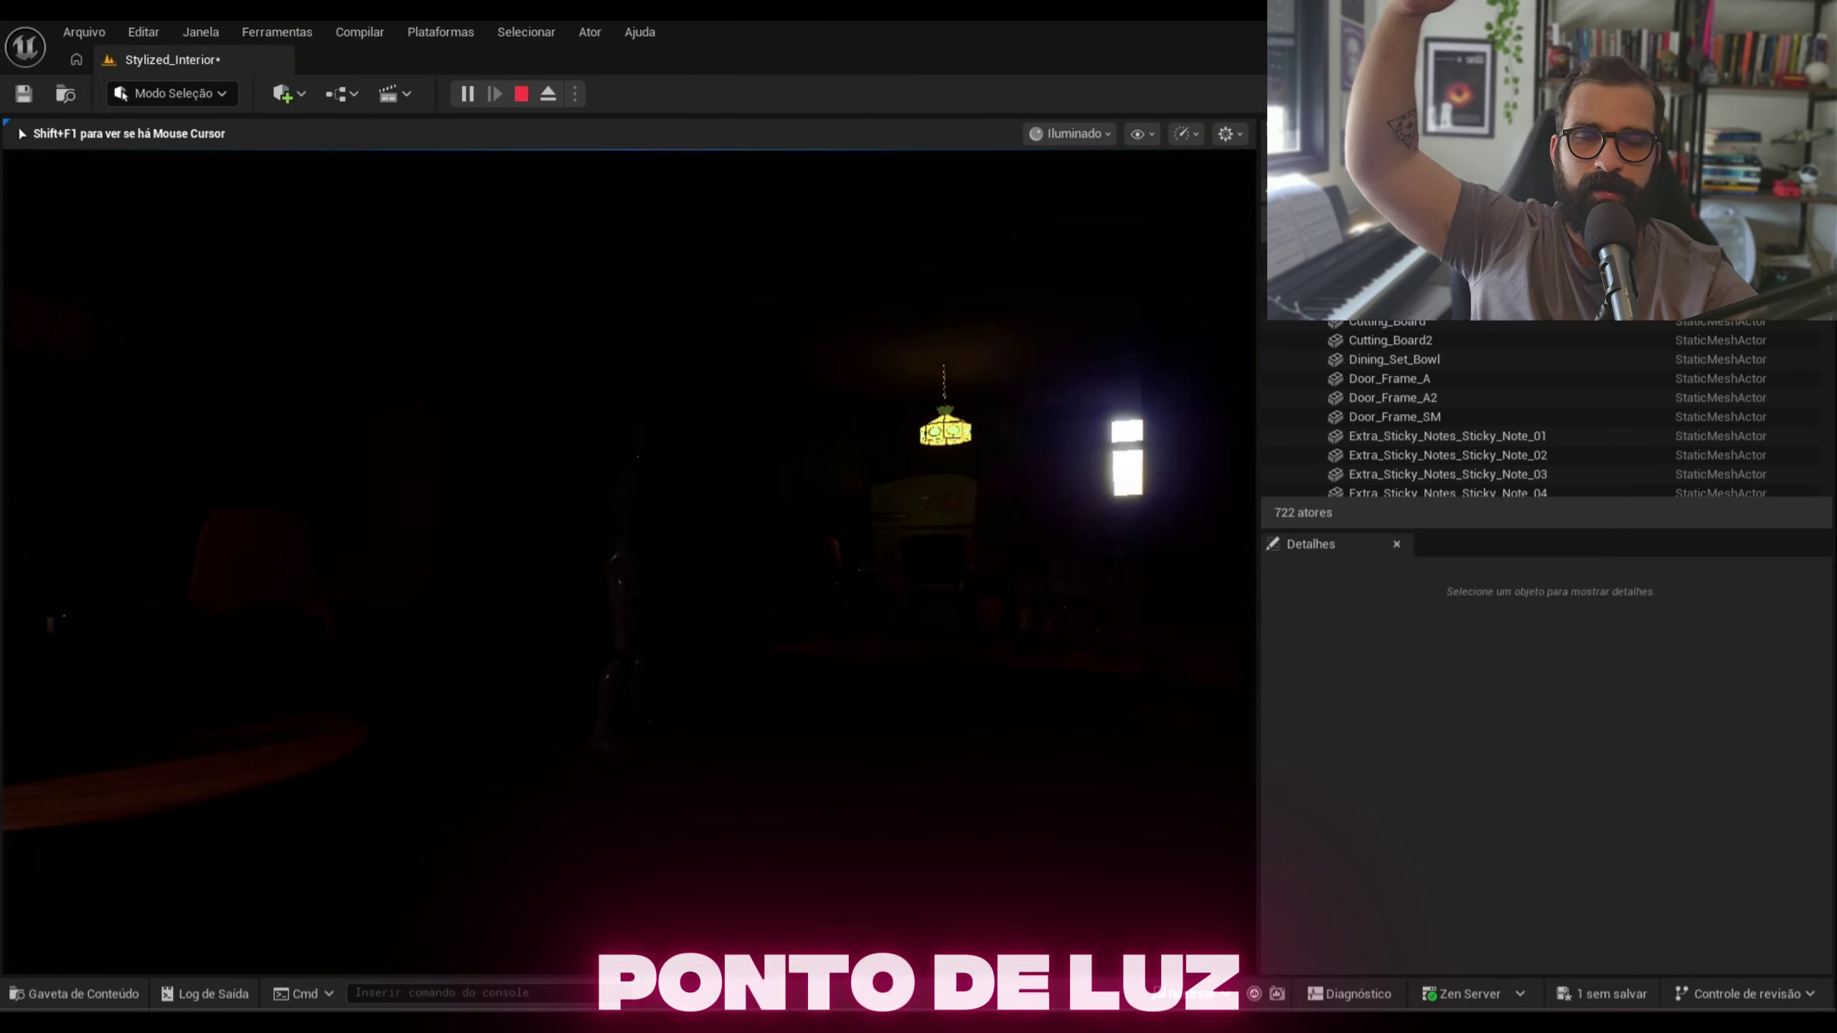
key(w)
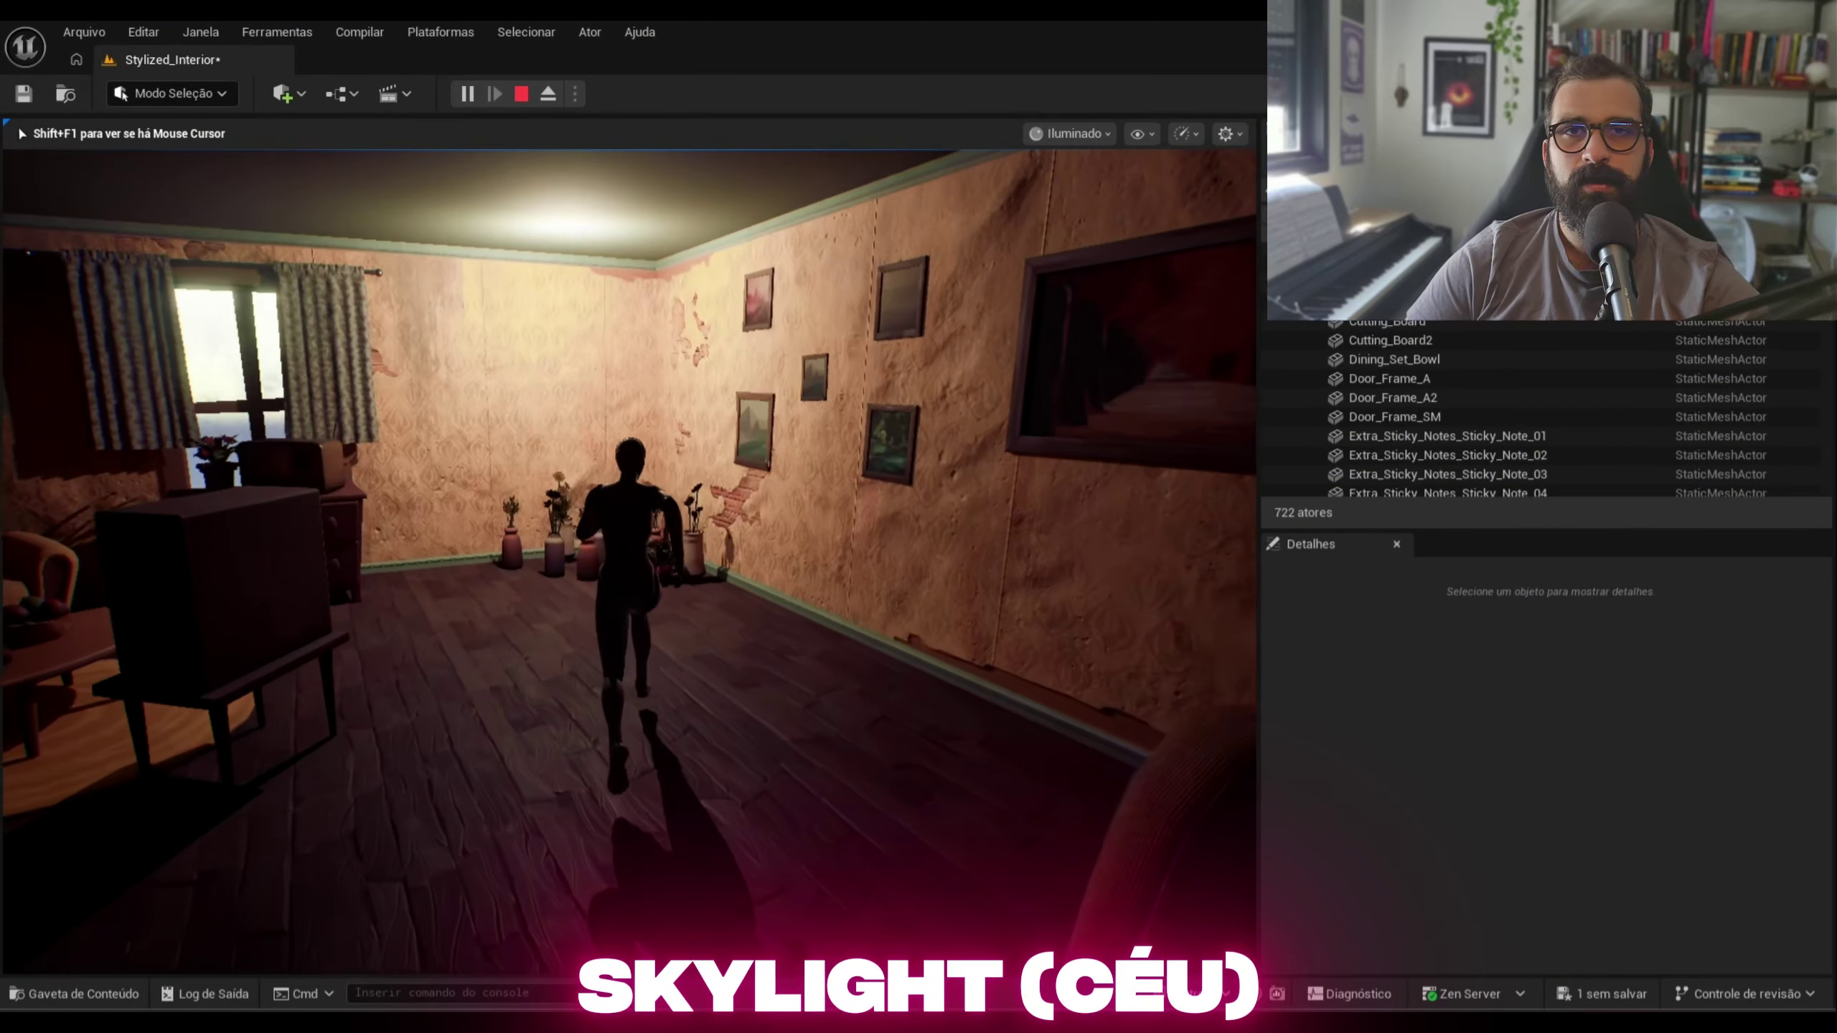
key(w)
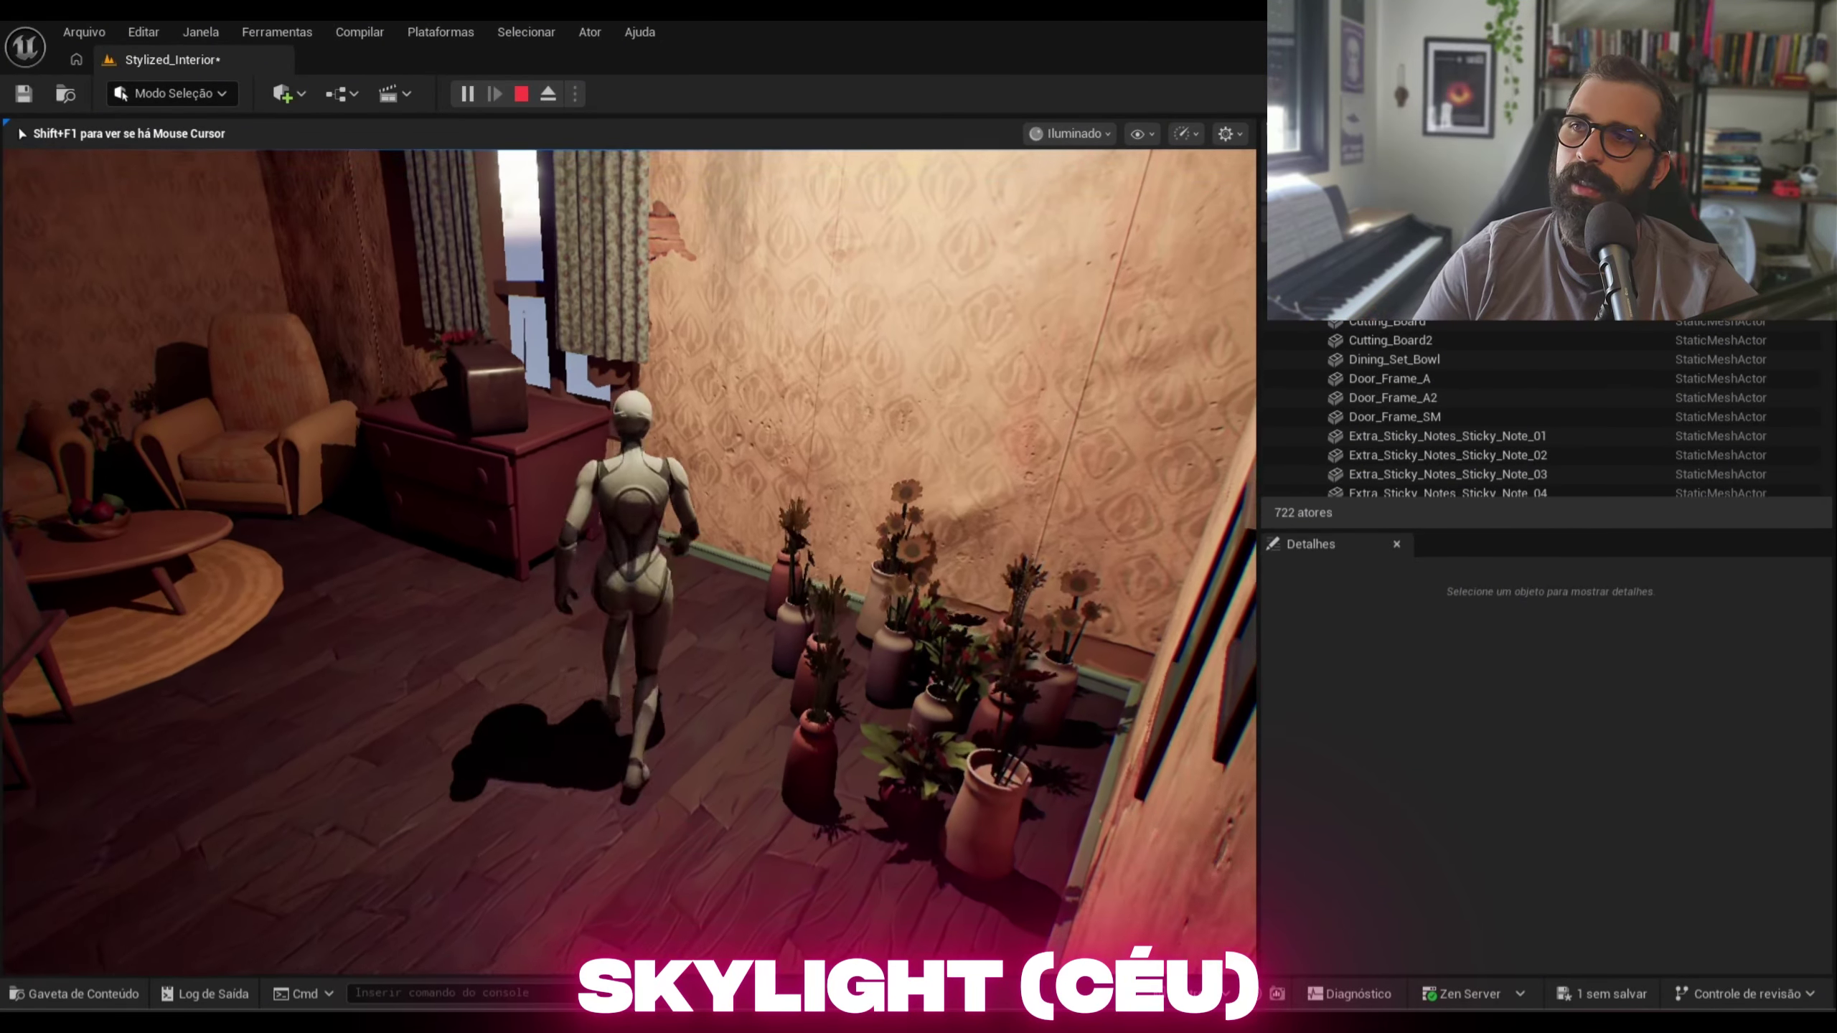
key(s)
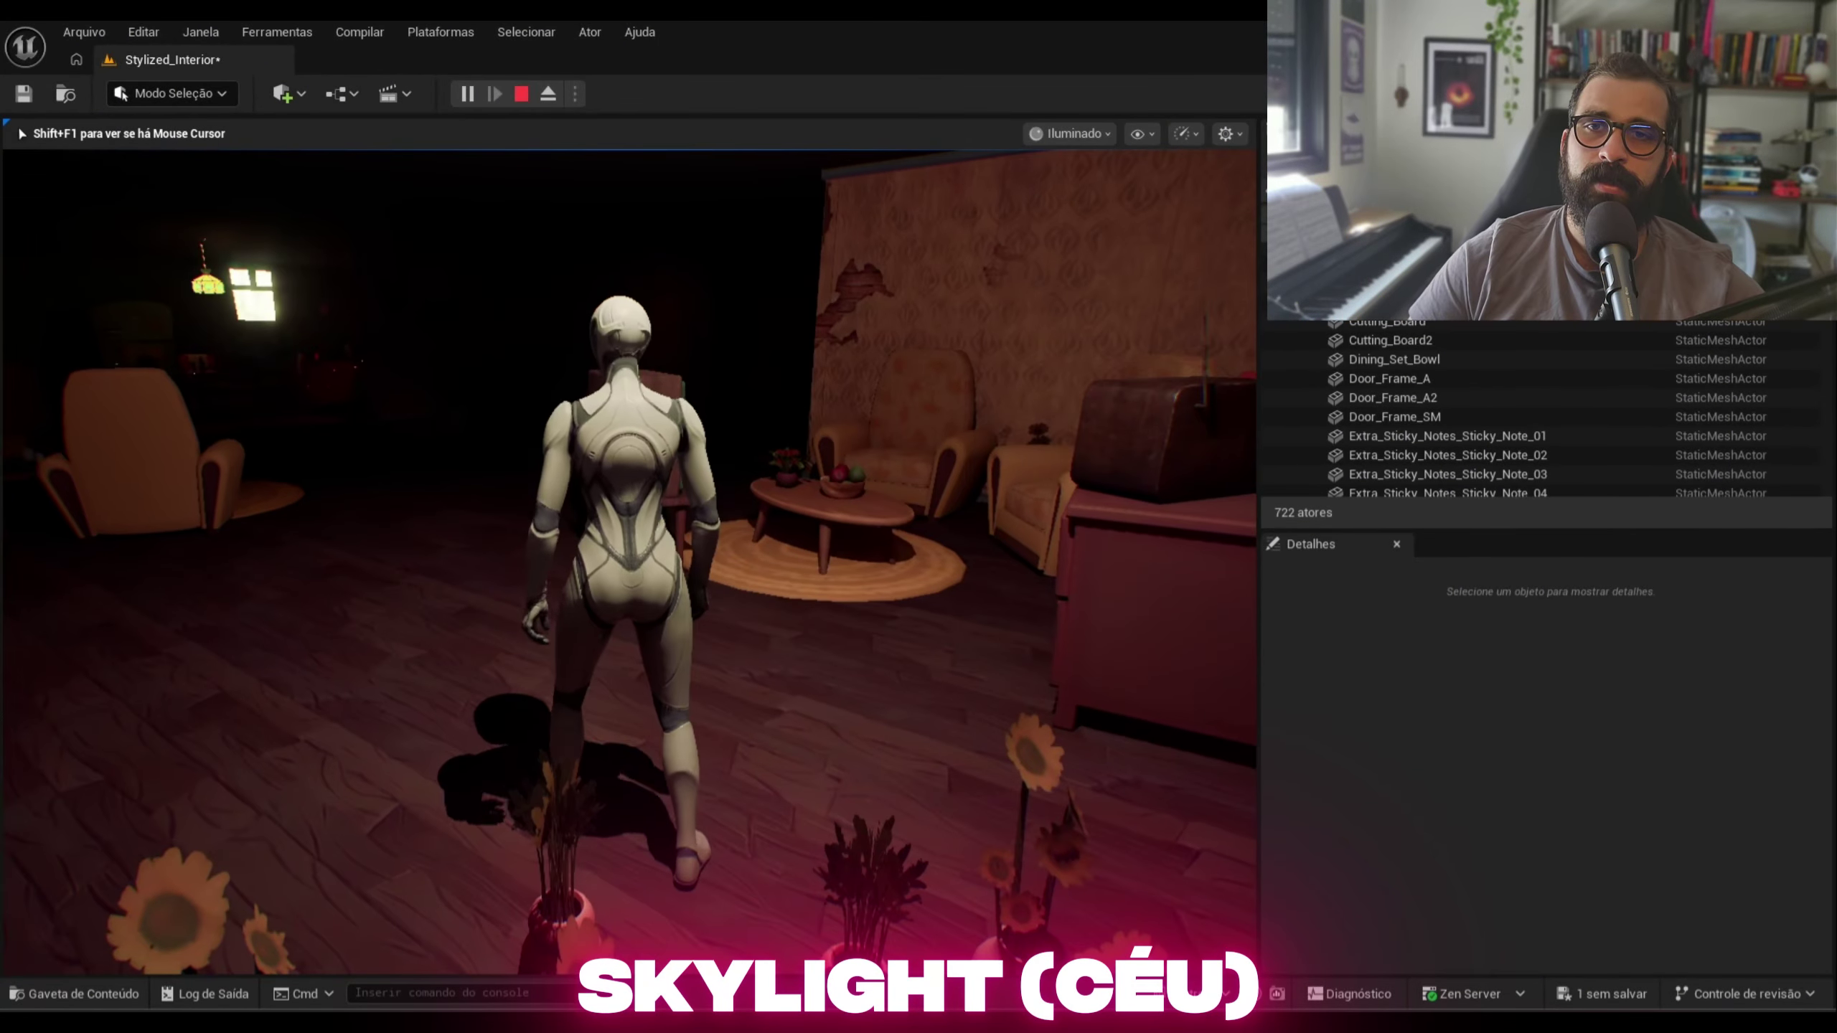
key(Escape)
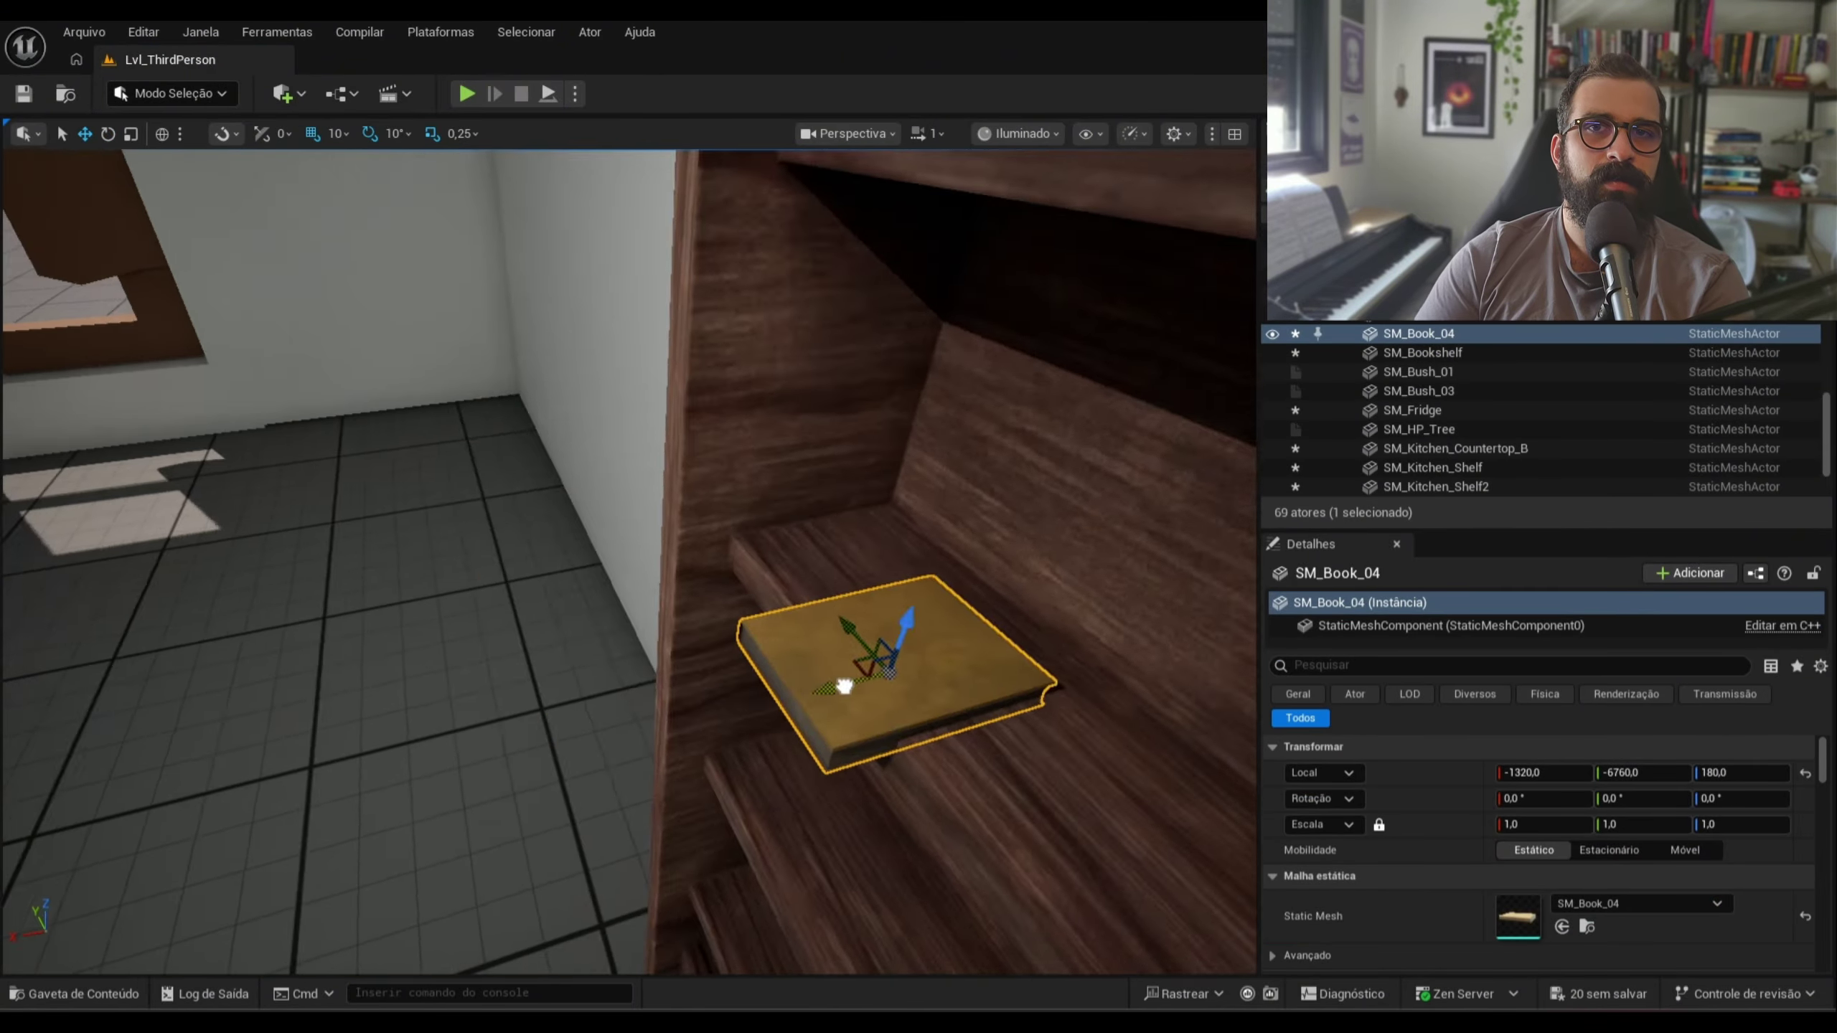
Undo the last change to the book on the bookshelf, and examine the settings of the MI_Fridge material instance
key(ctrl+z)
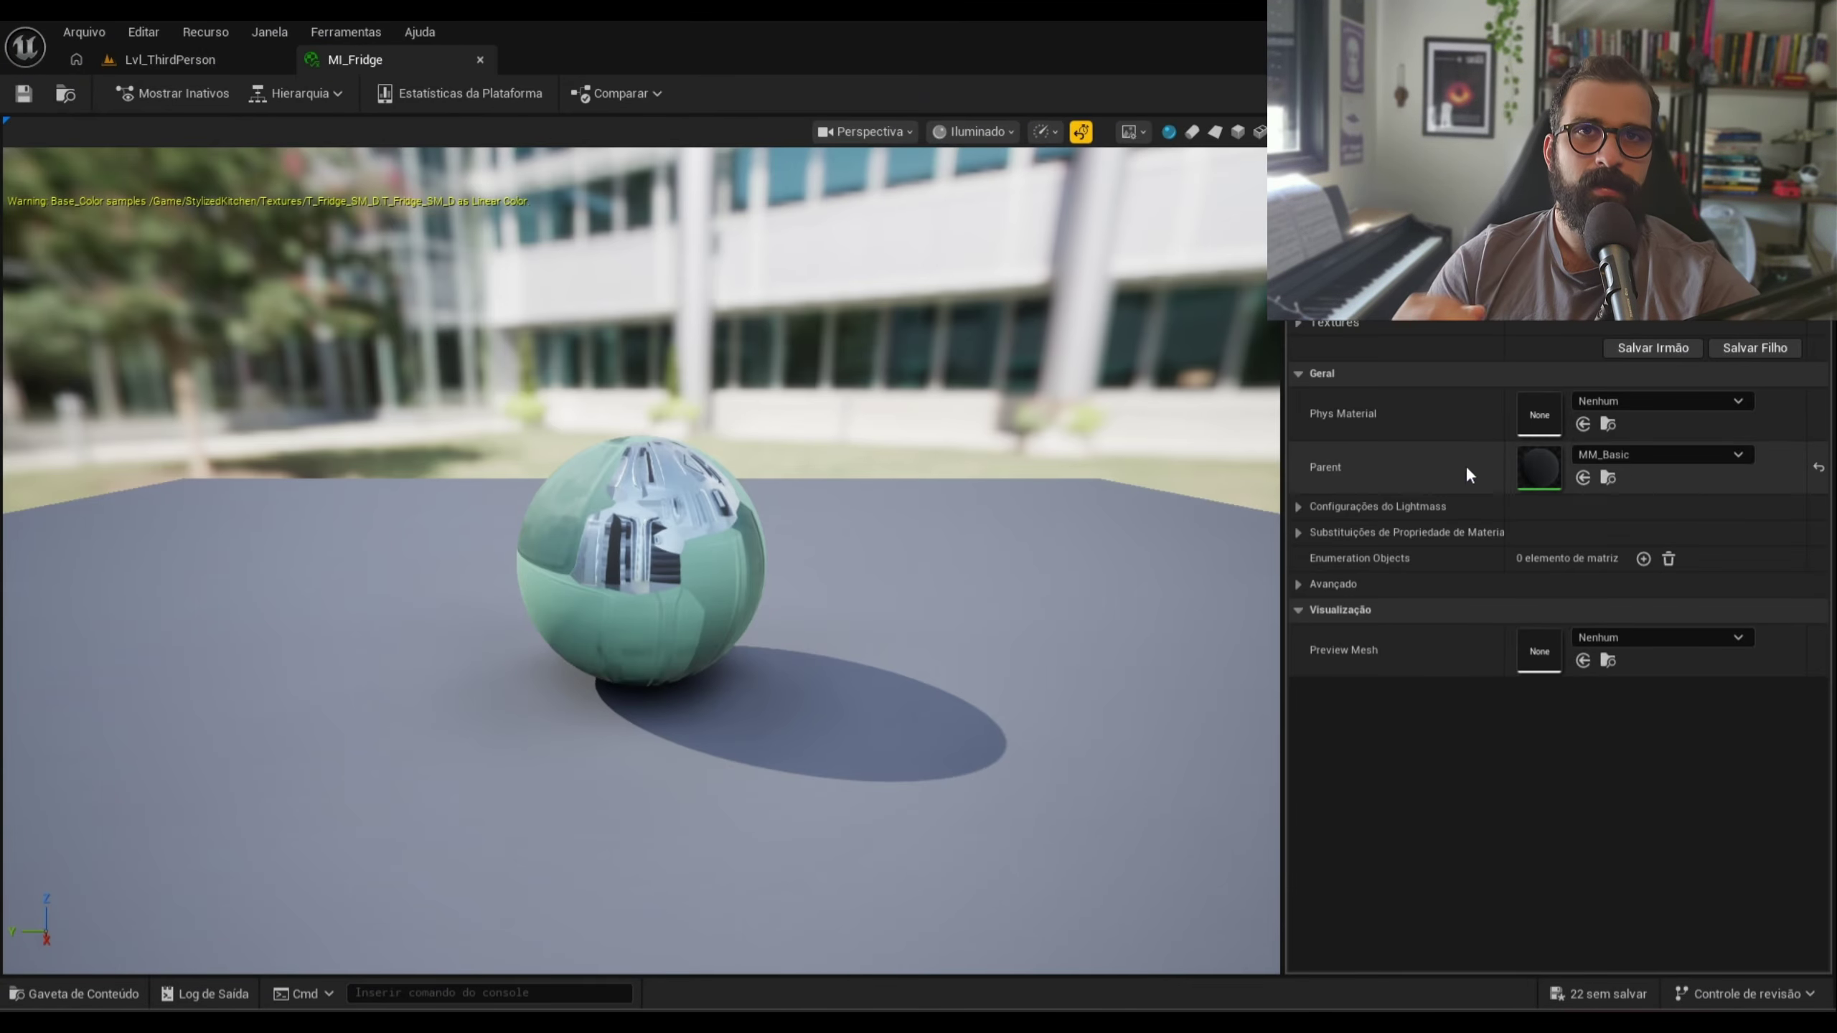
scroll(1465, 465, up, 3)
click(1657, 349)
click(1410, 767)
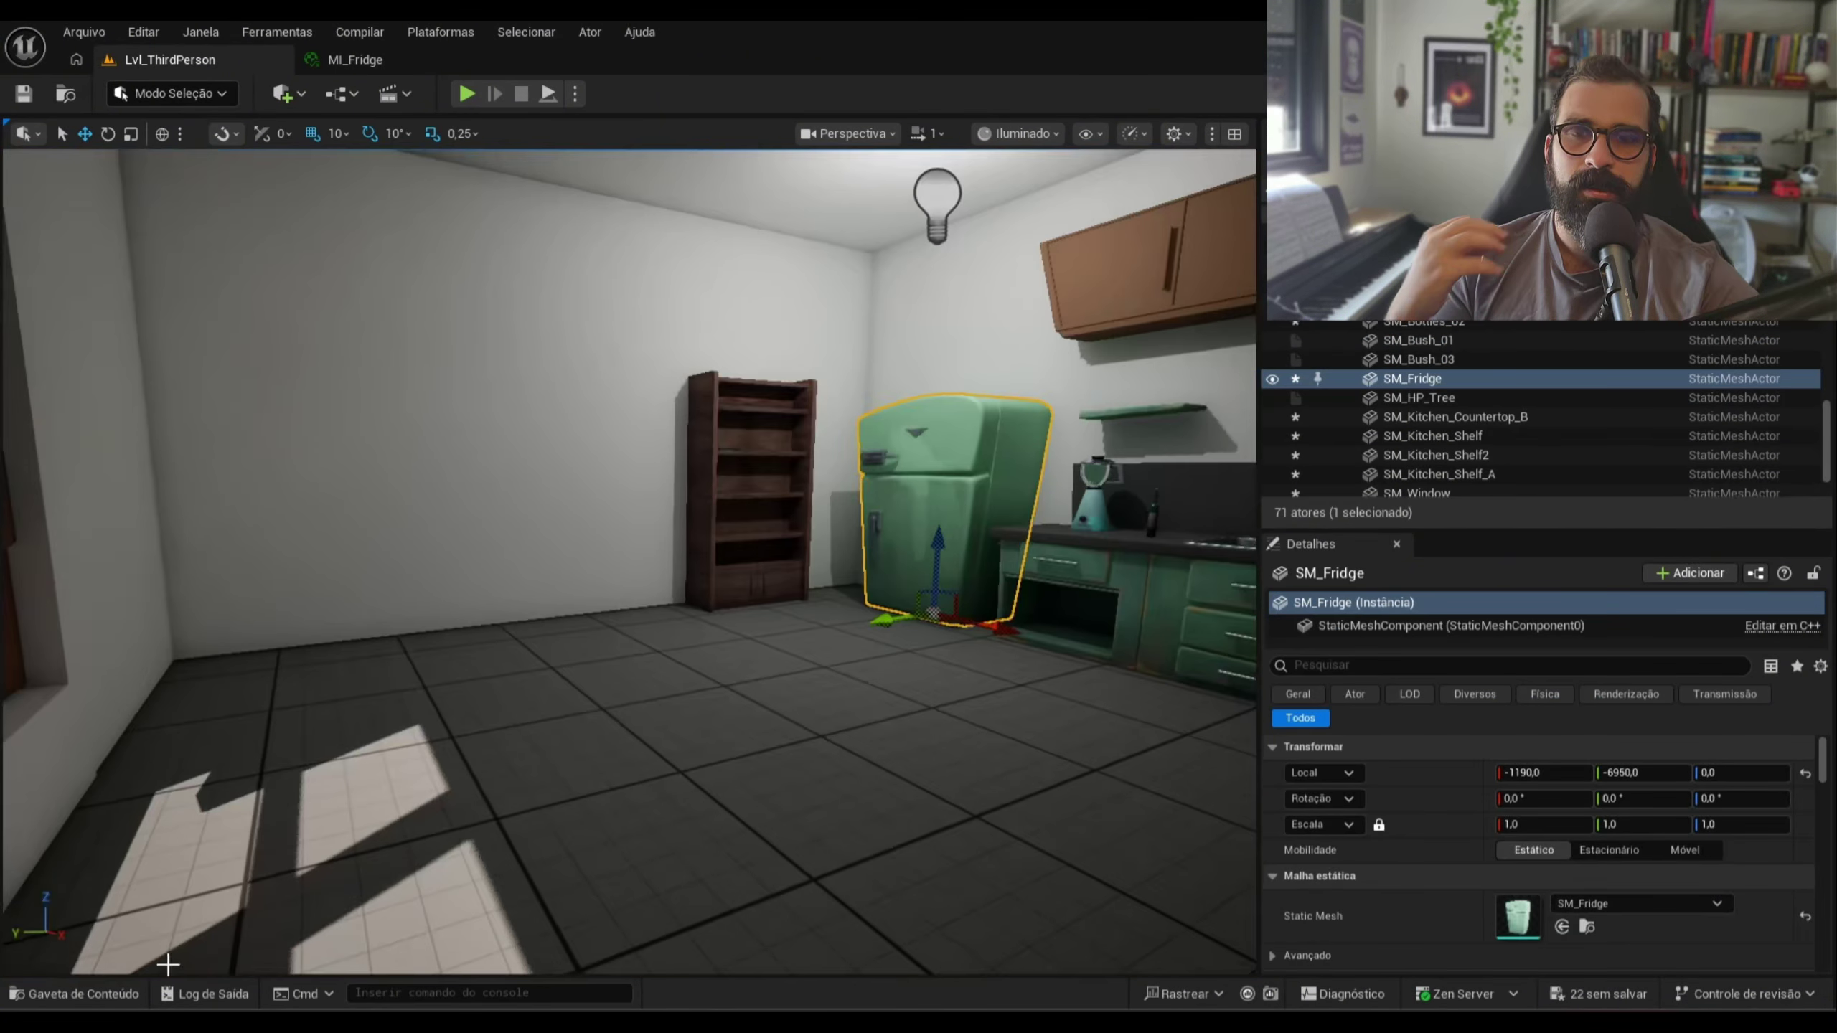
Add a plane scaled to 4.25 by 8.75 over the kitchen floor and apply the MI_Wood_Floor material
click(282, 93)
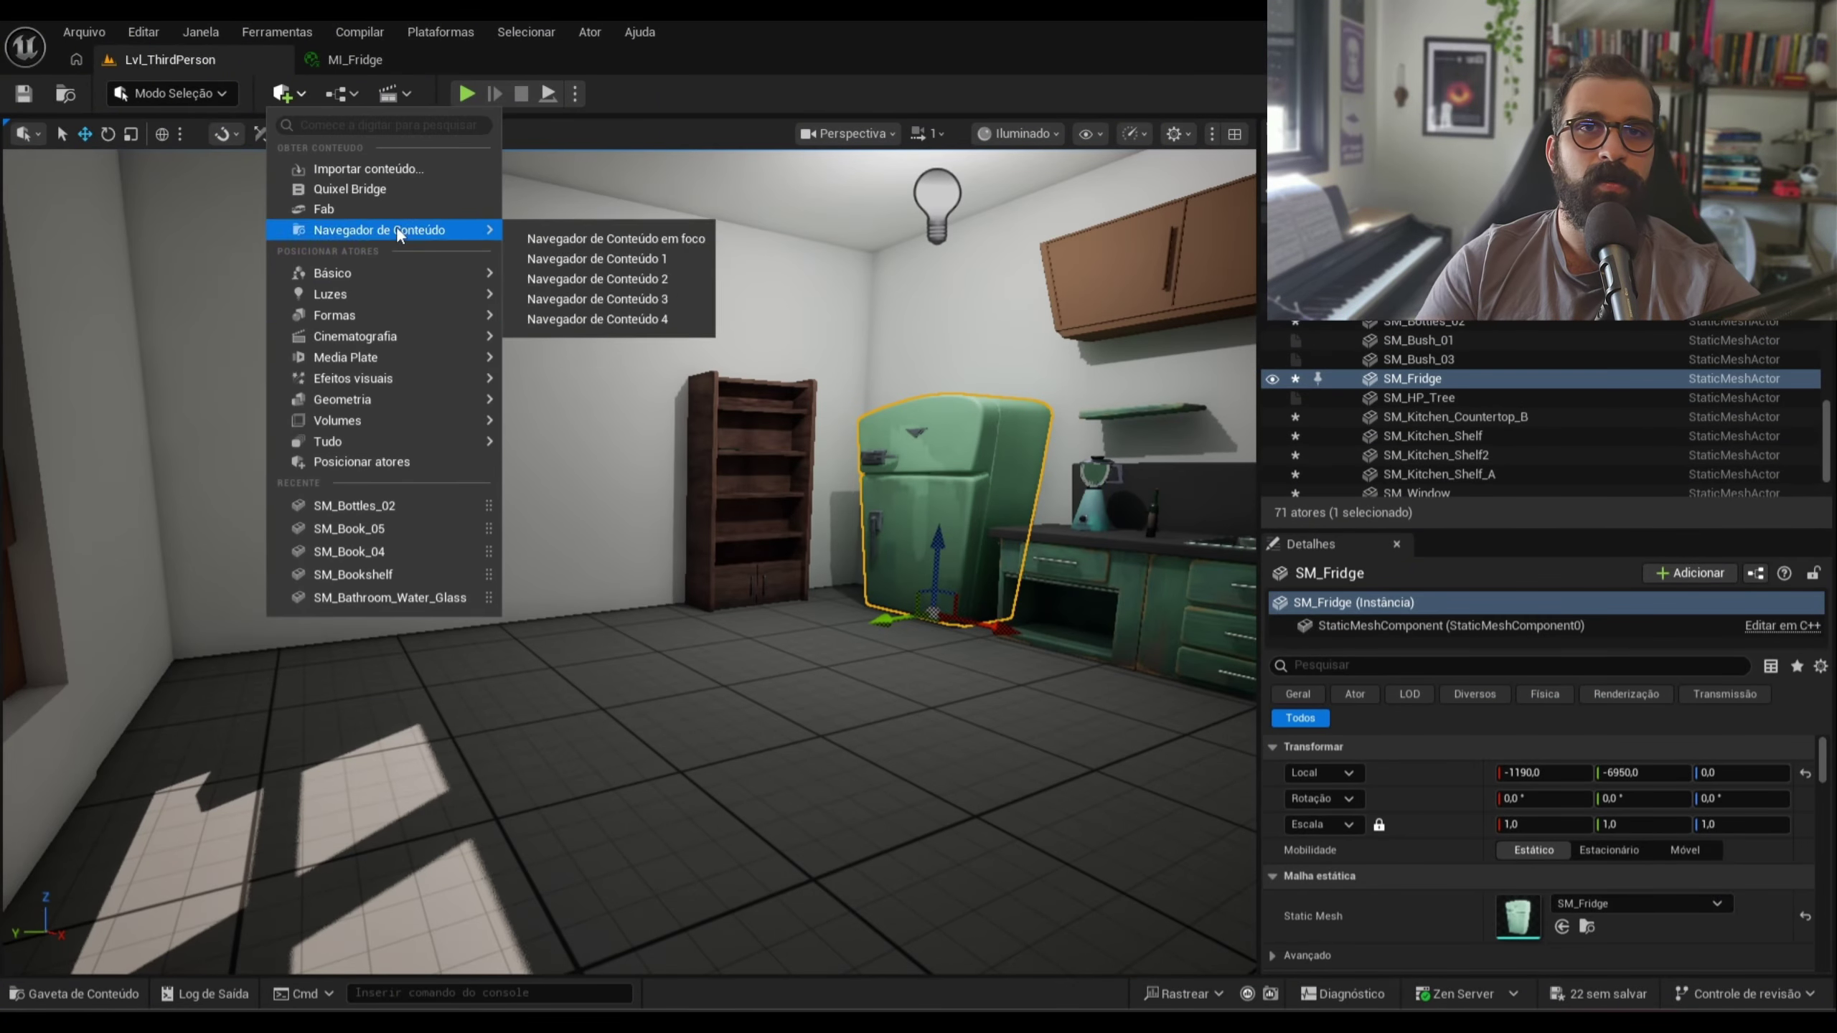
mouse_move(436, 427)
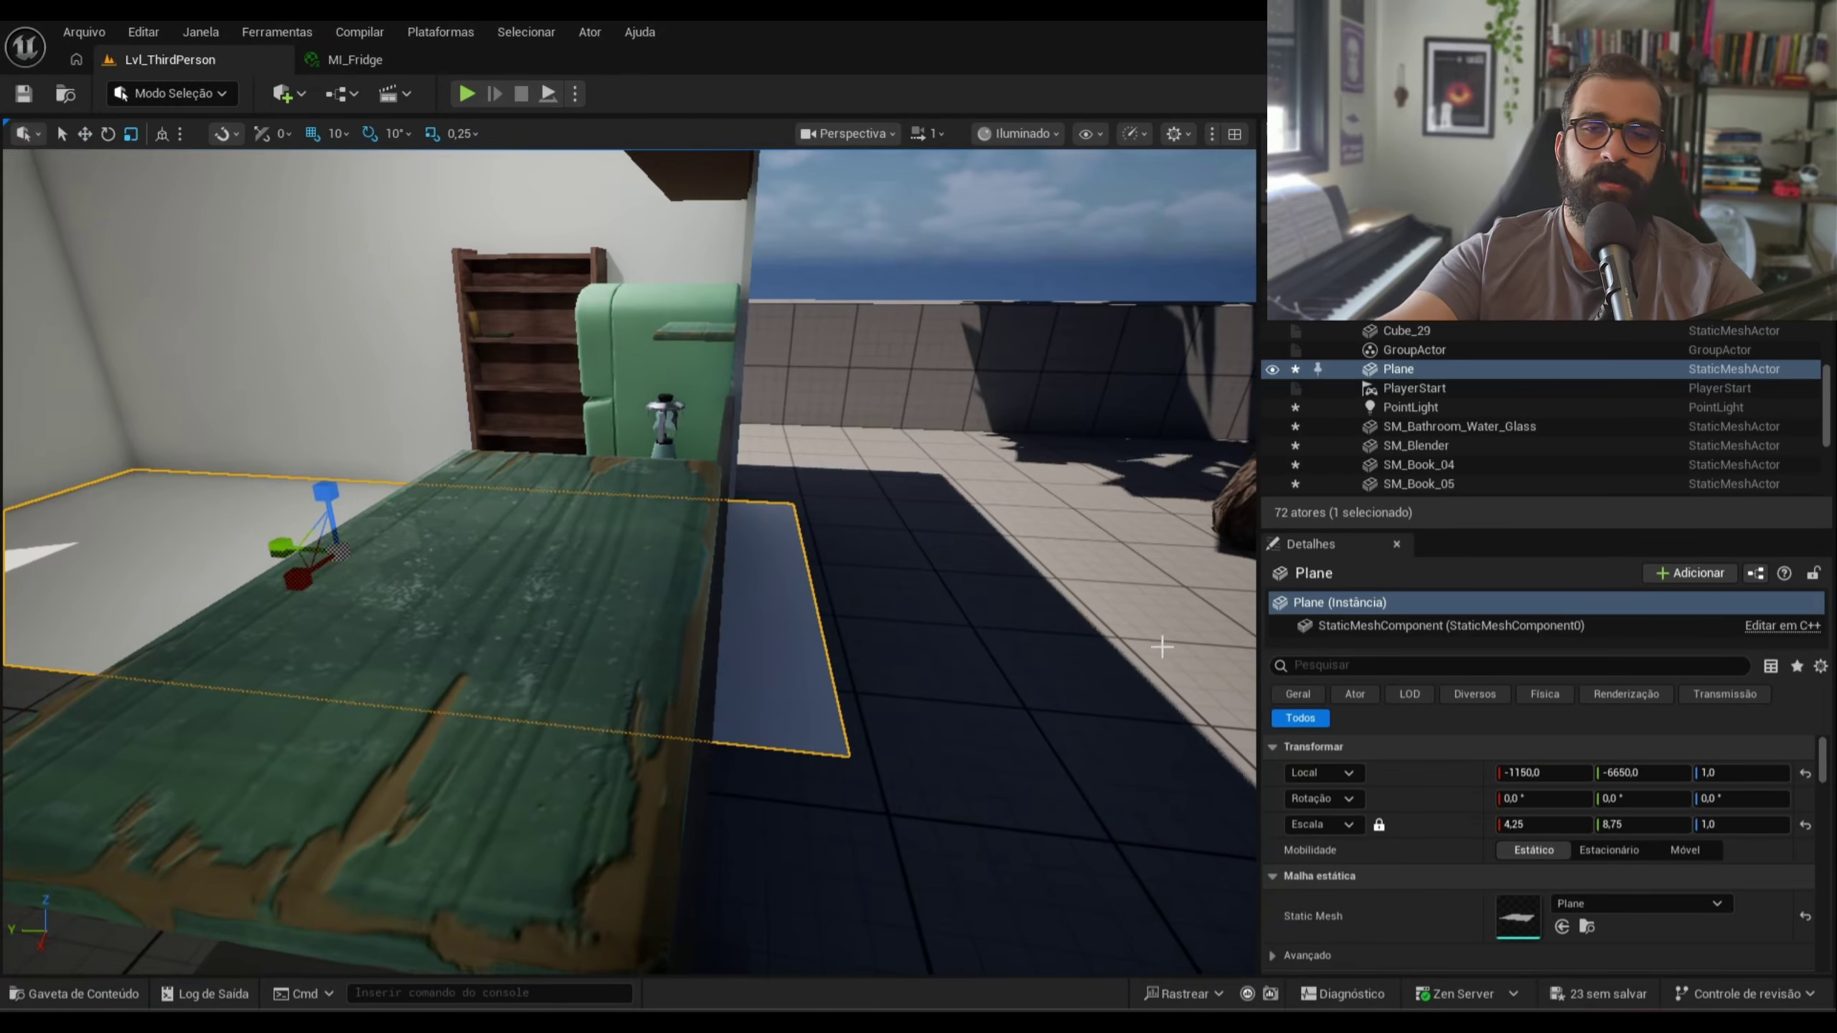
drag(401, 753, 409, 763)
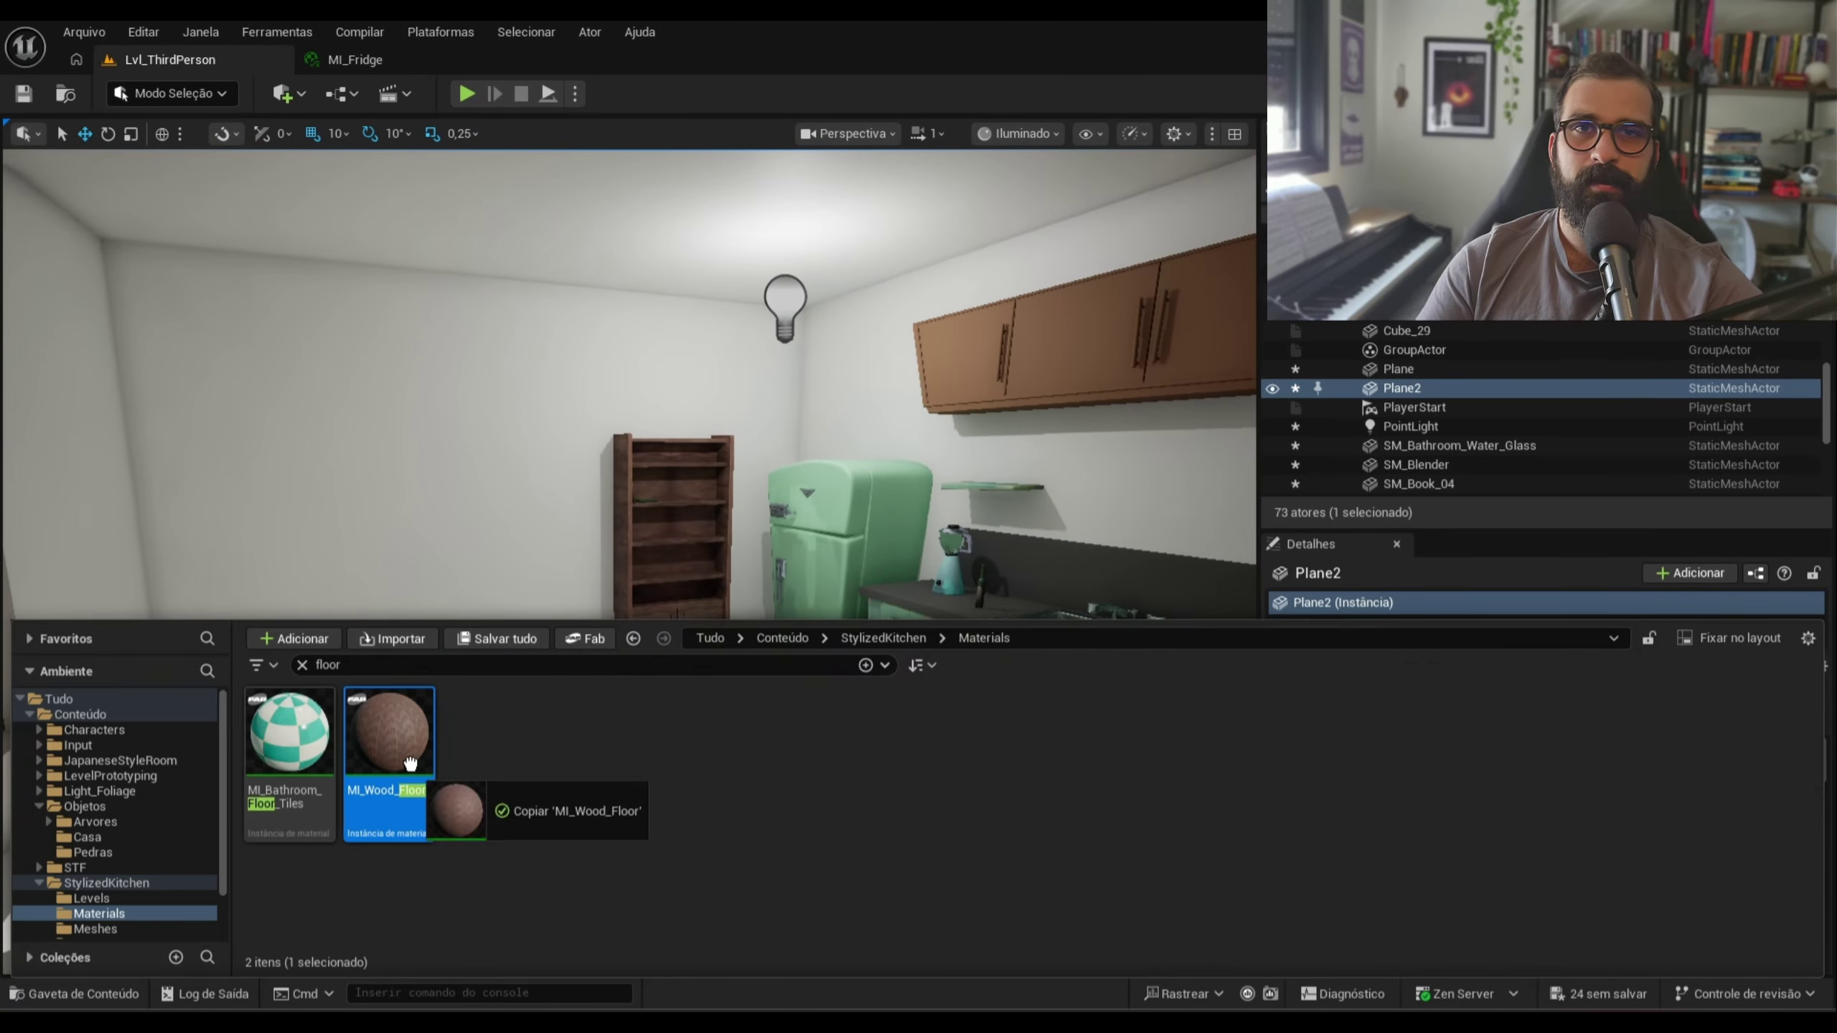